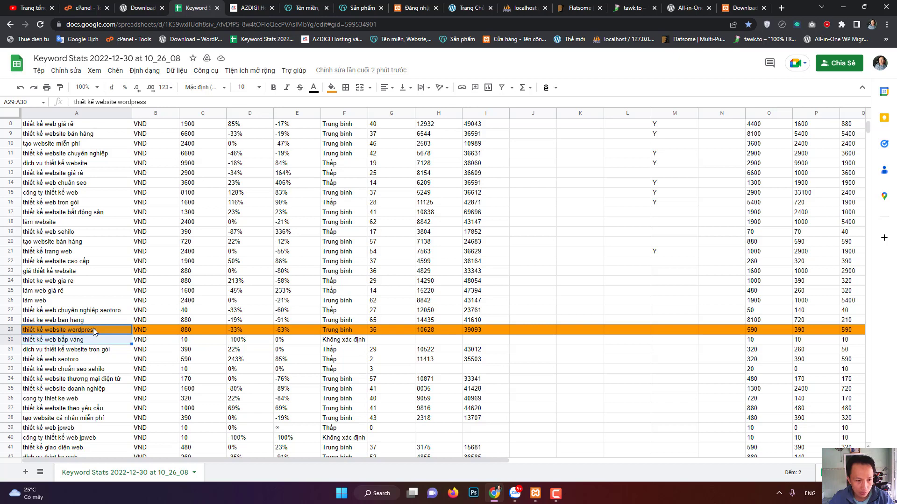
# - Go from the local WordPress login screen to the "Tên công ty" store's home page
pyautogui.click(94, 330)
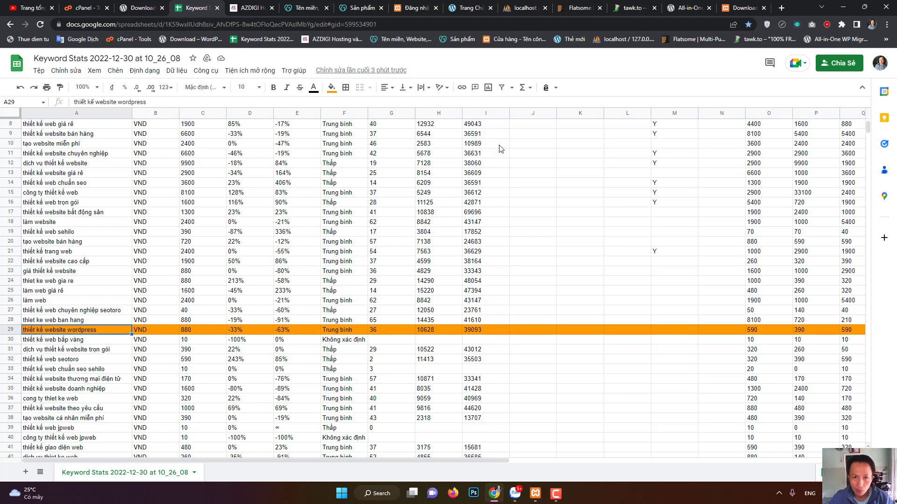
pyautogui.click(411, 7)
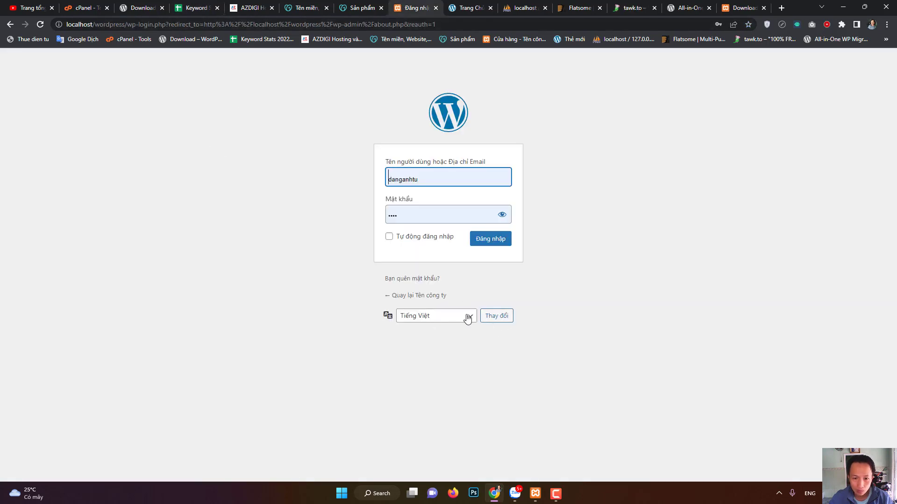
pyautogui.click(429, 297)
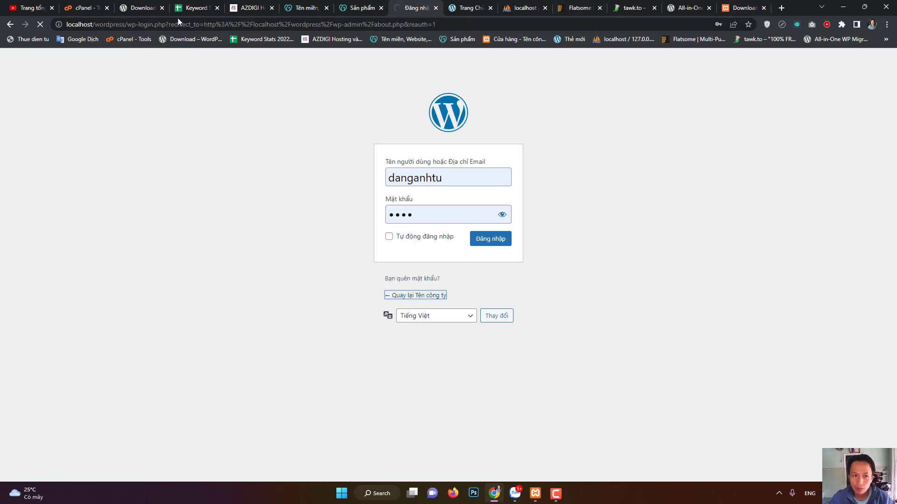
# - Return to the keyword spreadsheet's "thiết kế website wordpress" row and check the Apache and MySQL status in the XAMPP Control Panel
pyautogui.click(194, 4)
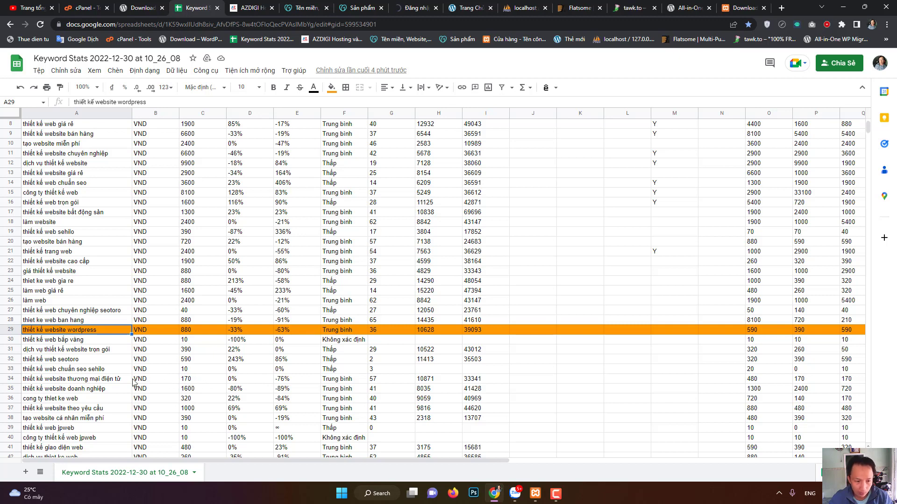
pyautogui.click(88, 343)
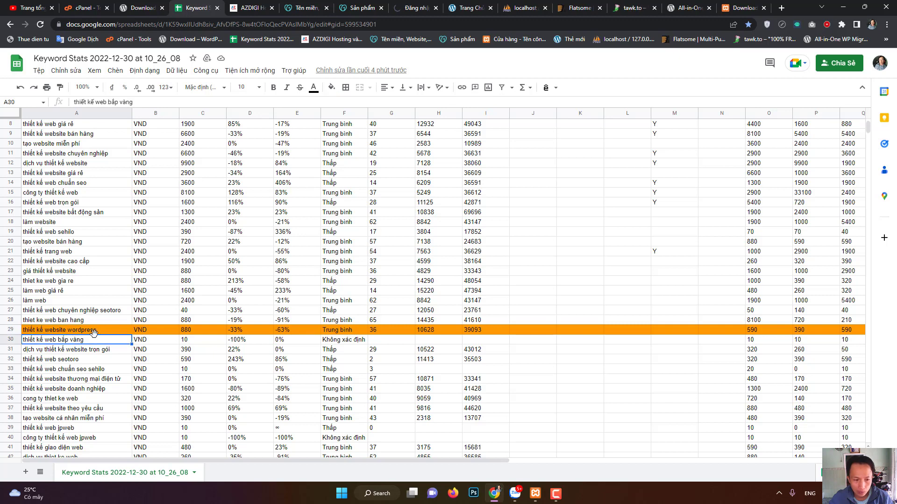
pyautogui.click(95, 334)
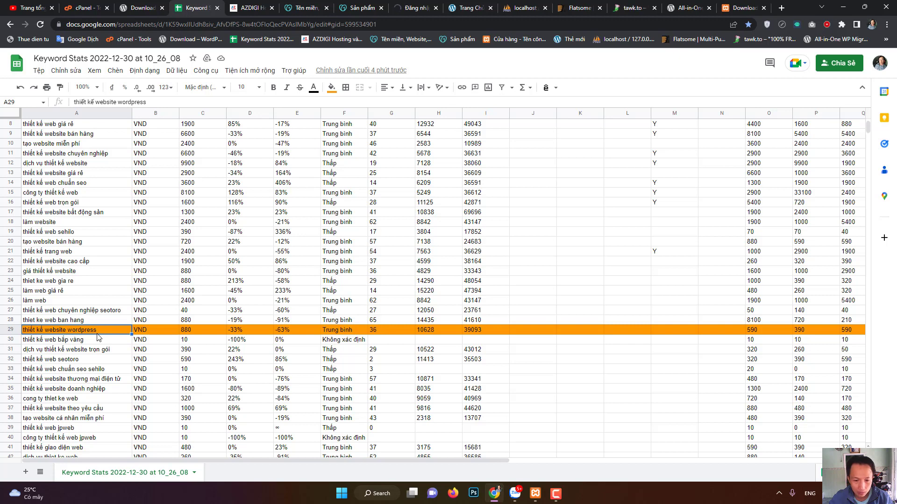
pyautogui.click(537, 494)
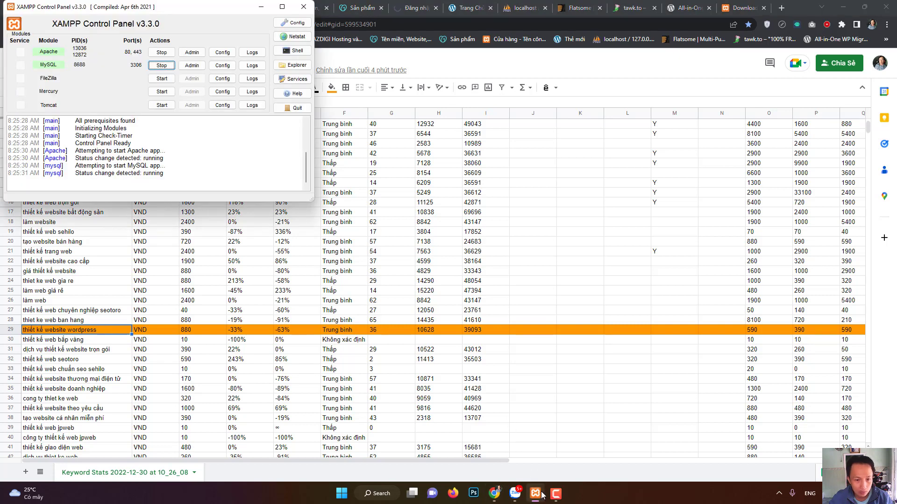
pyautogui.click(536, 494)
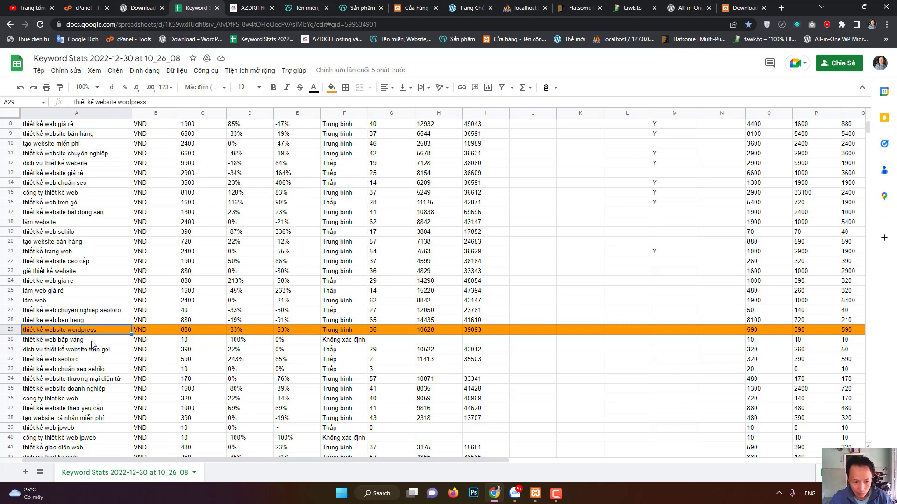
pyautogui.click(91, 342)
pyautogui.click(98, 332)
pyautogui.click(96, 342)
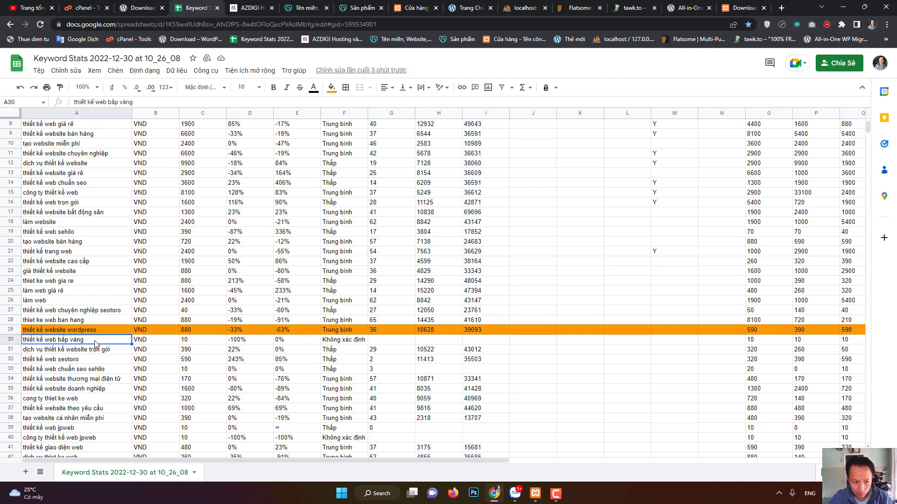
pyautogui.click(101, 332)
pyautogui.click(100, 344)
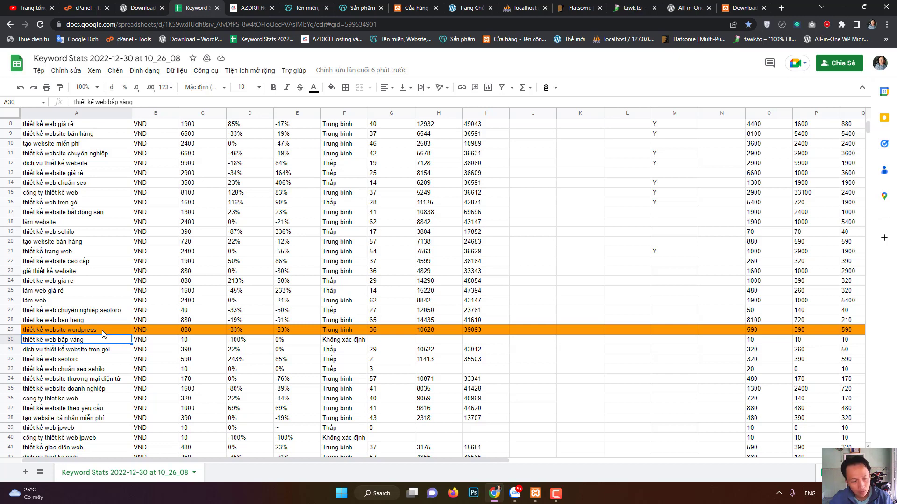
pyautogui.click(556, 494)
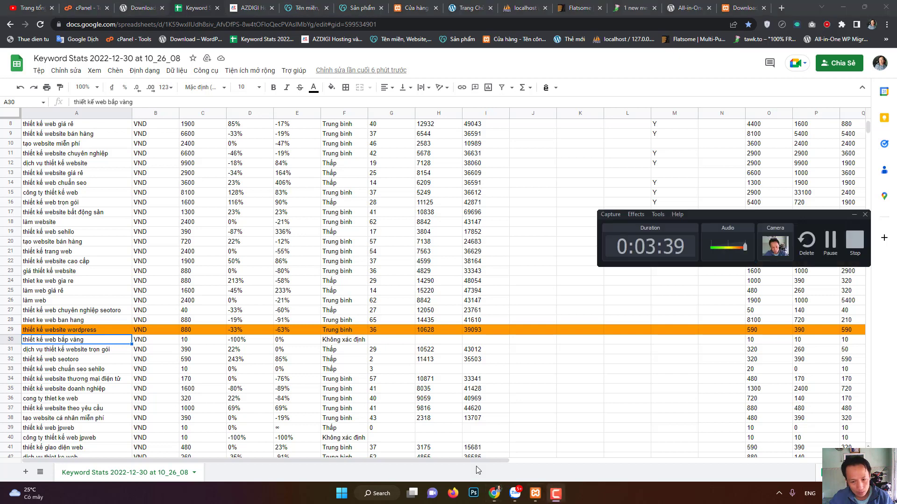
pyautogui.click(87, 332)
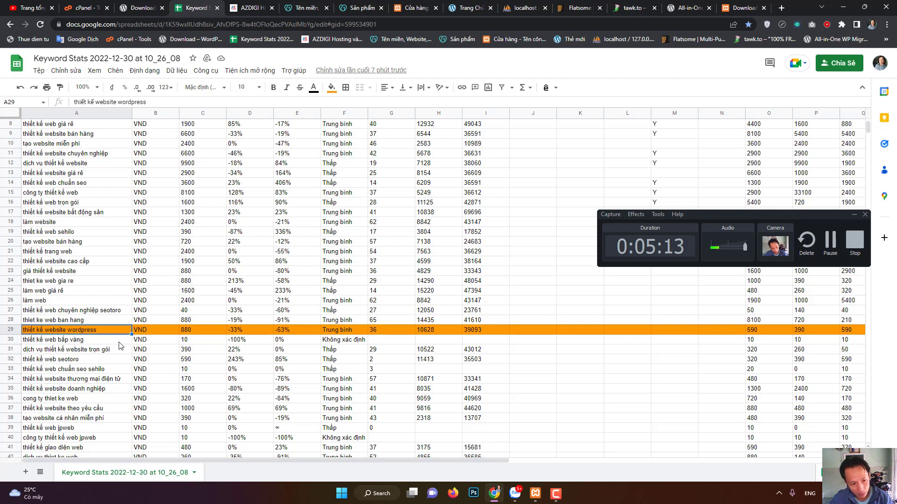
pyautogui.click(87, 342)
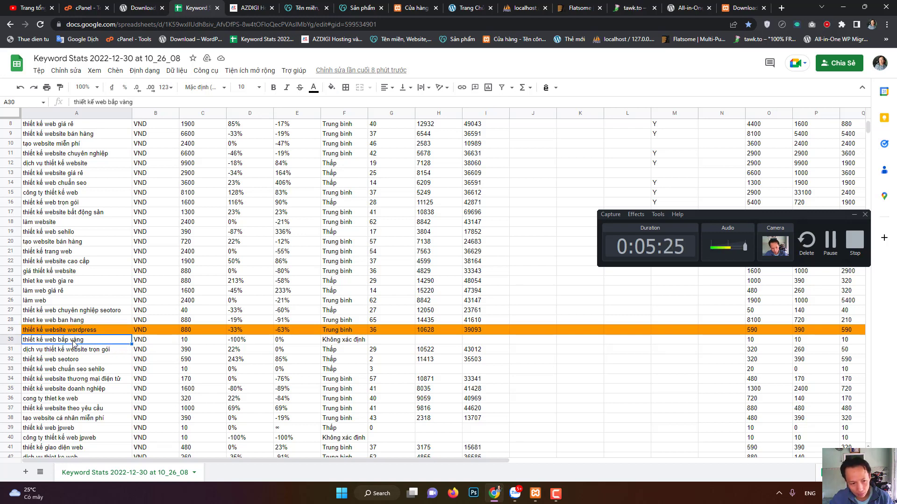
pyautogui.press('Up')
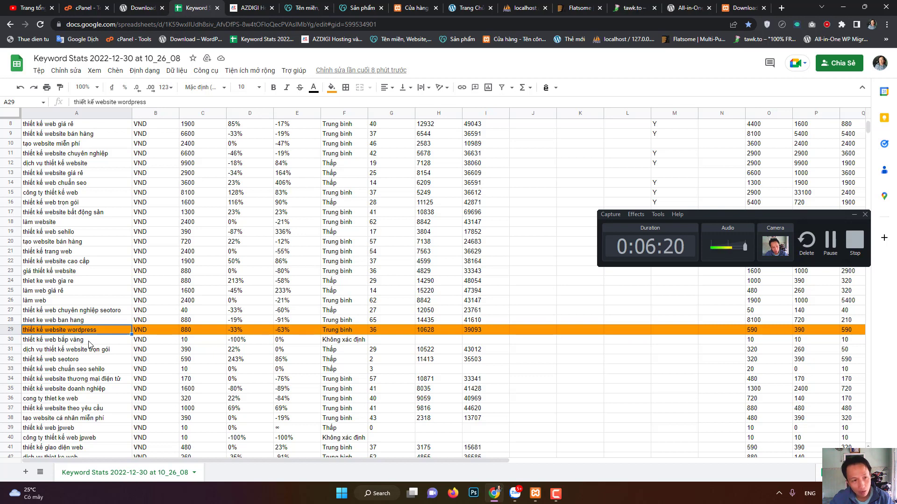
pyautogui.click(843, 239)
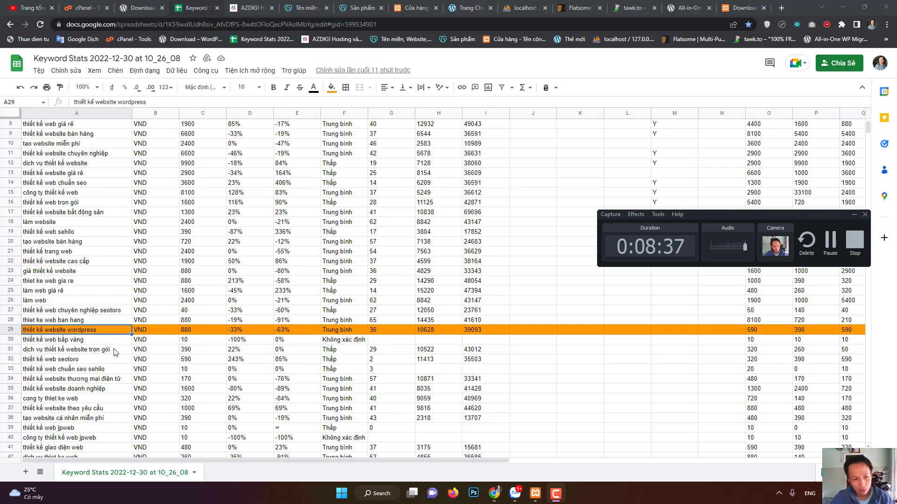
pyautogui.click(113, 341)
pyautogui.click(107, 332)
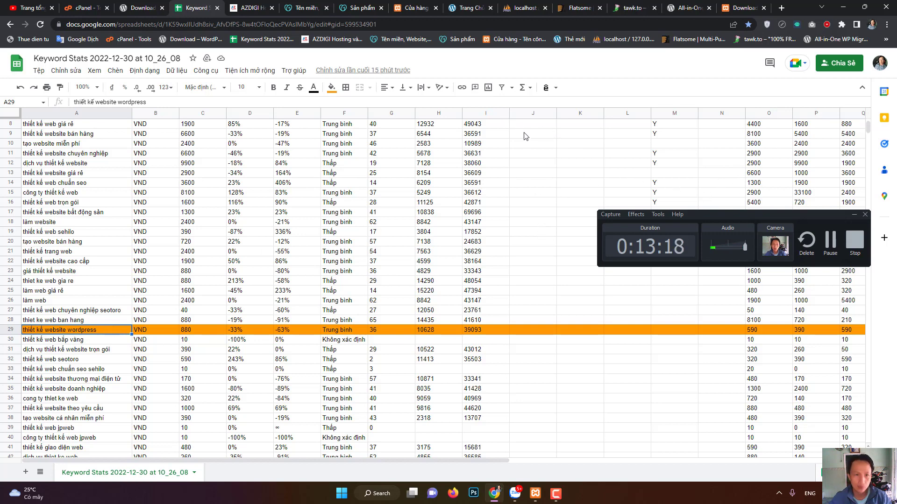
# - Open the AZ Pro Hosting page on the AZDIGI website and look through its AZ Pro 1 to AZ Pro 6 plans
pyautogui.click(250, 8)
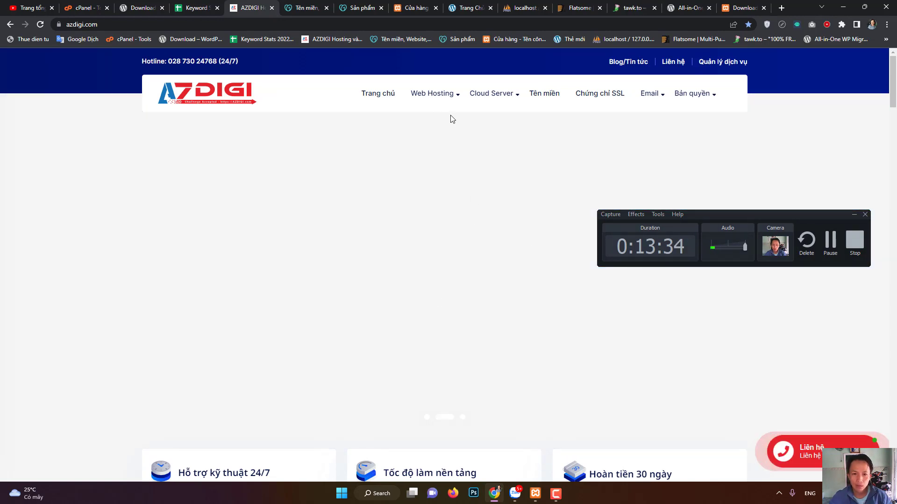
pyautogui.moveTo(448, 96)
pyautogui.click(324, 127)
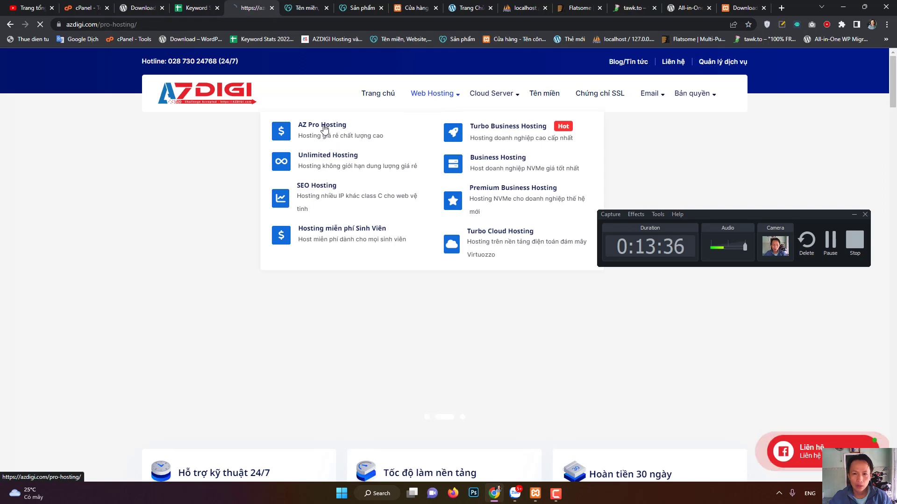
pyautogui.scroll(-12, 177, 262)
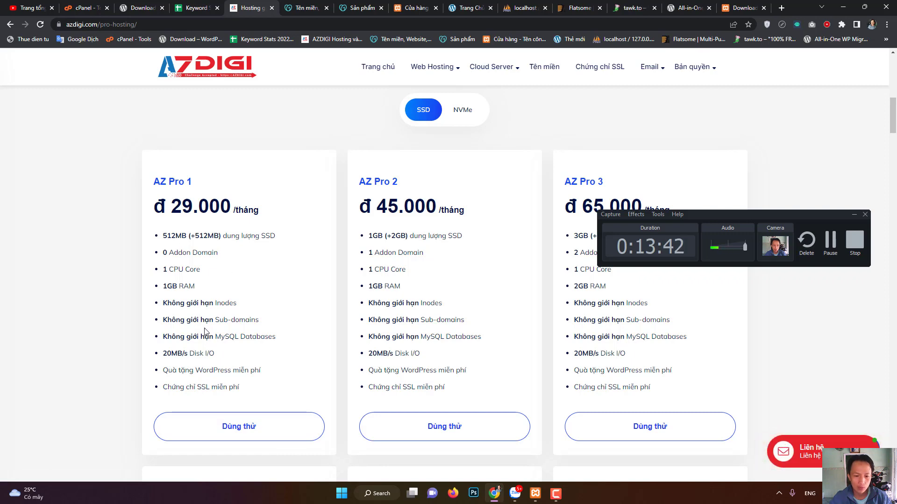
pyautogui.scroll(-9, 205, 331)
pyautogui.scroll(2, 467, 337)
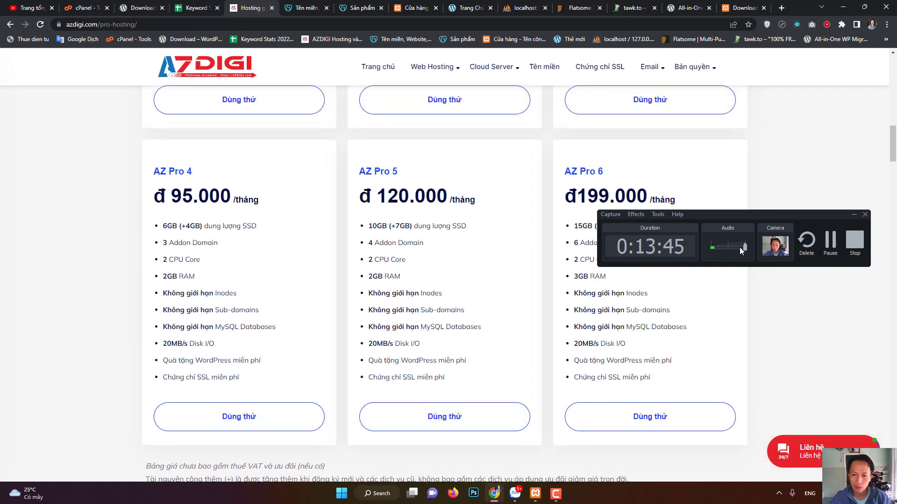
pyautogui.moveTo(738, 214); pyautogui.dragTo(742, 86)
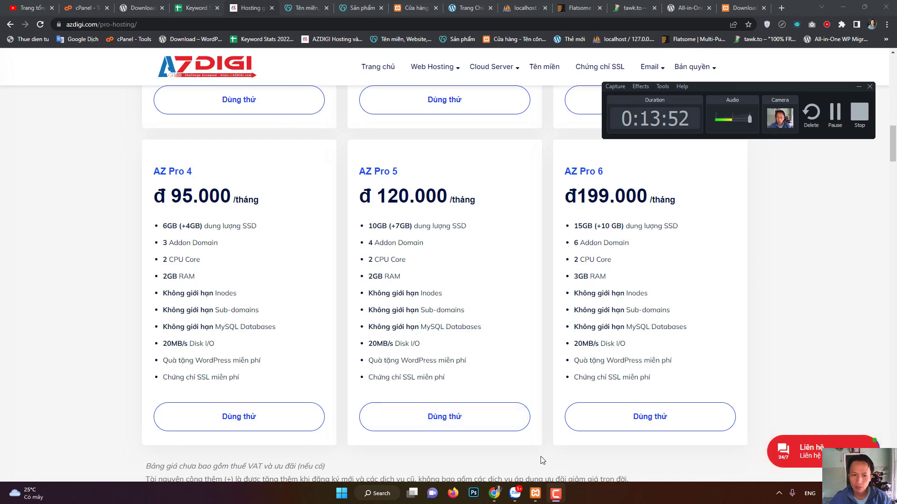
pyautogui.scroll(6, 532, 371)
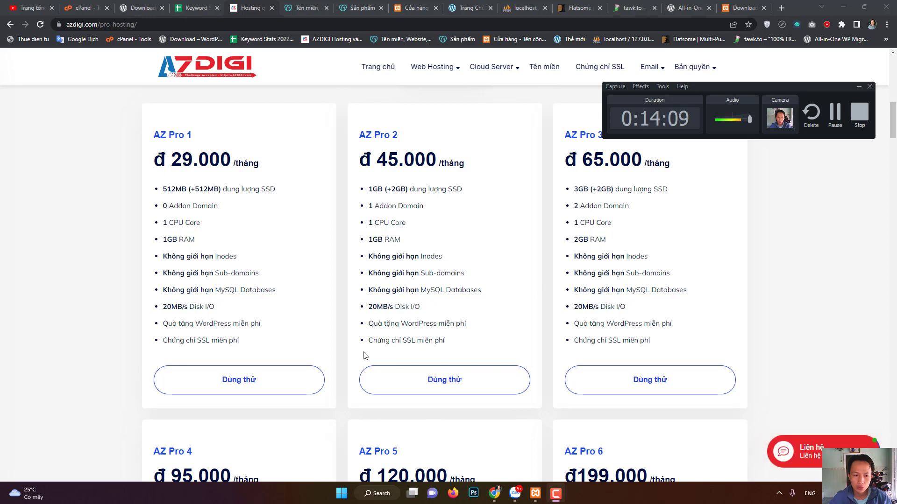
# - Compare the SSD storage and Addon Domain allowances across the AZ Pro hosting plans
pyautogui.tripleClick(265, 190)
pyautogui.click(253, 197)
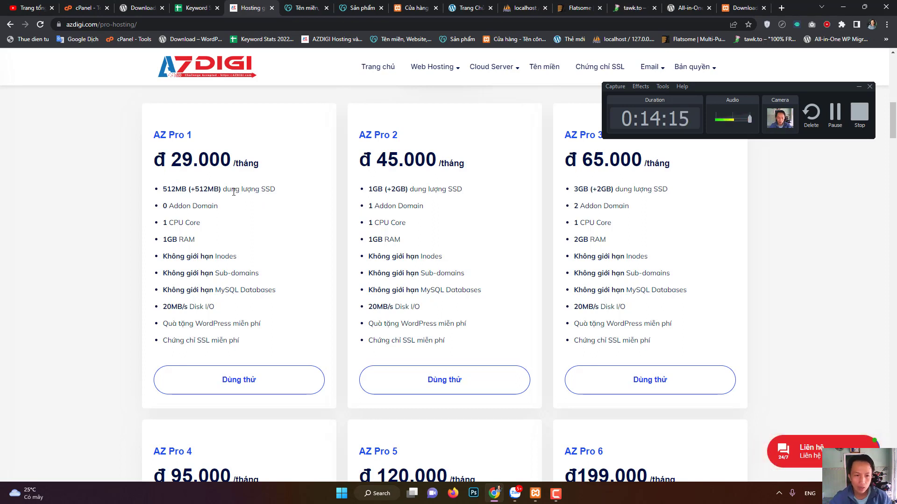
pyautogui.doubleClick(270, 191)
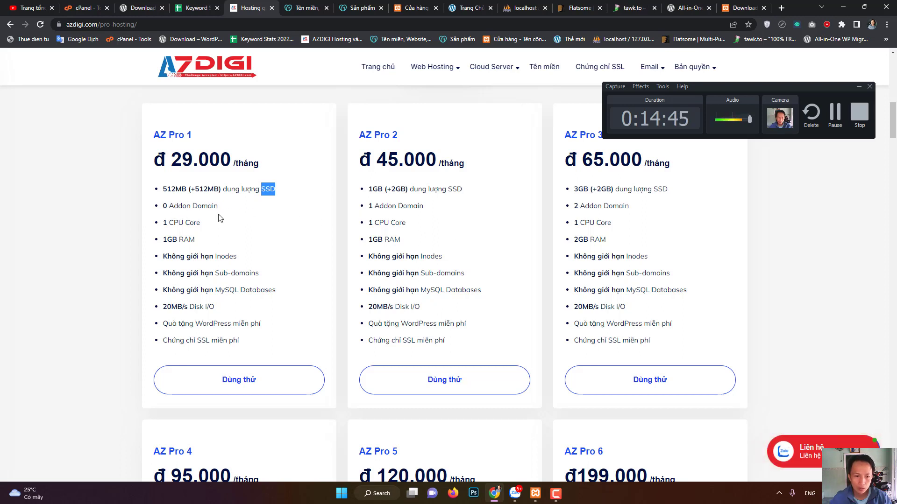
pyautogui.click(167, 206)
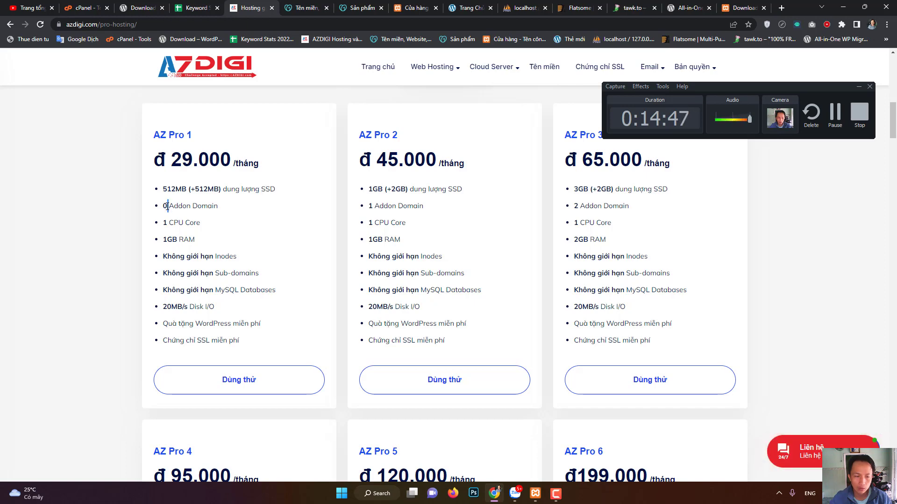
pyautogui.rightClick(168, 206)
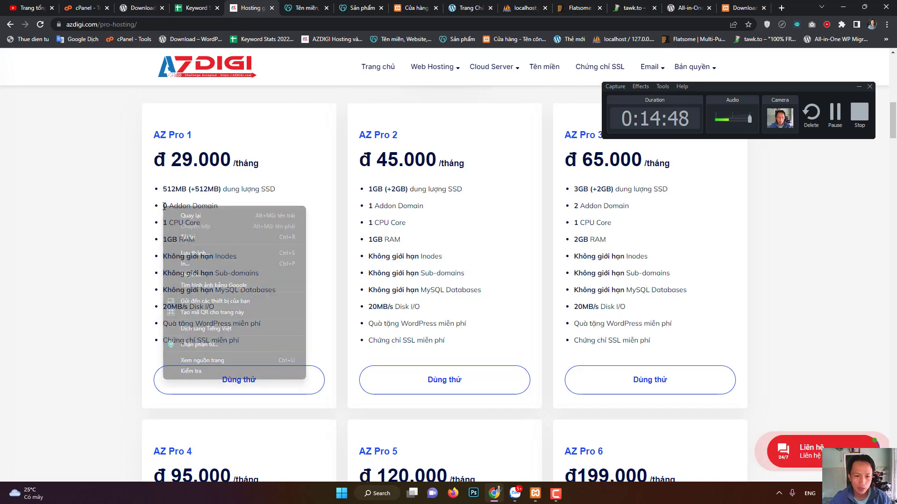
pyautogui.click(373, 208)
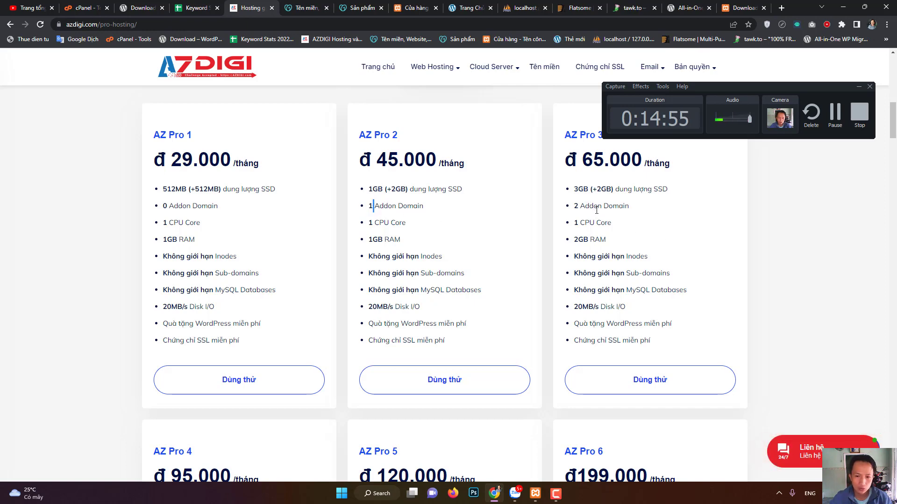
pyautogui.scroll(-6, 421, 323)
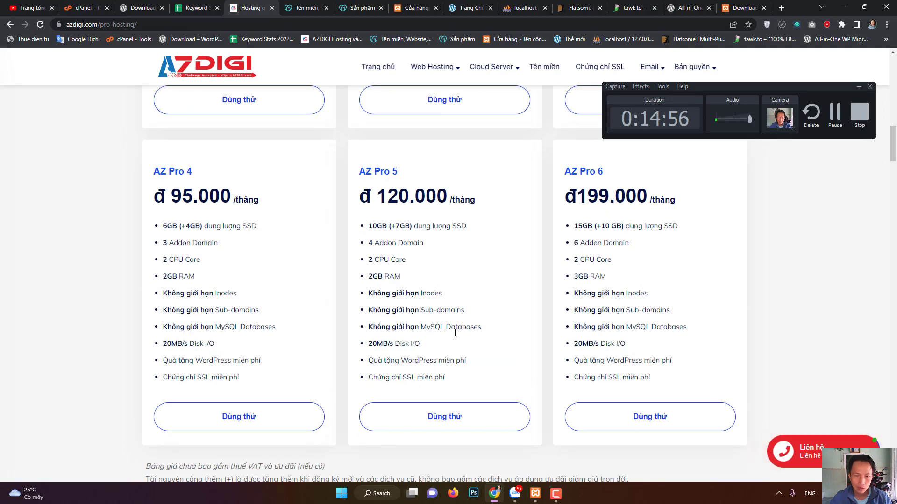
pyautogui.scroll(6, 481, 283)
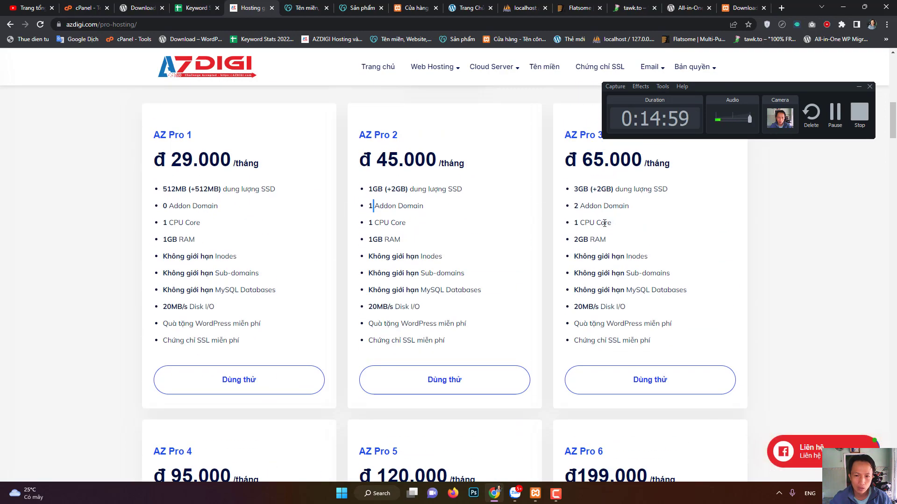
pyautogui.moveTo(581, 205); pyautogui.dragTo(629, 206)
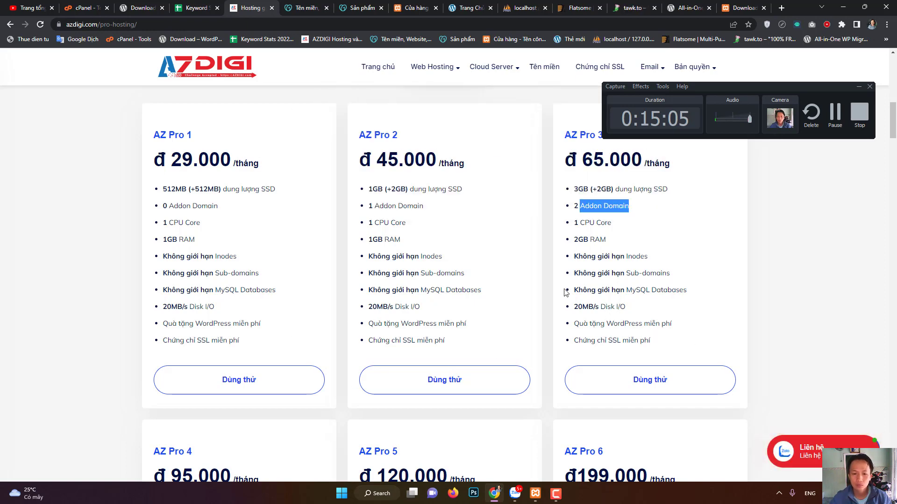
pyautogui.scroll(-6, 504, 283)
pyautogui.scroll(8, 442, 294)
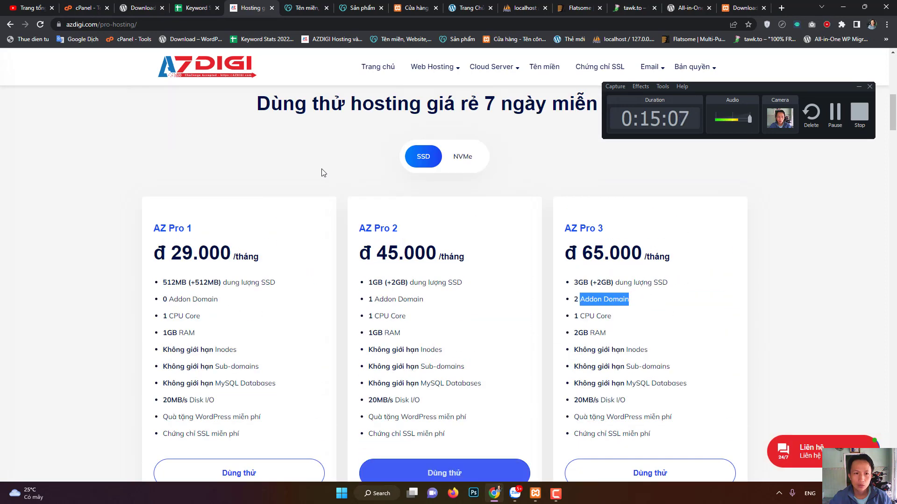
# - Switch from the hosting plans back to the local WordPress store and view the product categories listed under Trang Chủ
pyautogui.click(198, 8)
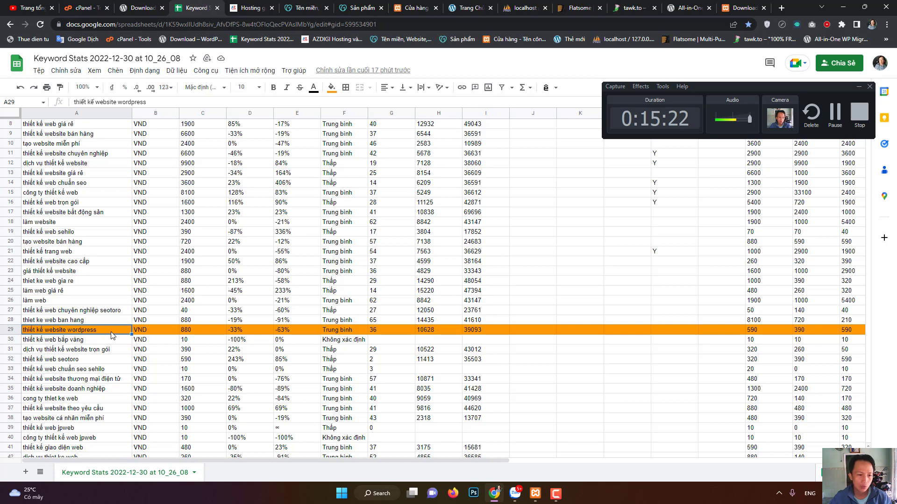
pyautogui.click(416, 8)
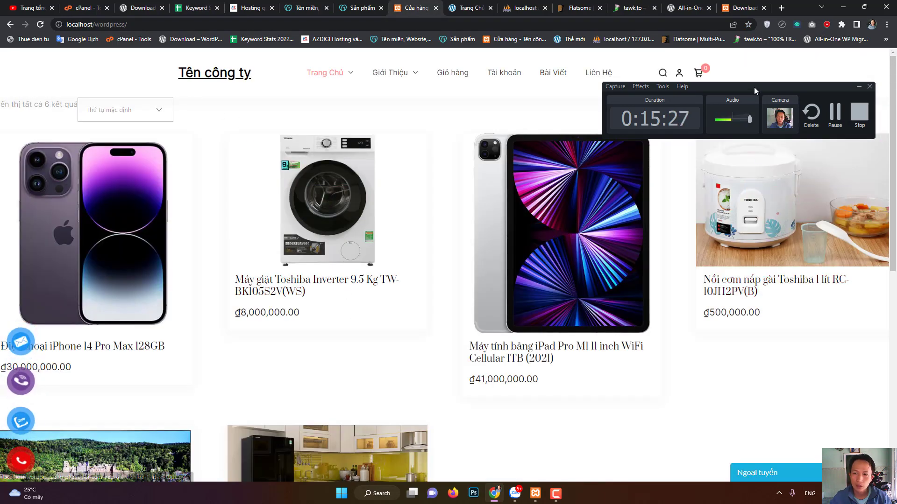
pyautogui.moveTo(754, 90); pyautogui.dragTo(767, 58)
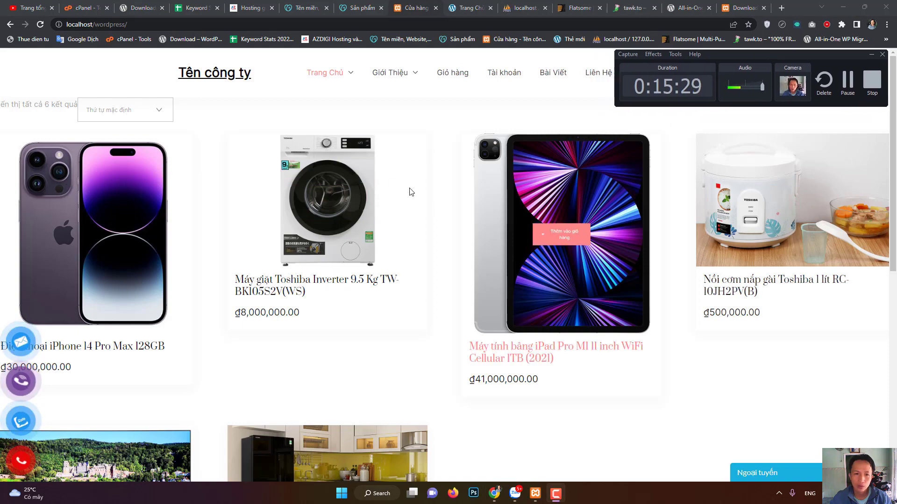
pyautogui.moveTo(323, 82)
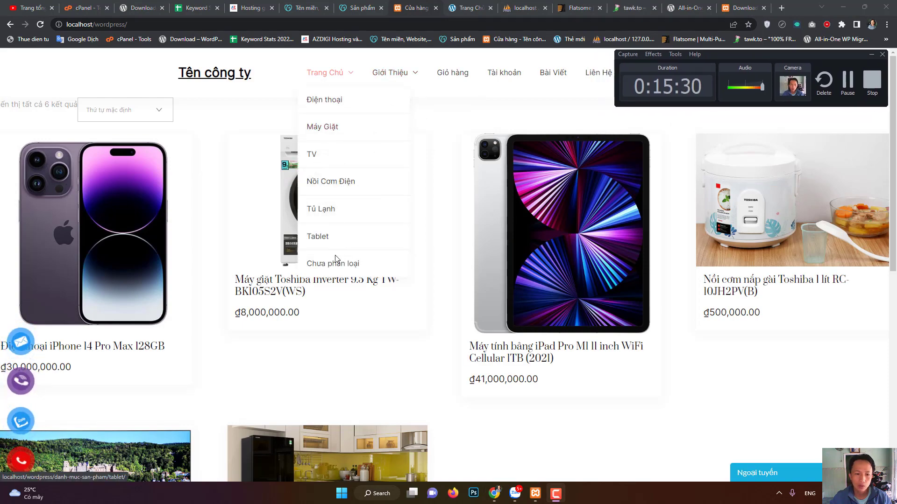
# - Look through the local store's home page from the product grid down to the footer columns
pyautogui.scroll(-9, 374, 257)
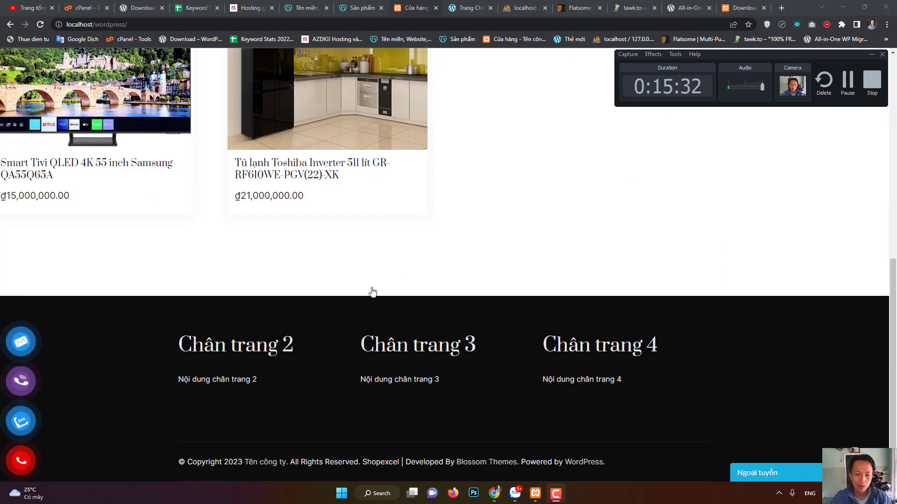
pyautogui.scroll(9, 373, 292)
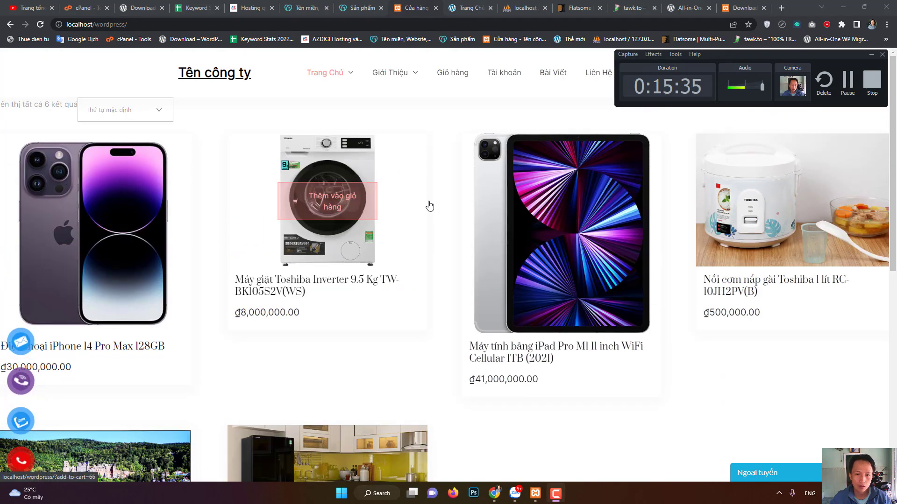
pyautogui.scroll(-5, 444, 364)
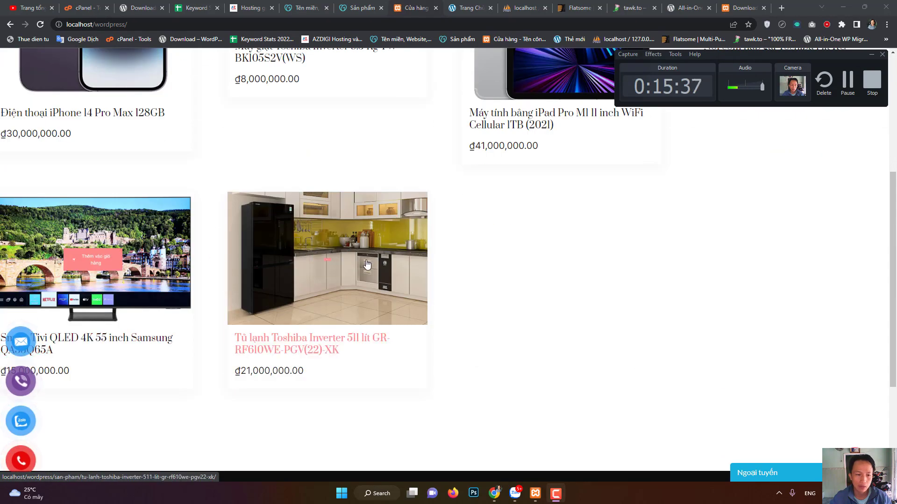
pyautogui.scroll(5, 374, 289)
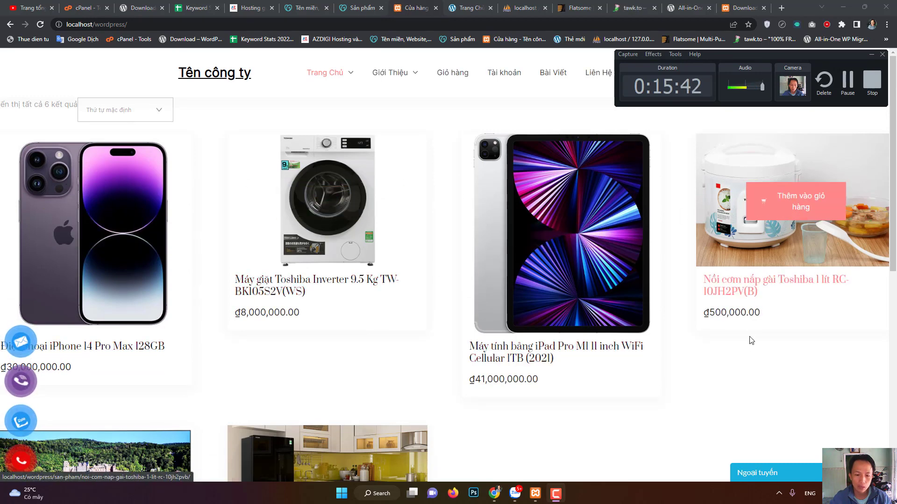
pyautogui.click(754, 129)
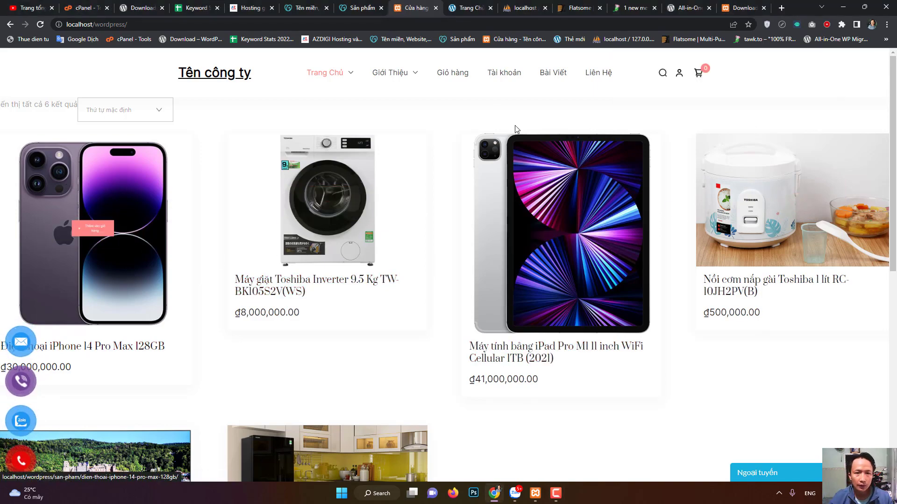
pyautogui.scroll(-9, 694, 301)
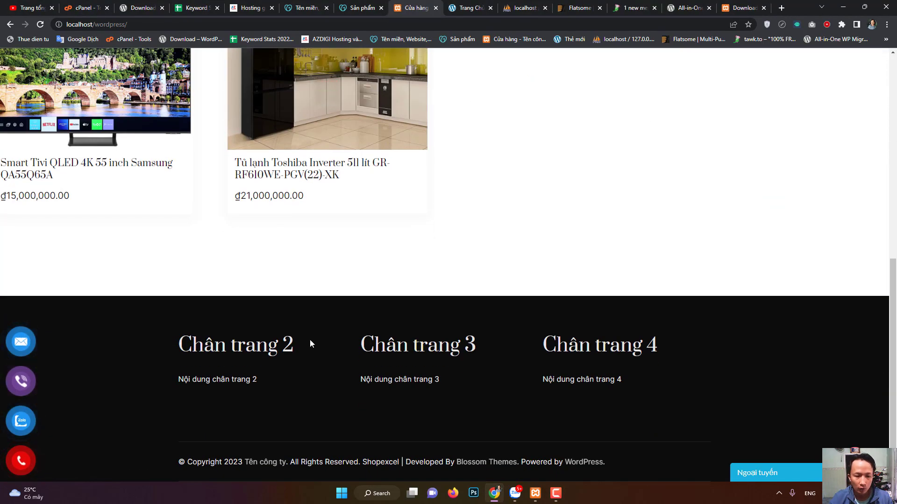
# - Review the product cards in the store's home page listing, including the phone, tablet, TV and refrigerator
pyautogui.click(556, 496)
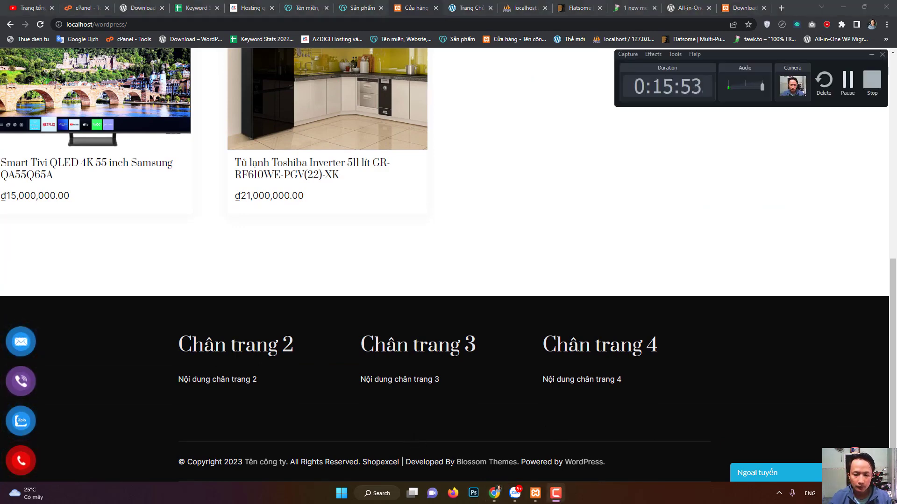
pyautogui.scroll(8, 464, 305)
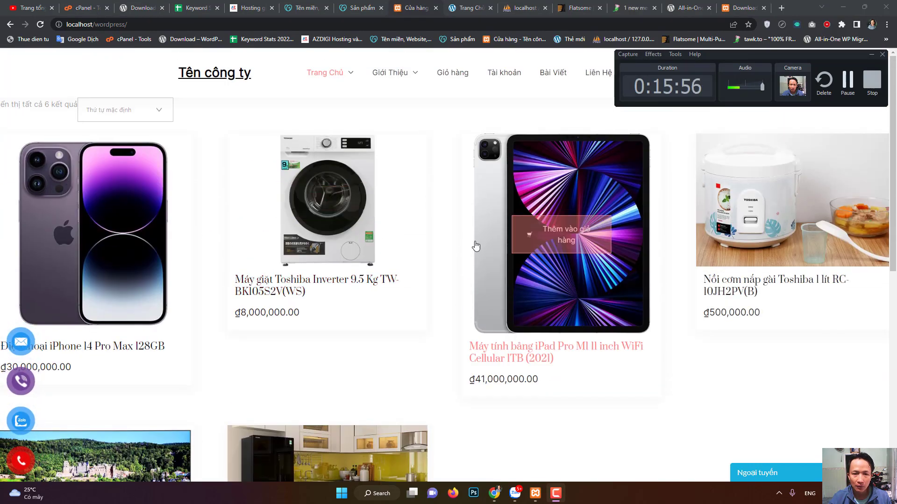
pyautogui.scroll(-6, 226, 281)
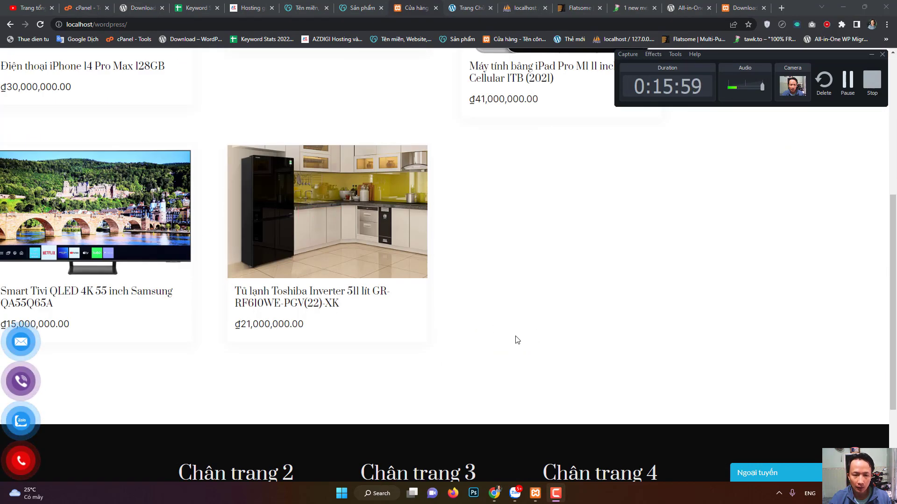
pyautogui.moveTo(157, 193)
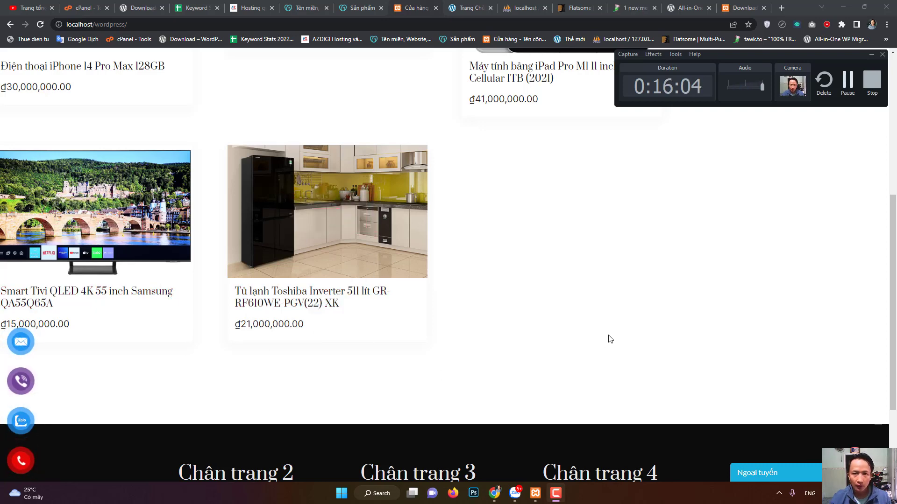
pyautogui.scroll(6, 610, 339)
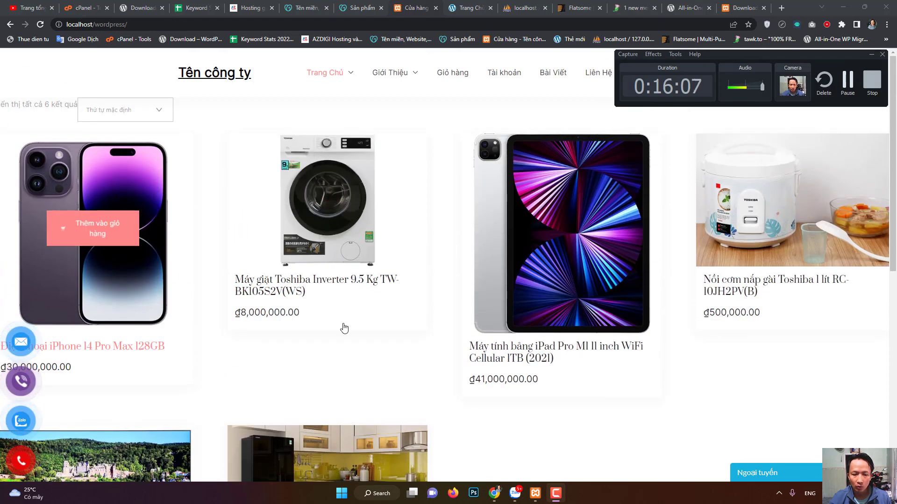
pyautogui.press('F9')
pyautogui.press('F9')
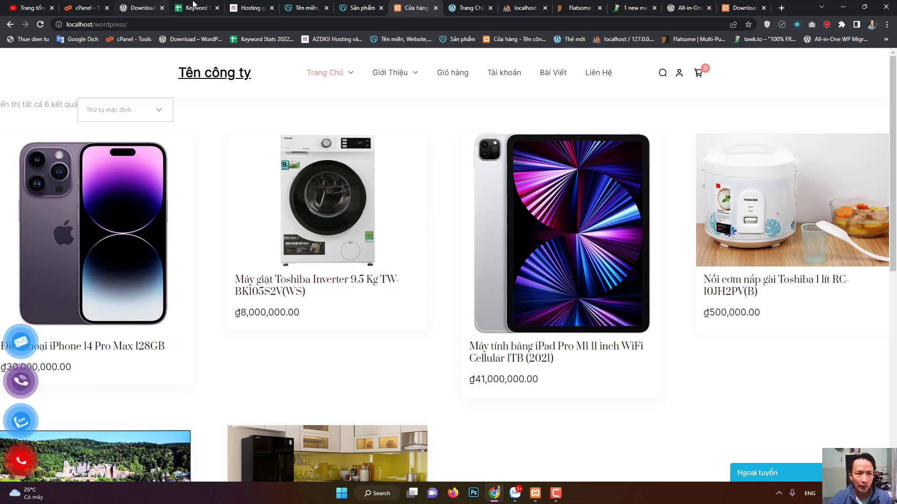
# - Check the "thiết kế website wordpress" row in the keyword spreadsheet and view the Get WordPress download page on wordpress.org
pyautogui.click(194, 7)
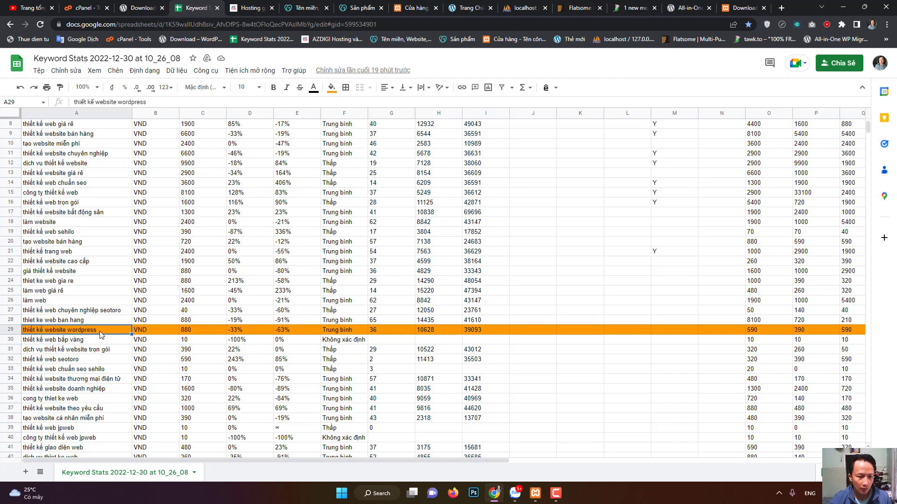
pyautogui.click(160, 7)
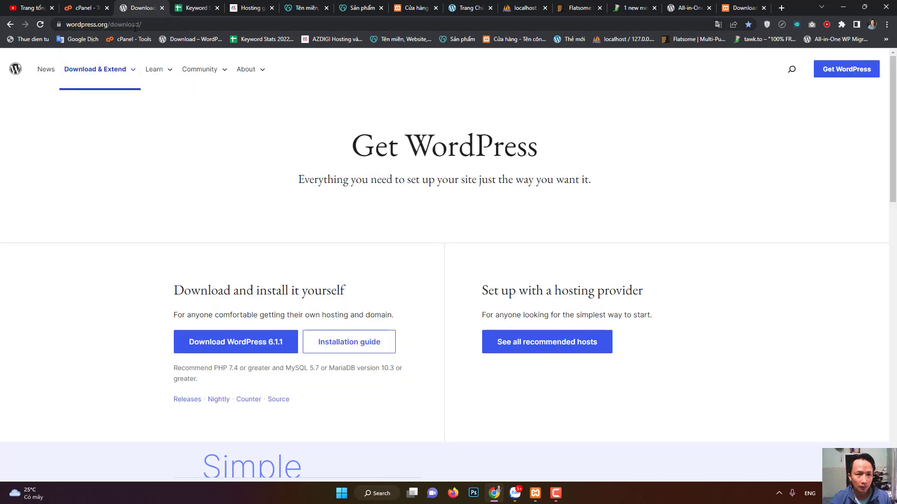
pyautogui.click(201, 8)
pyautogui.click(141, 7)
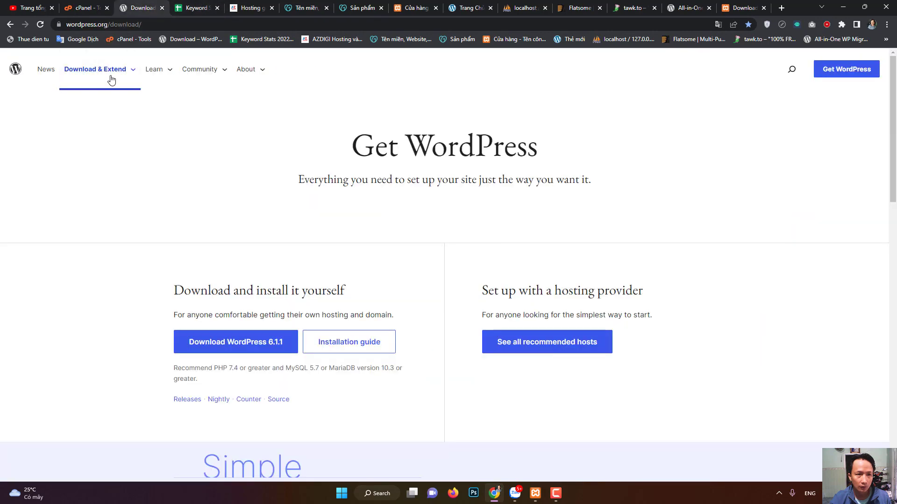
pyautogui.click(117, 70)
# - Alternate between the local WordPress store and the keyword spreadsheet's "thiết kế website wordpress" row
pyautogui.click(411, 8)
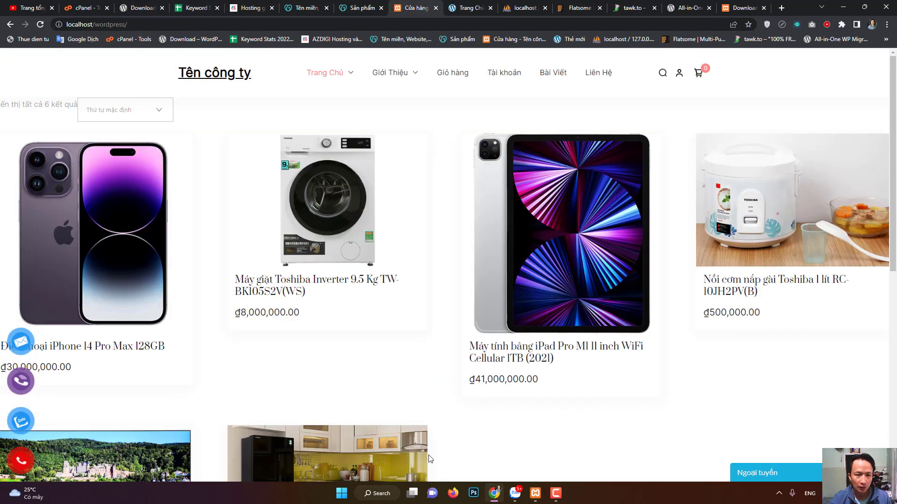
pyautogui.click(209, 4)
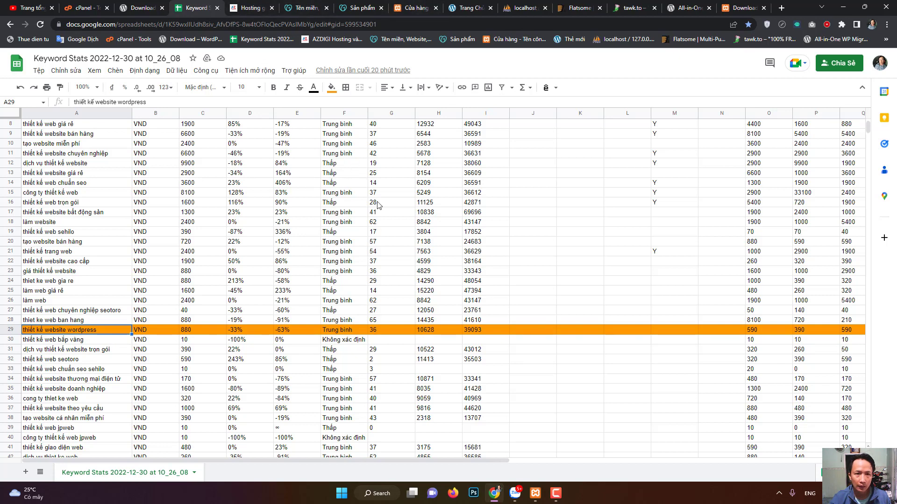
pyautogui.click(411, 7)
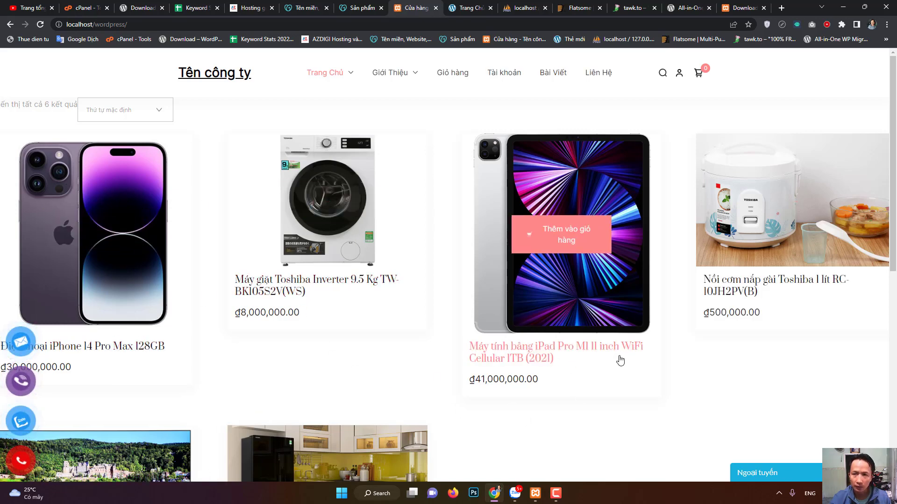
pyautogui.hotkey('ctrl', '4')
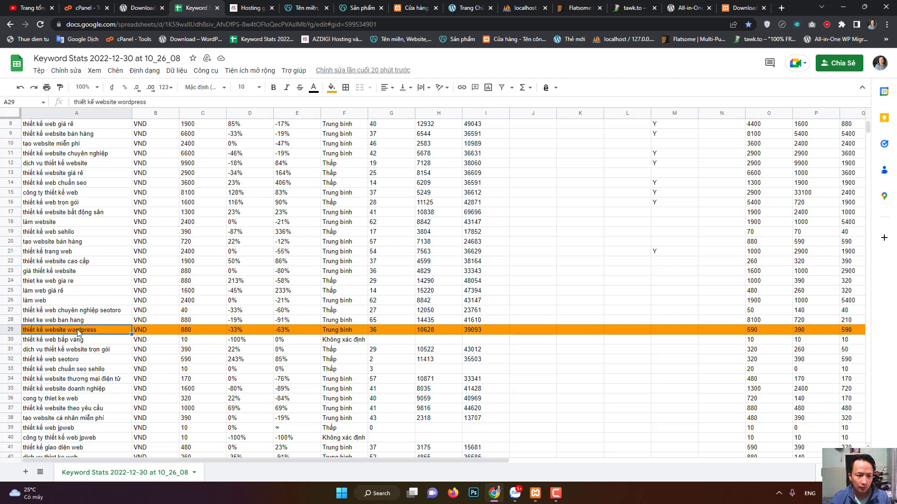
# - Return to the local store and view its home page down to the "Chân trang" footer sections
pyautogui.click(364, 7)
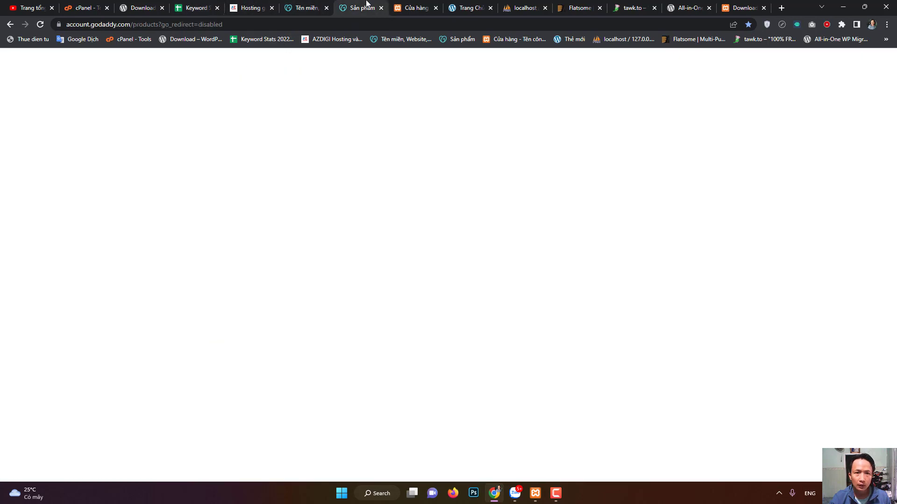
pyautogui.click(415, 6)
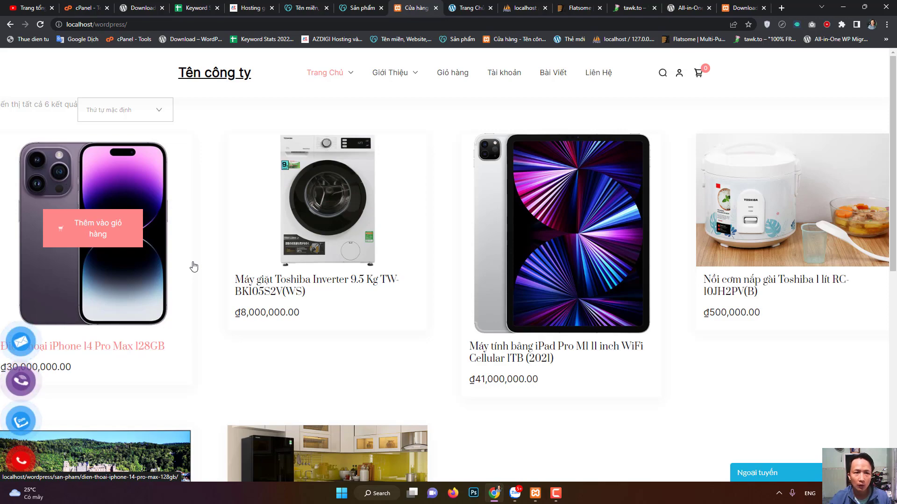
pyautogui.scroll(-8, 673, 400)
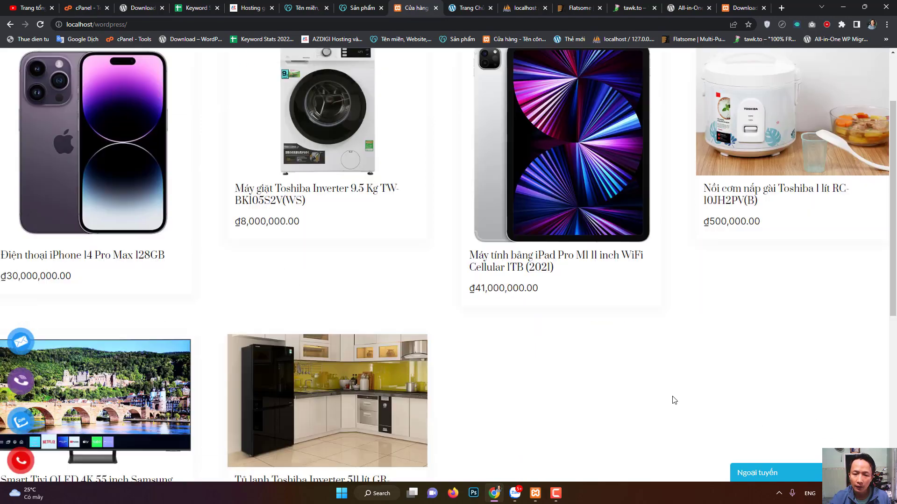
pyautogui.scroll(-1, 509, 411)
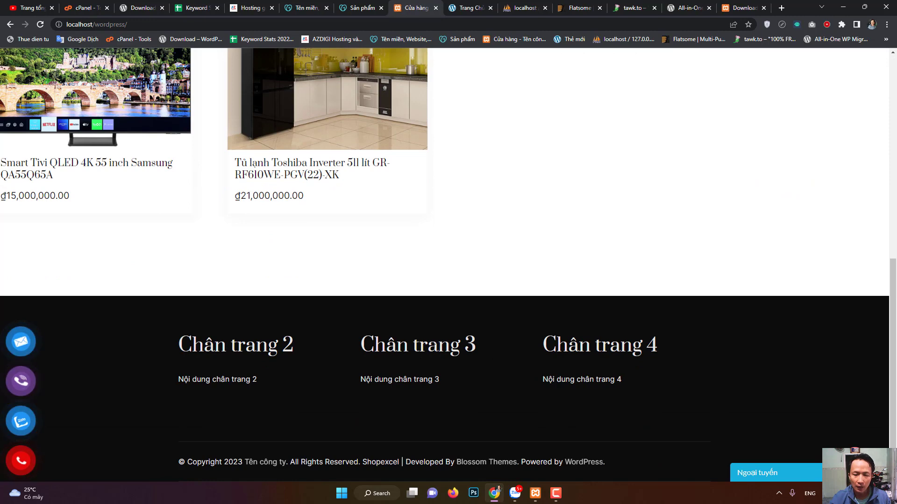
# - Revisit the highlighted WordPress keyword row in the spreadsheet, then view the product grid at the top of the store page
pyautogui.click(140, 8)
pyautogui.click(209, 6)
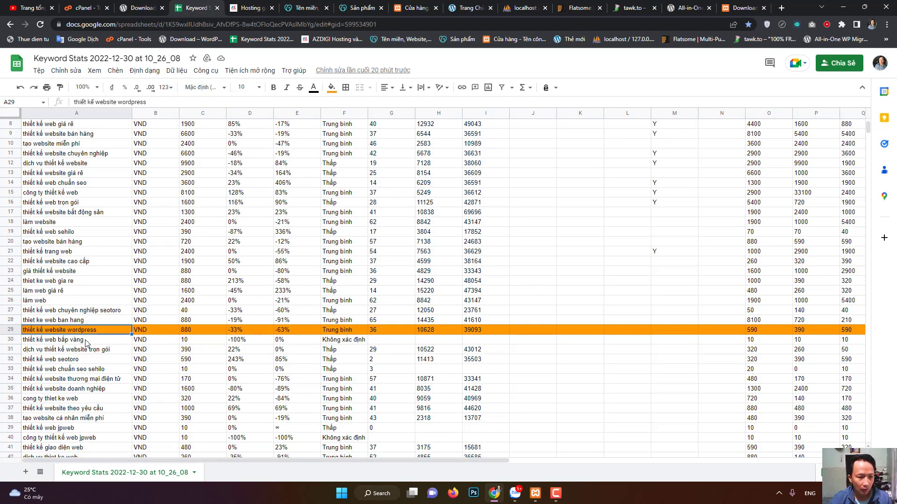
pyautogui.click(405, 9)
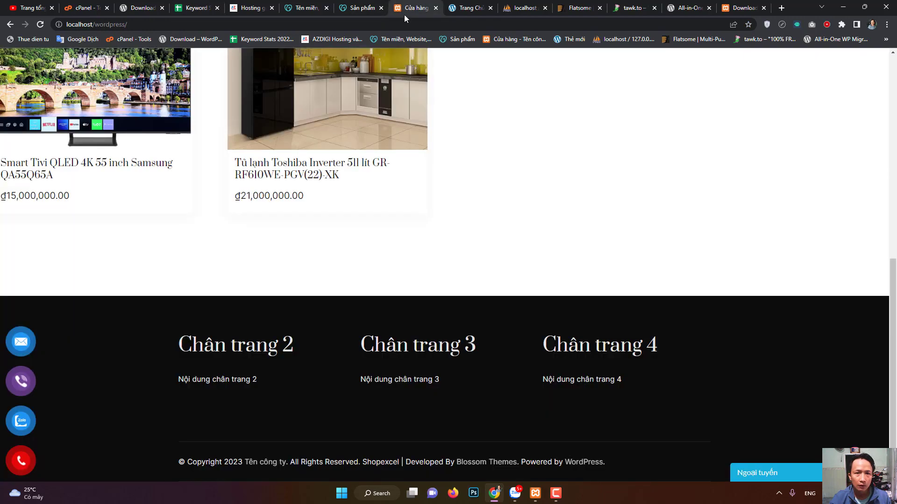
pyautogui.scroll(5, 377, 325)
pyautogui.scroll(4, 378, 325)
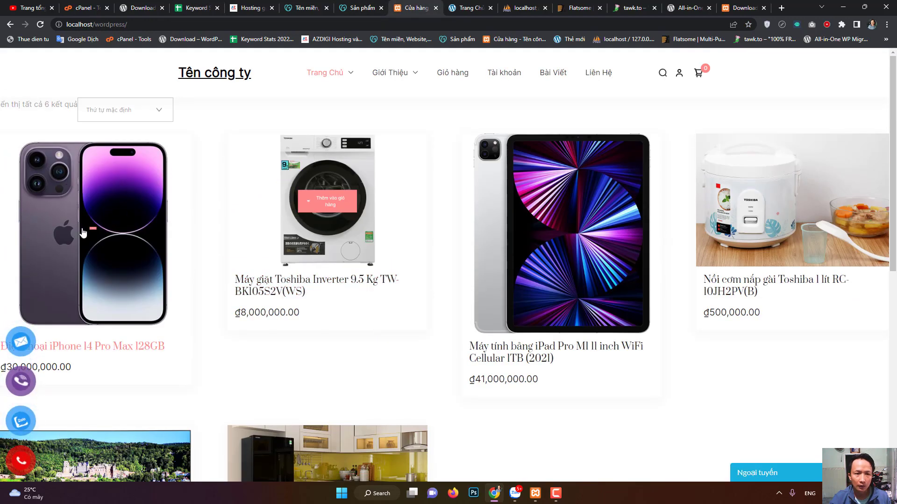
pyautogui.click(556, 493)
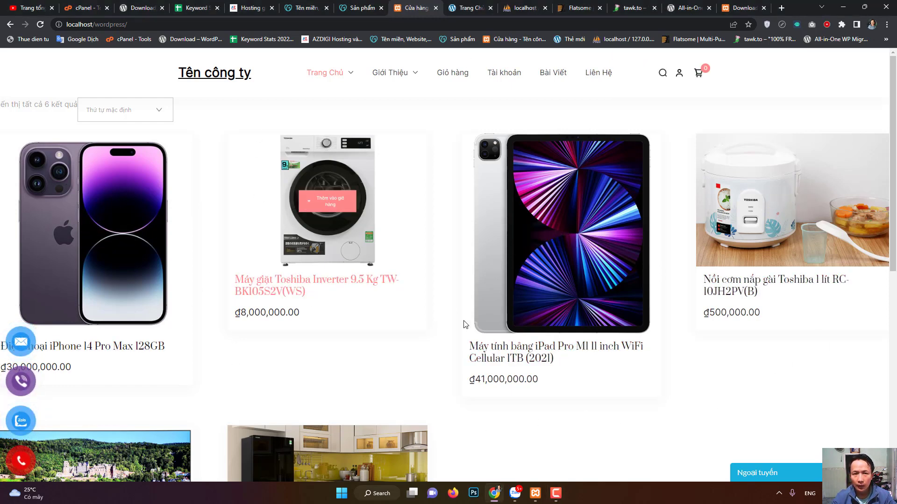
# - Open the GoDaddy home page and activate its domain search field
pyautogui.click(302, 8)
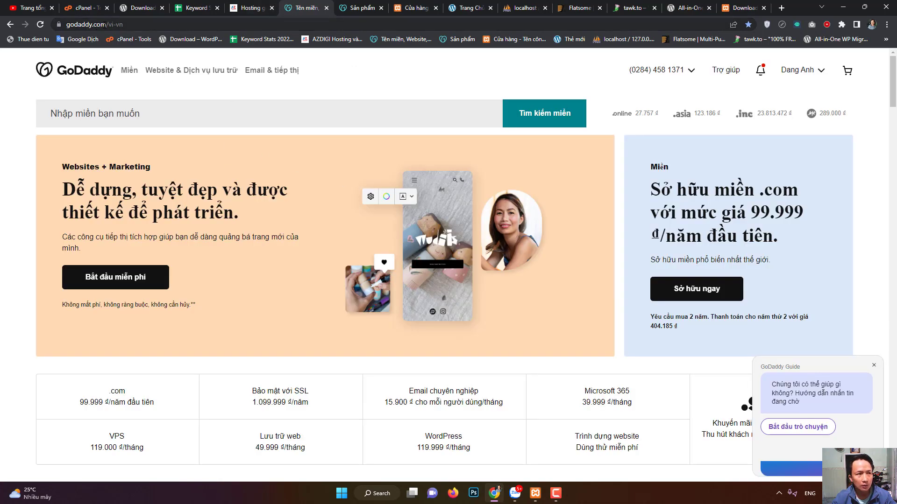
pyautogui.click(129, 113)
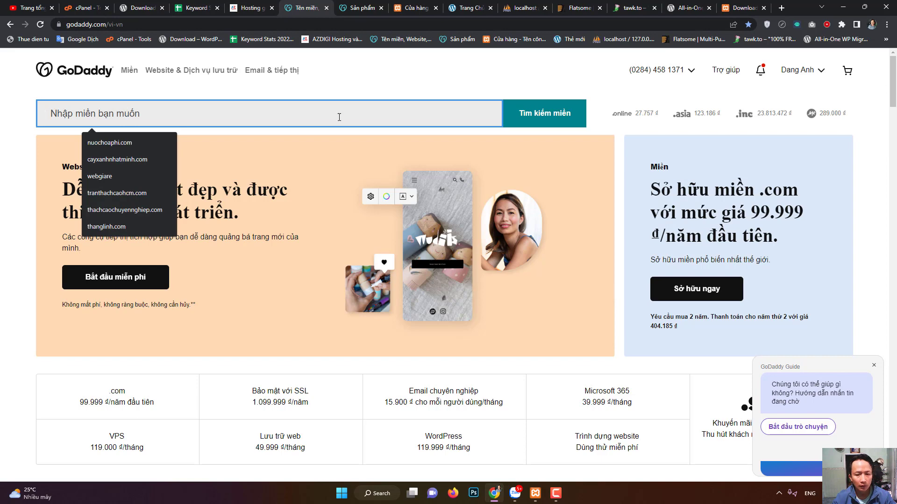
pyautogui.click(556, 494)
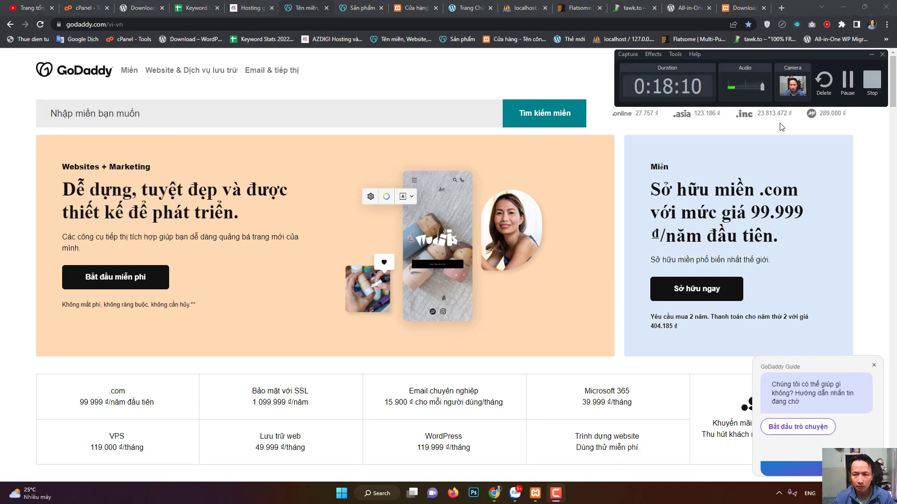
pyautogui.click(847, 83)
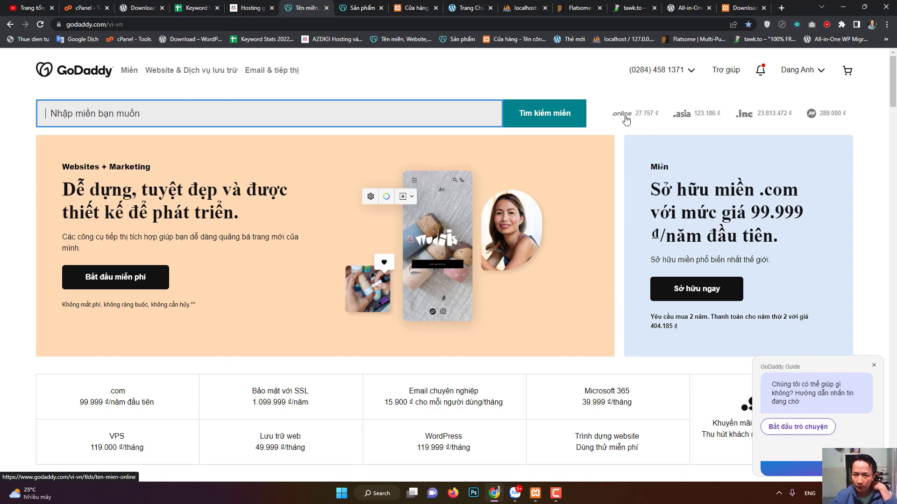
# - Look through the GoDaddy home page's domain extension prices and its table of domain, SSL, email and hosting offers
pyautogui.click(556, 494)
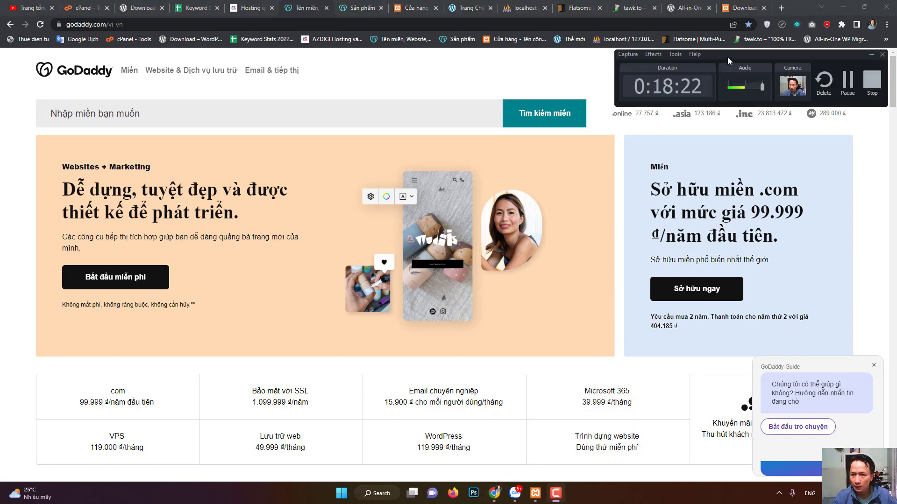
pyautogui.moveTo(728, 57); pyautogui.dragTo(709, 219)
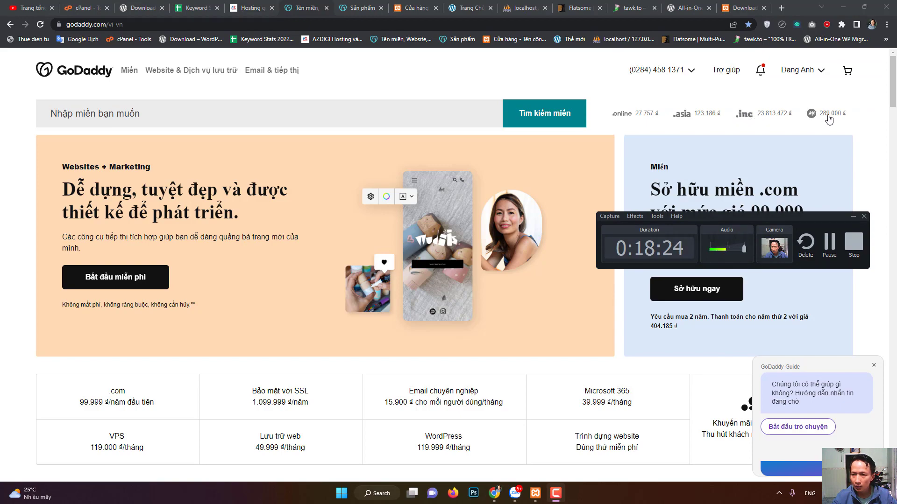
pyautogui.scroll(-10, 361, 243)
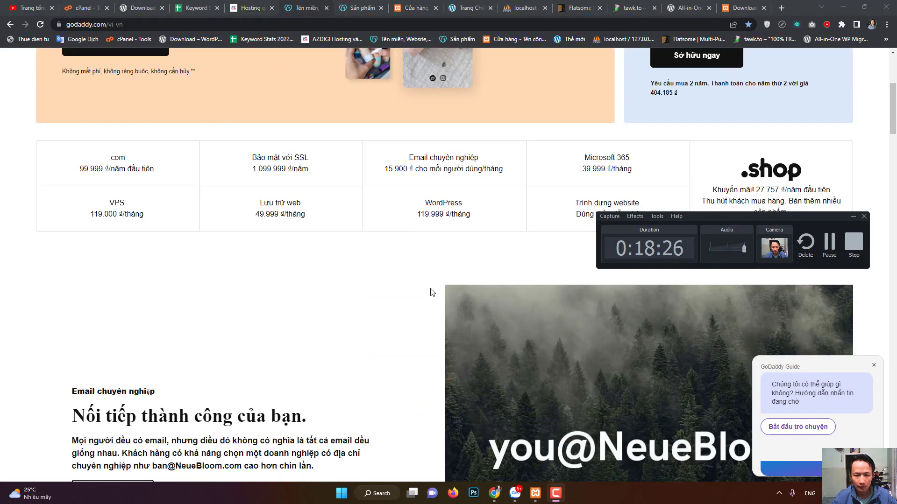
pyautogui.scroll(10, 457, 294)
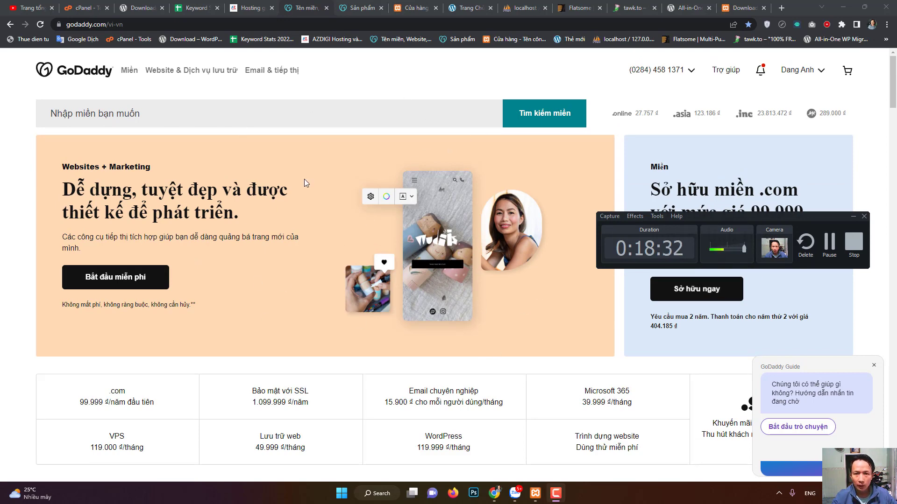
# - Return to the AZDIGI hosting page and review the AZ Pro 1 to AZ Pro 6 plans and their prices
pyautogui.click(245, 6)
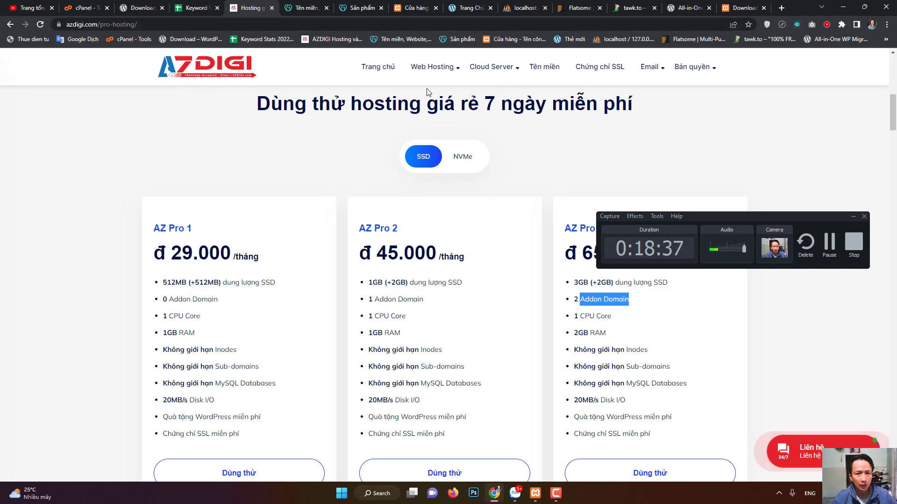
pyautogui.moveTo(446, 74)
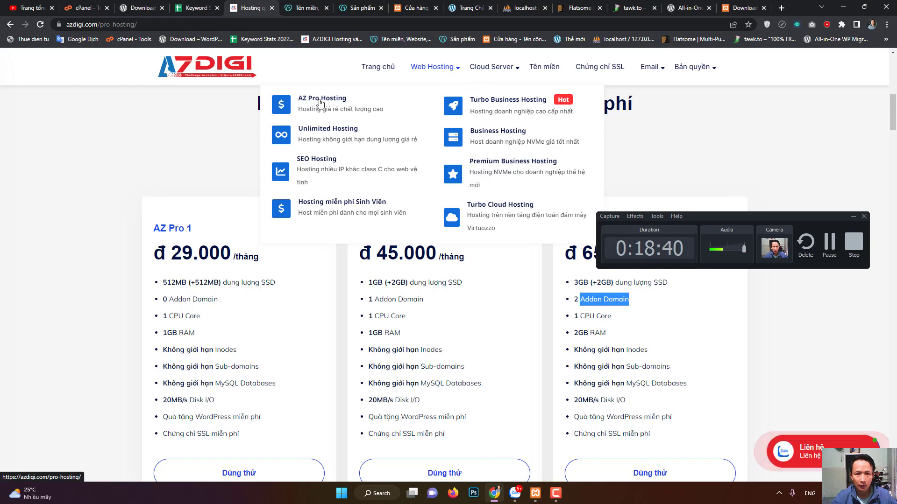
pyautogui.scroll(-2, 177, 165)
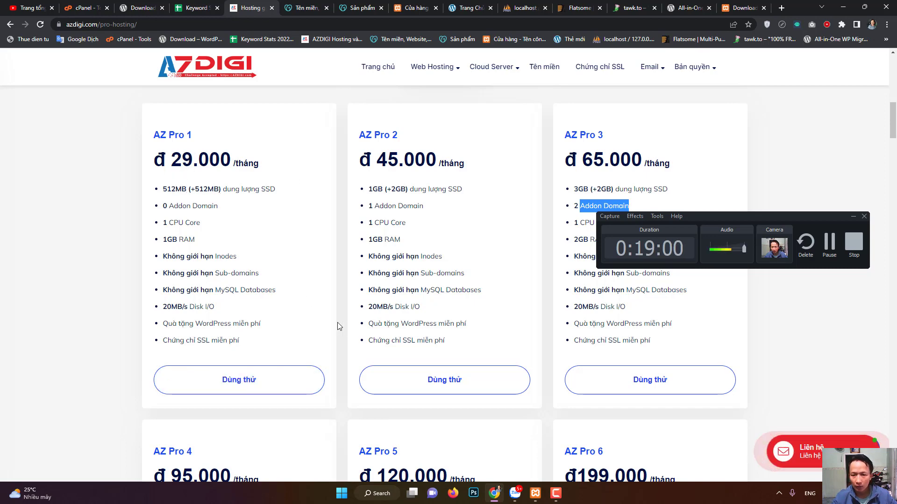
pyautogui.scroll(-5, 544, 326)
pyautogui.moveTo(712, 217); pyautogui.dragTo(716, 96)
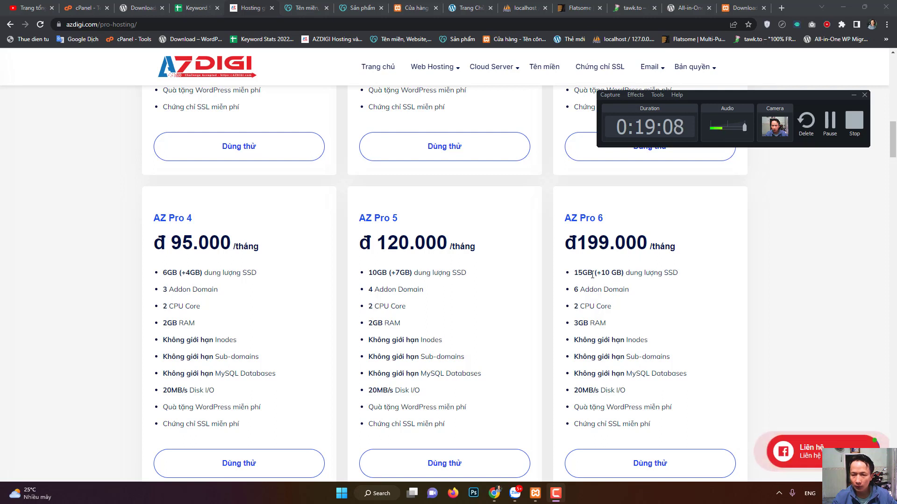
pyautogui.scroll(-1, 592, 275)
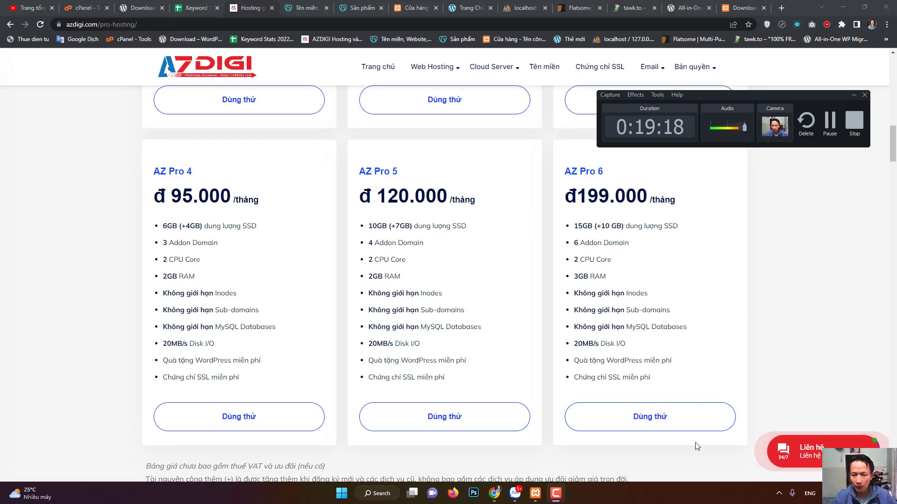
# - Start a trial order for the AZ Pro 6 plan, check the GoDaddy home page and return to the order form
pyautogui.click(649, 422)
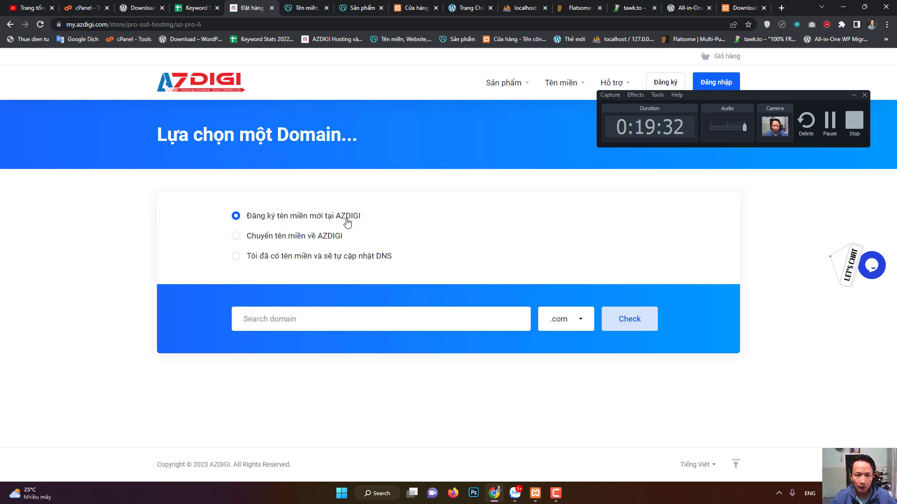
pyautogui.click(309, 5)
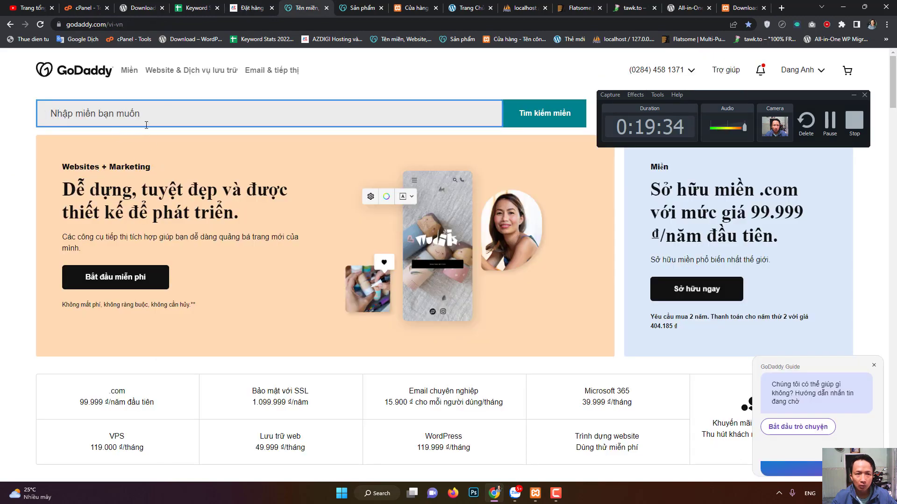
pyautogui.click(255, 8)
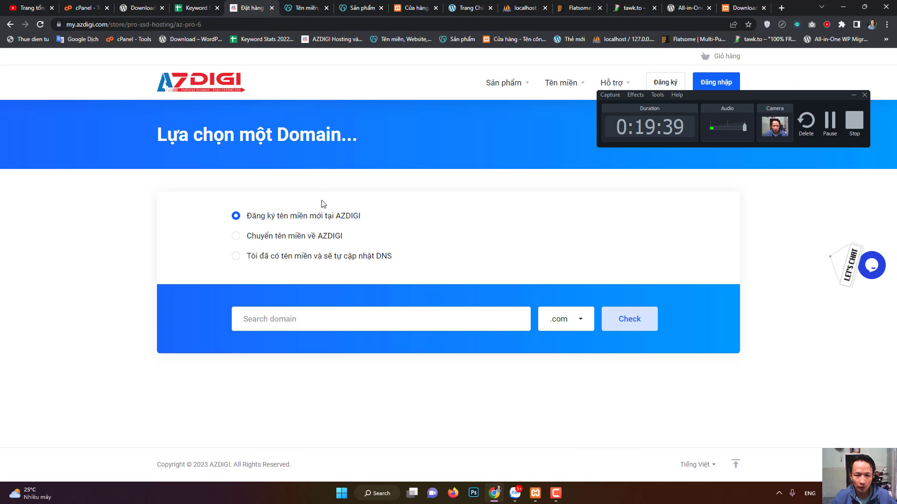
# - Look through the domain extensions offered in the AZDIGI new-domain search and close the list without choosing another one
pyautogui.click(386, 323)
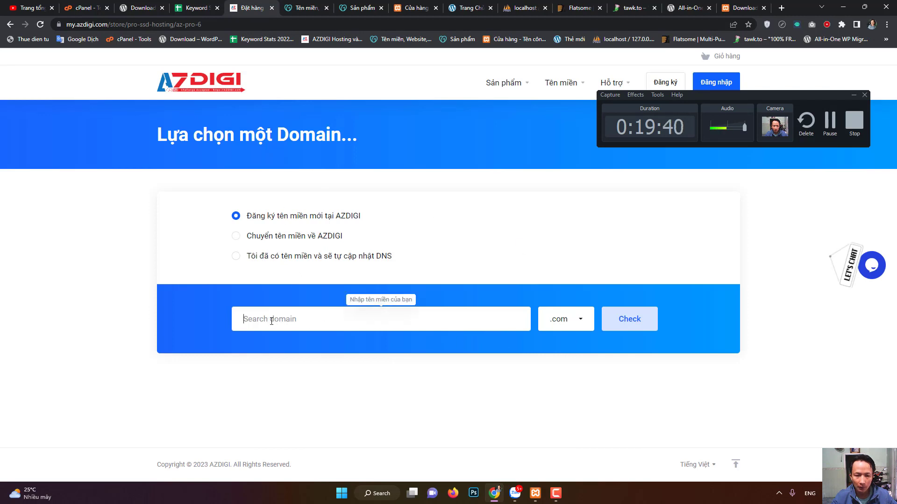
pyautogui.click(585, 322)
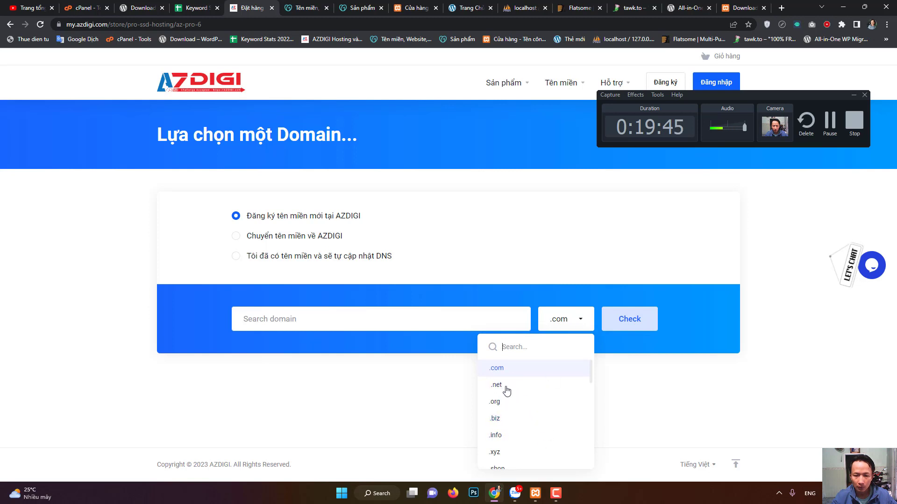
pyautogui.scroll(-5, 517, 402)
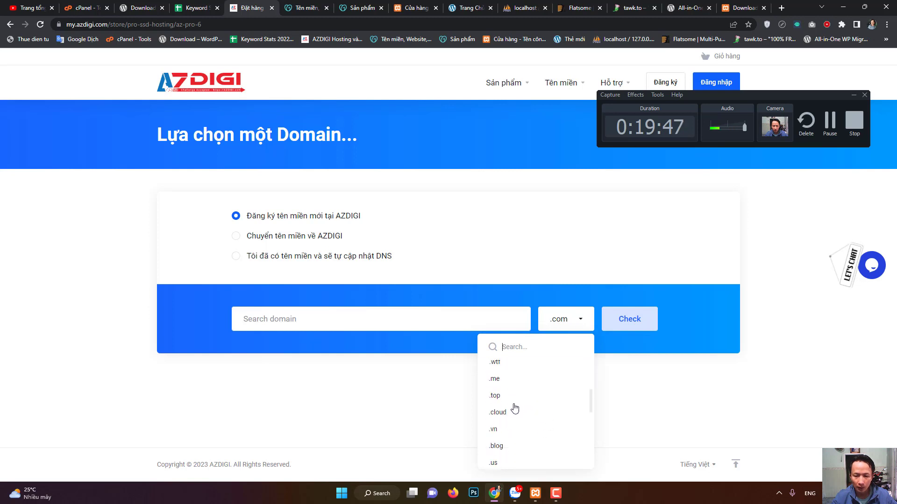
pyautogui.scroll(-3, 517, 406)
pyautogui.scroll(-3, 517, 406)
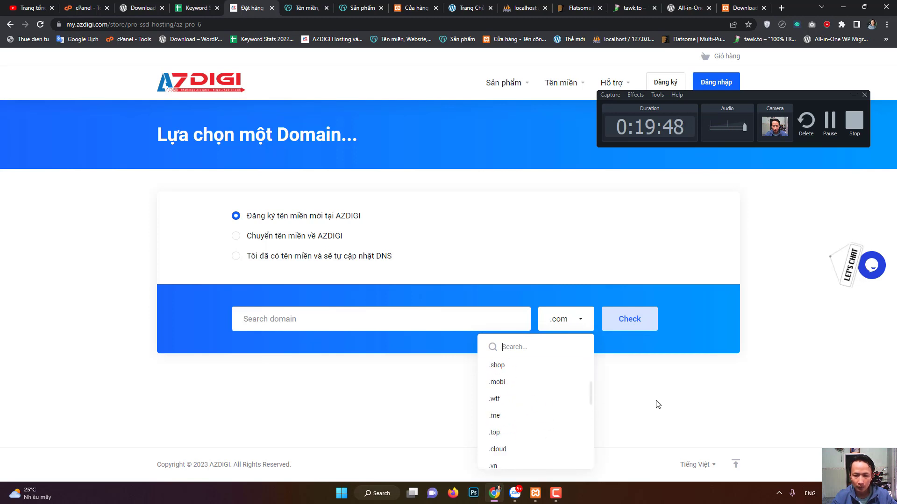
pyautogui.click(626, 353)
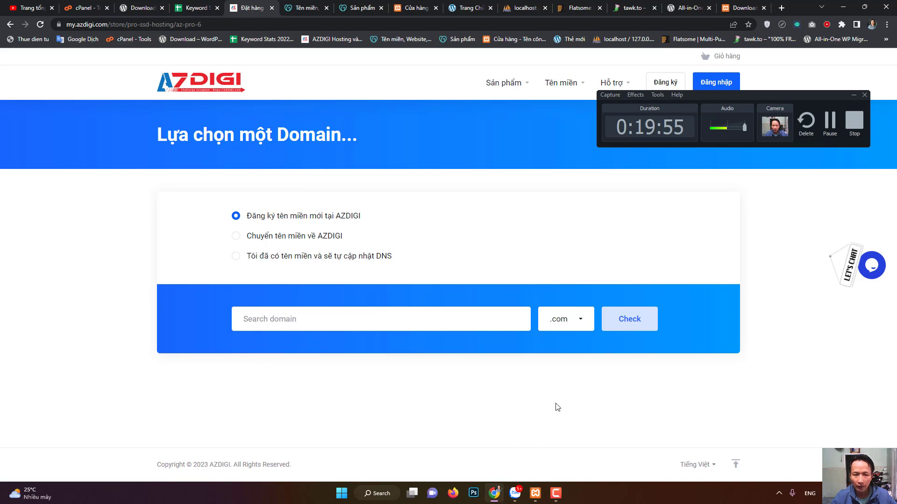
# - Revisit GoDaddy's domain search, then set the AZDIGI order to "Tôi đã có tên miền và sẽ tự cập nhật DNS" and activate its domain name field
pyautogui.click(310, 7)
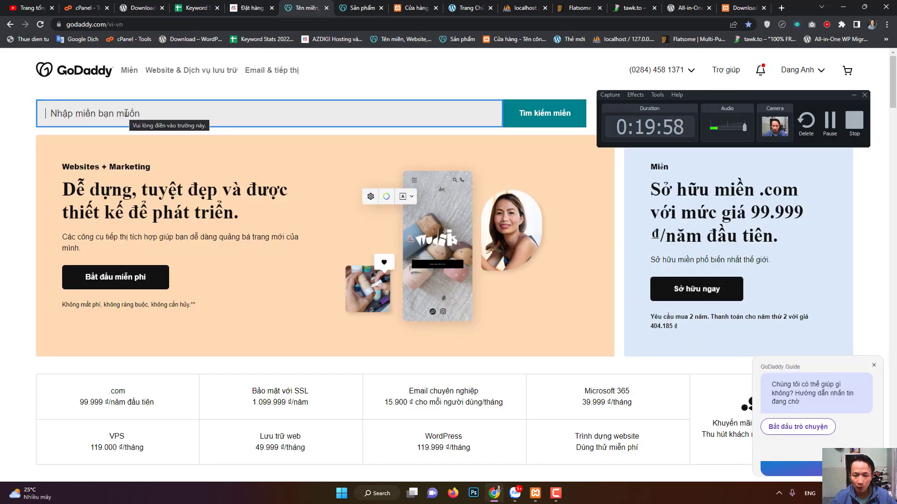
pyautogui.click(248, 7)
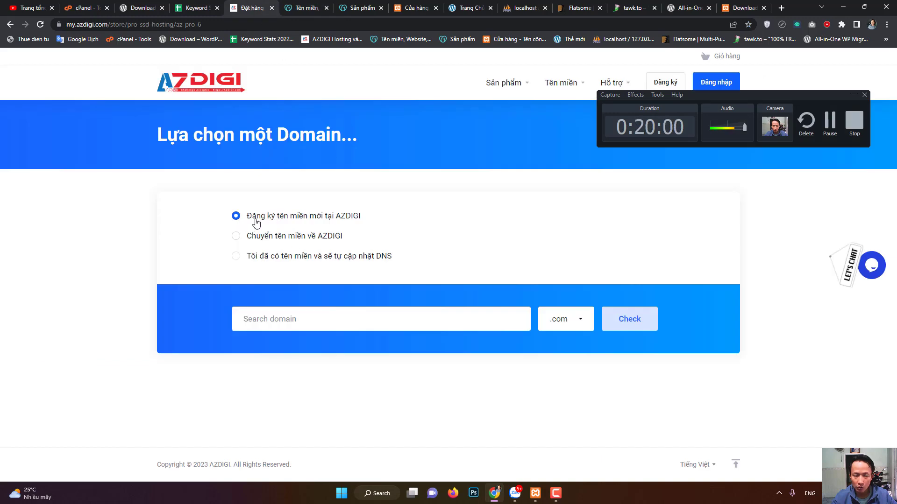
pyautogui.click(264, 257)
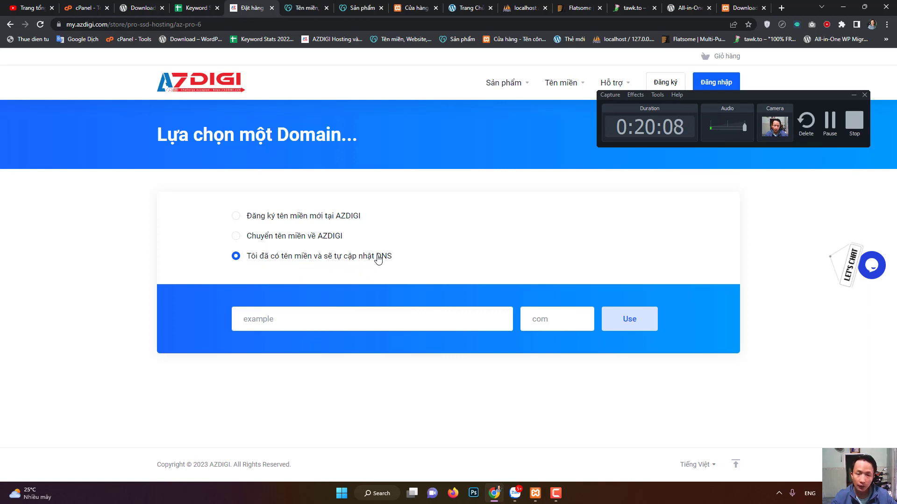
pyautogui.click(341, 320)
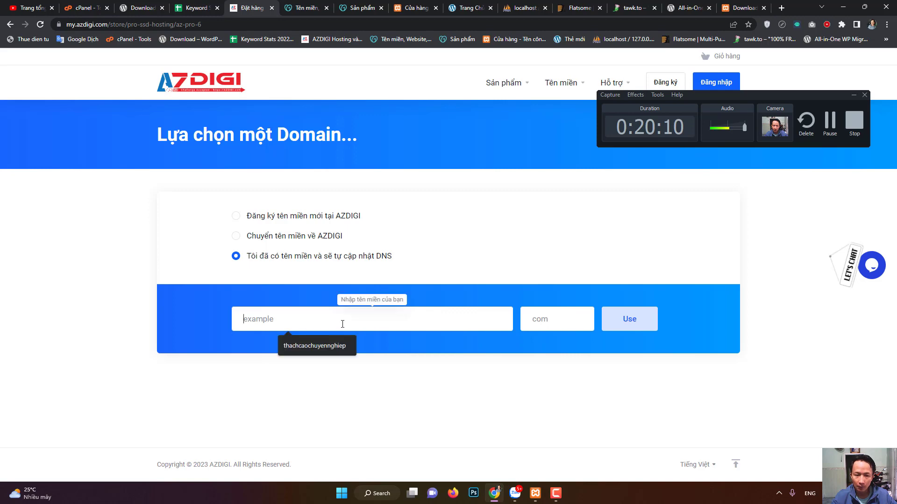
# - Compare GoDaddy's domain search with the AZDIGI own-domain form and try to submit the form while it is empty
pyautogui.click(305, 8)
pyautogui.click(252, 8)
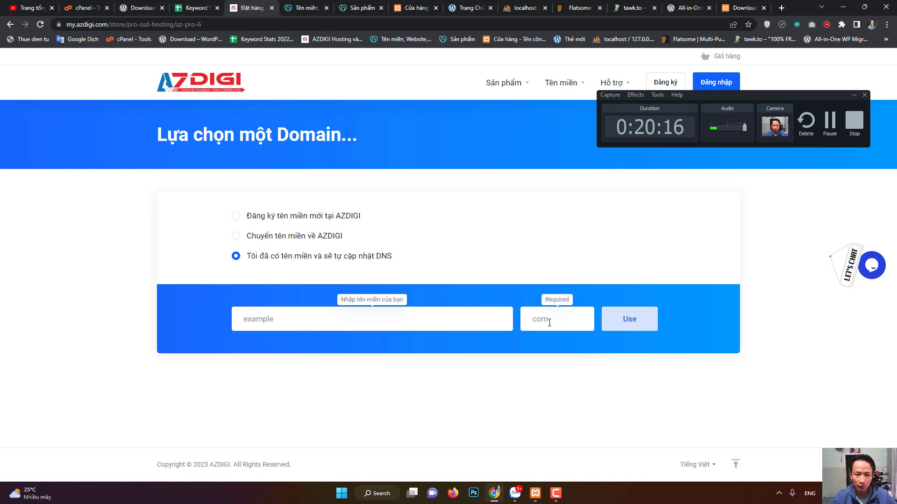
pyautogui.click(630, 329)
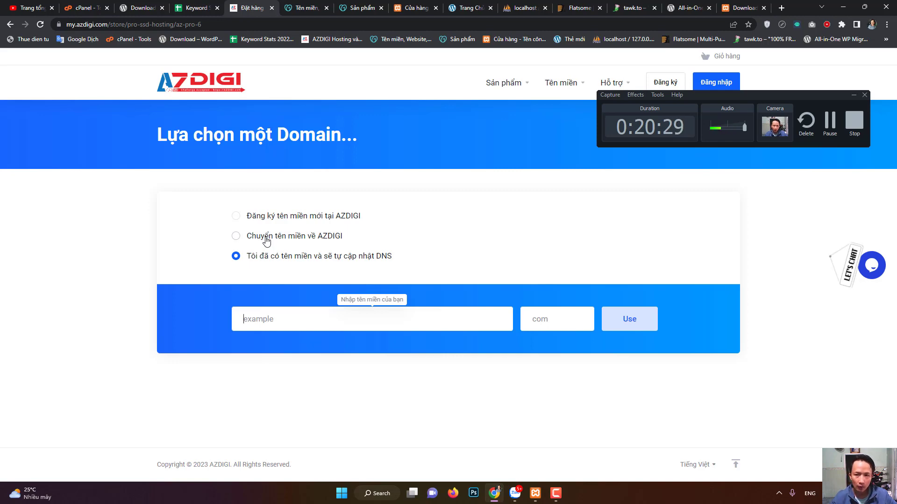
pyautogui.click(306, 8)
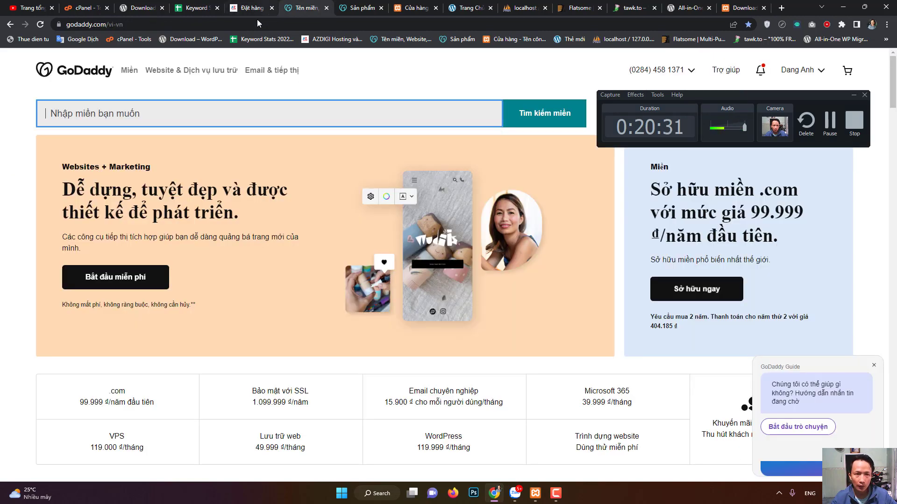
pyautogui.click(250, 8)
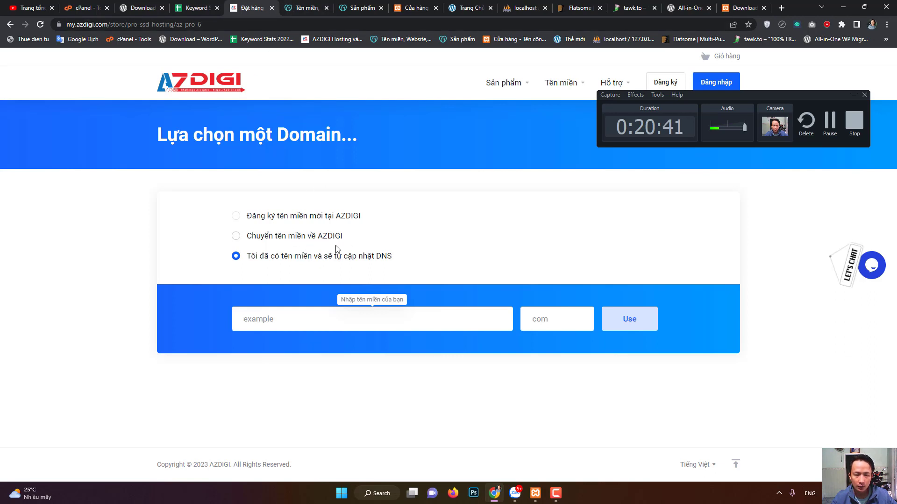
pyautogui.click(303, 7)
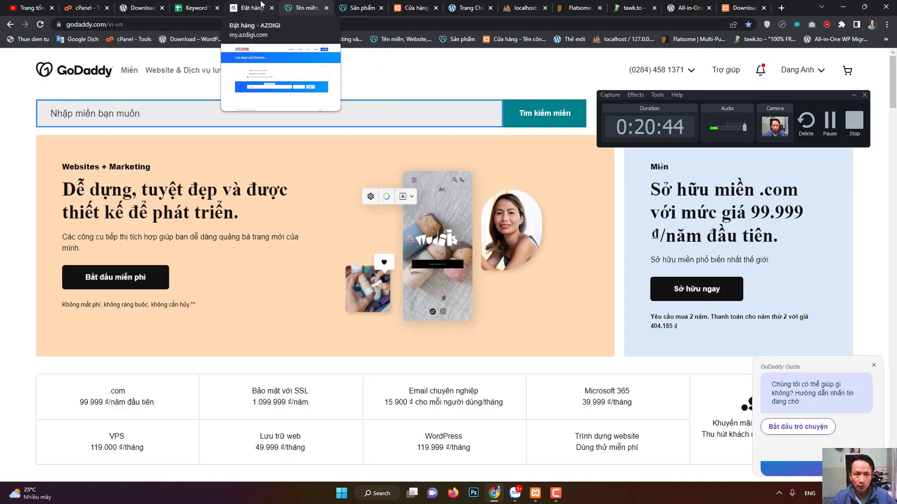
pyautogui.click(252, 7)
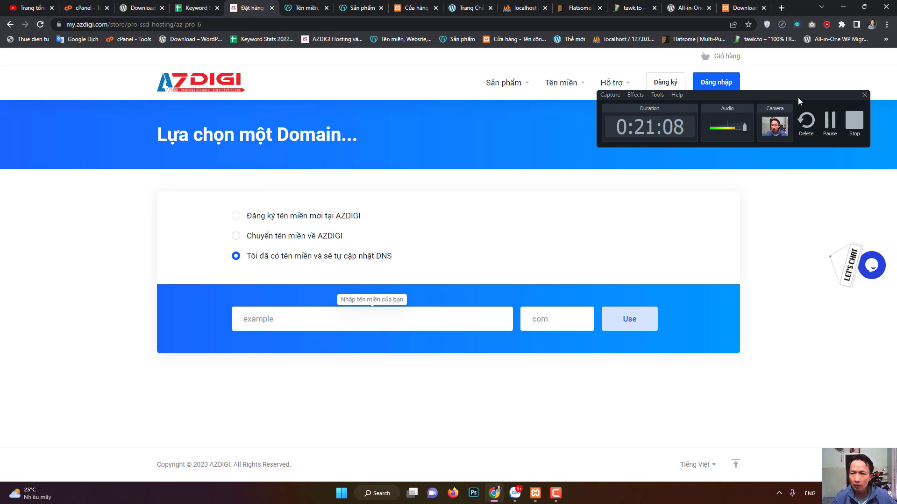
pyautogui.moveTo(794, 95); pyautogui.dragTo(790, 163)
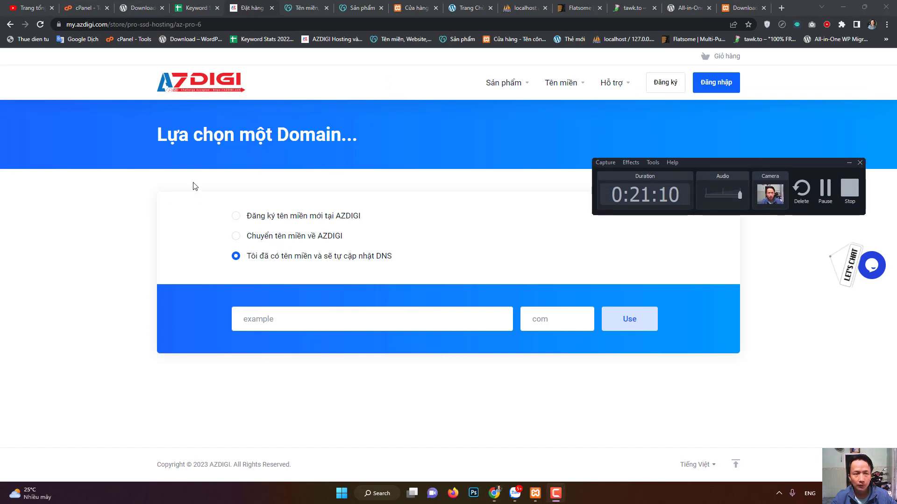
# - Switch to the hosting account's cPanel tools and open the WordPress script from the Softaculous Apps Installer
pyautogui.click(85, 8)
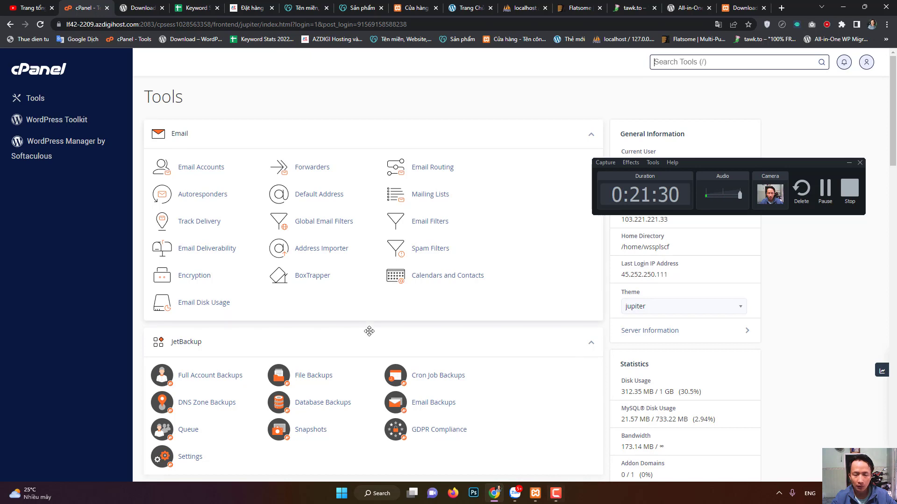
pyautogui.press('/')
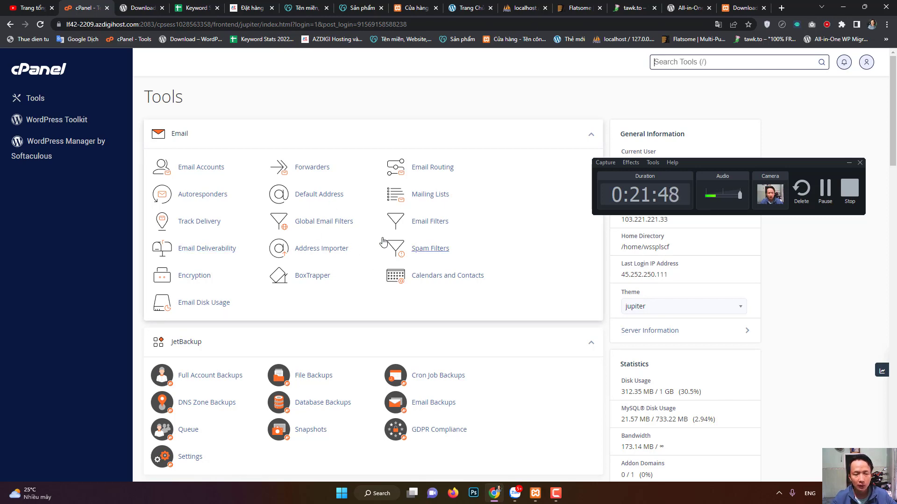
pyautogui.scroll(-20, 388, 288)
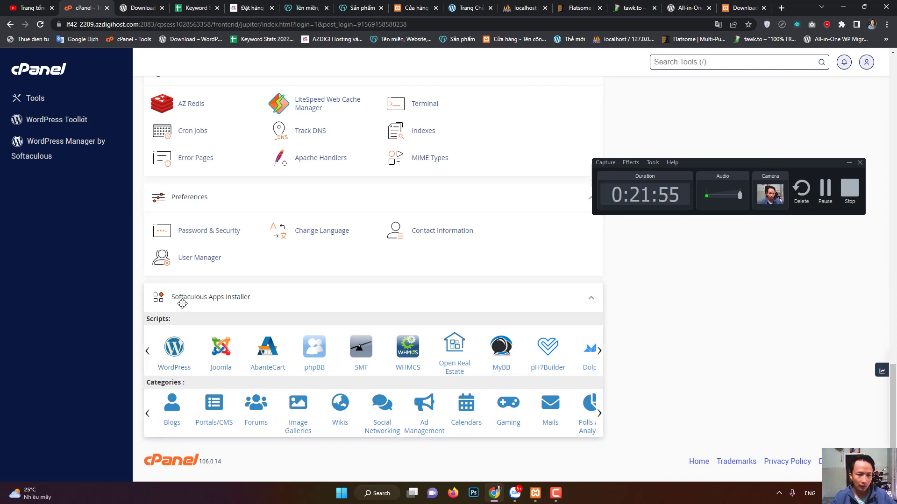
pyautogui.press('/')
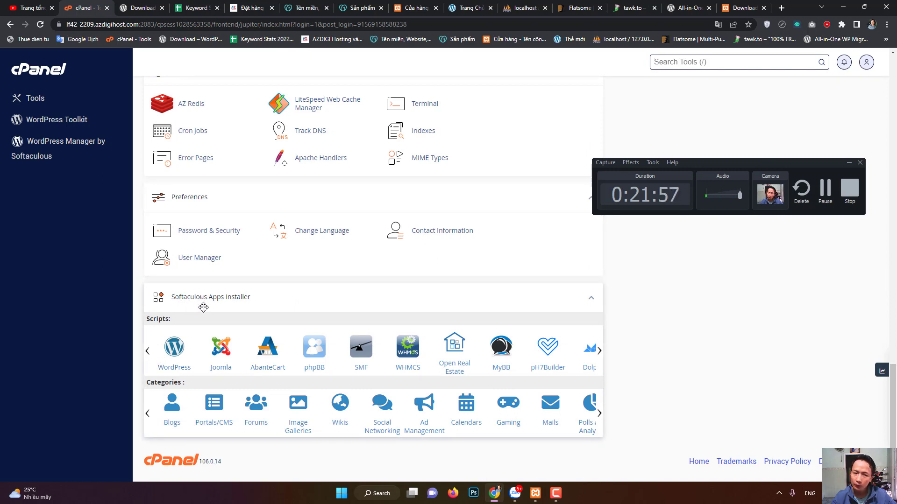
pyautogui.click(179, 367)
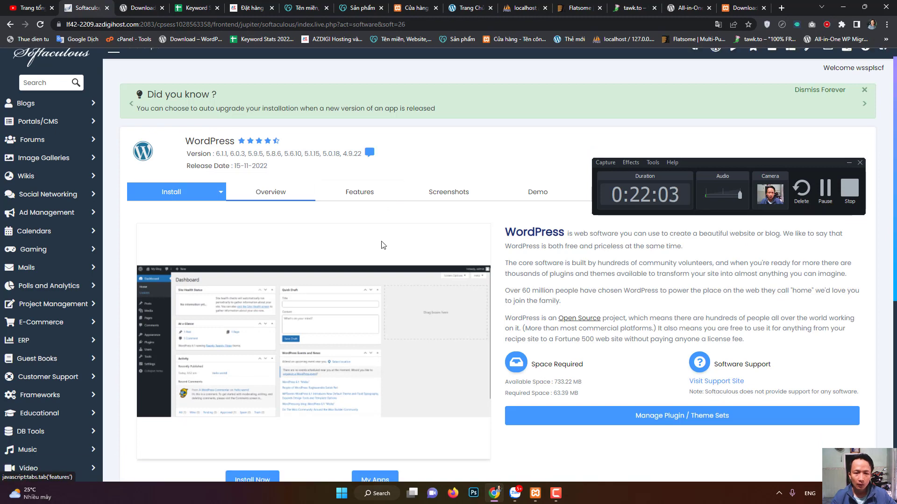
# - Examine the Softaculous WordPress overview page, including its Install Now option, Current Installations table and Related Scripts
pyautogui.scroll(-5, 382, 245)
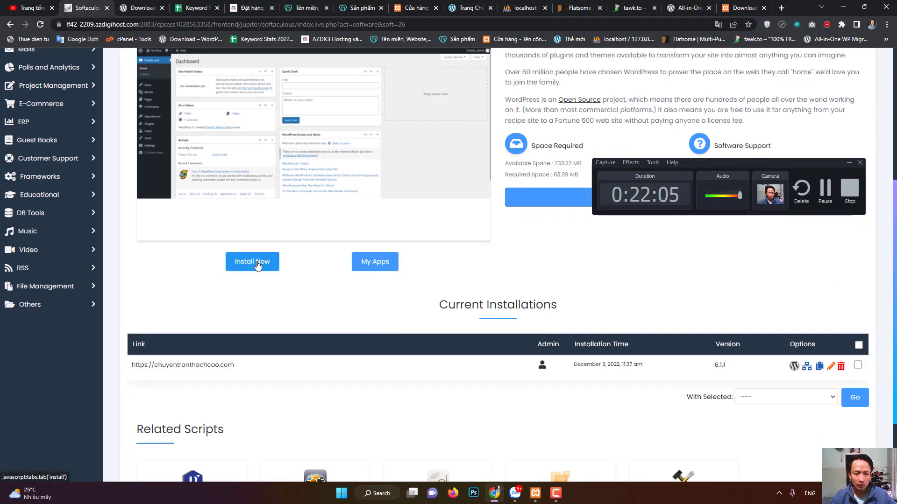
pyautogui.scroll(-2, 580, 322)
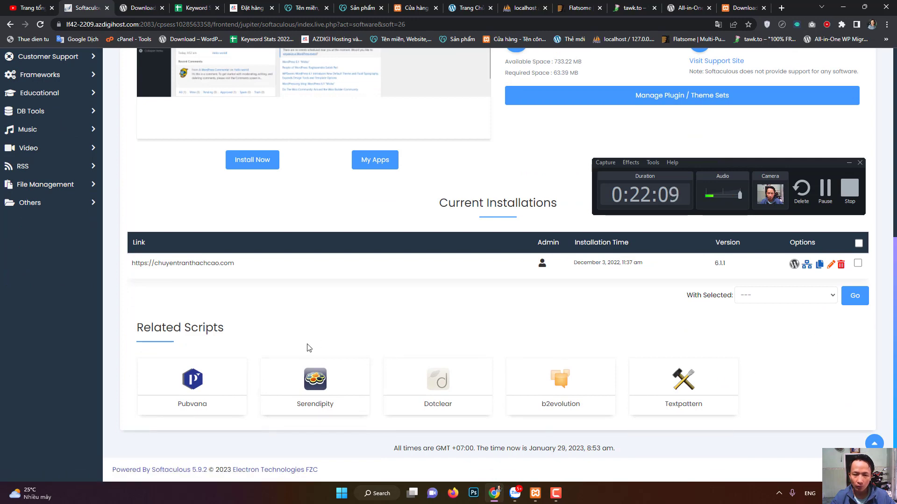
pyautogui.scroll(3, 264, 298)
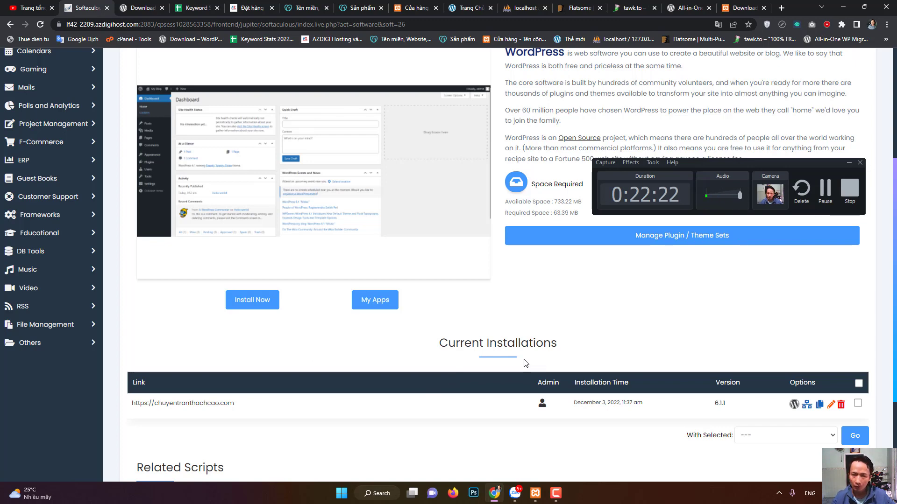
pyautogui.scroll(4, 526, 362)
pyautogui.scroll(-3, 426, 306)
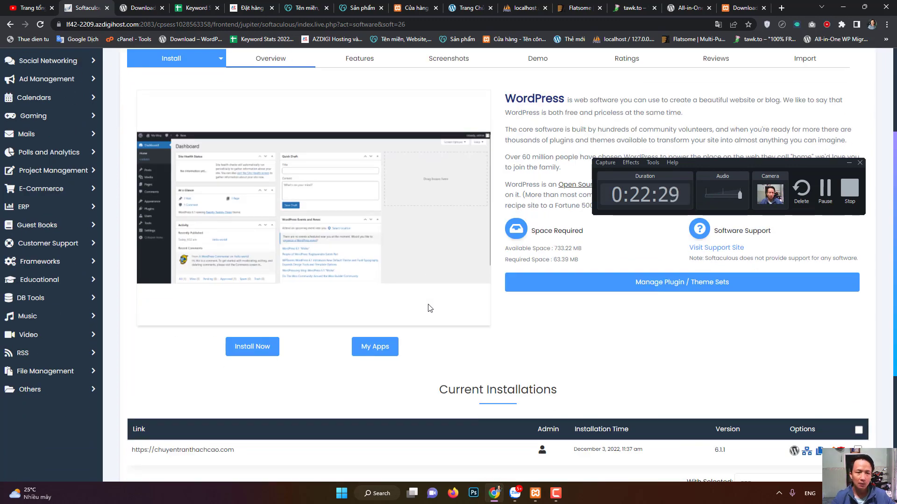
pyautogui.click(256, 347)
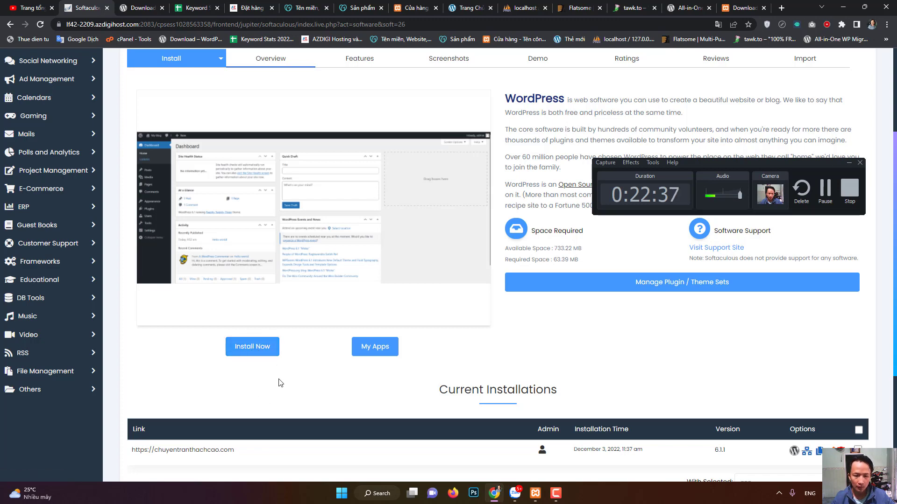
pyautogui.scroll(4, 315, 395)
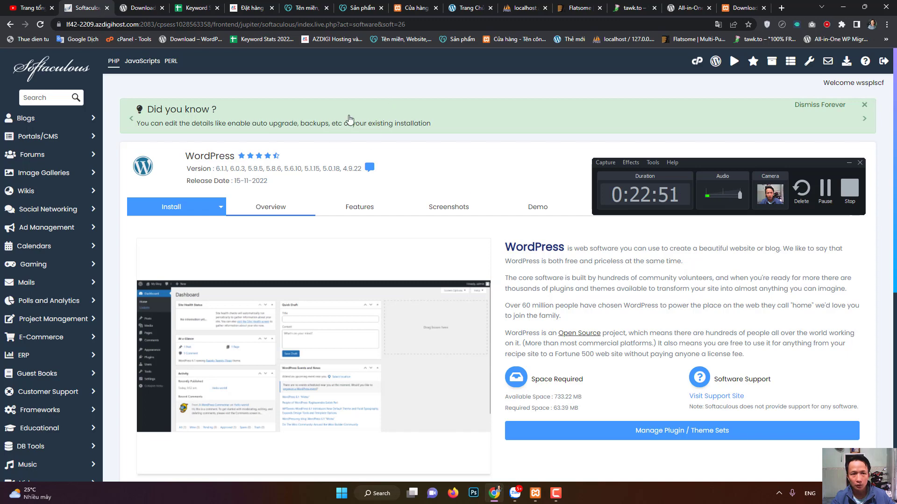
# - Compare the AZDIGI order form for an already owned domain with GoDaddy's domain search page
pyautogui.click(318, 7)
pyautogui.click(259, 5)
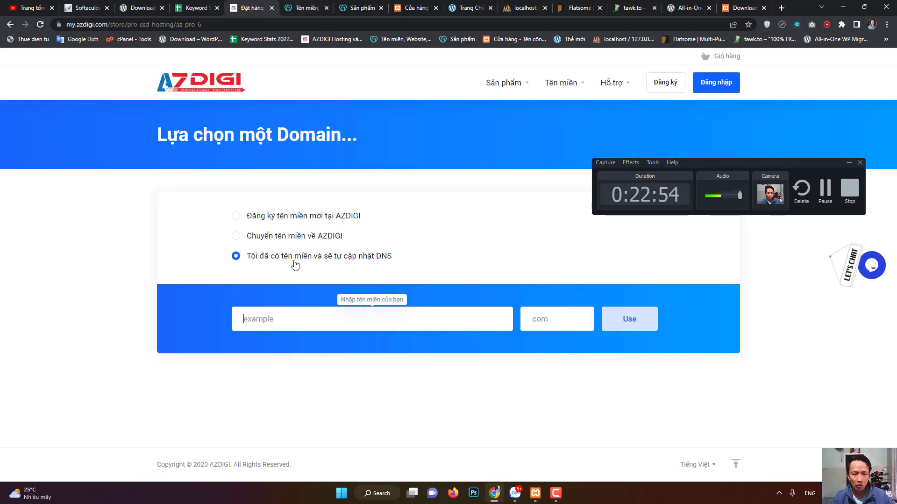
pyautogui.click(311, 4)
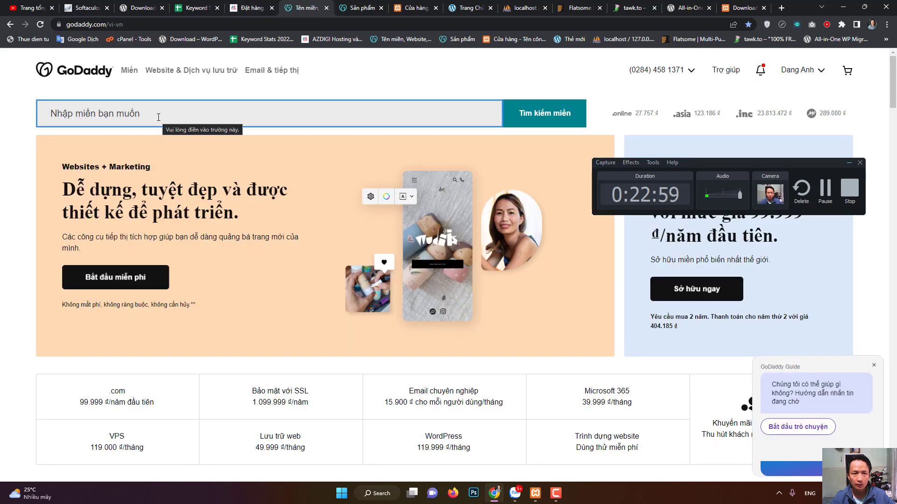
pyautogui.click(249, 6)
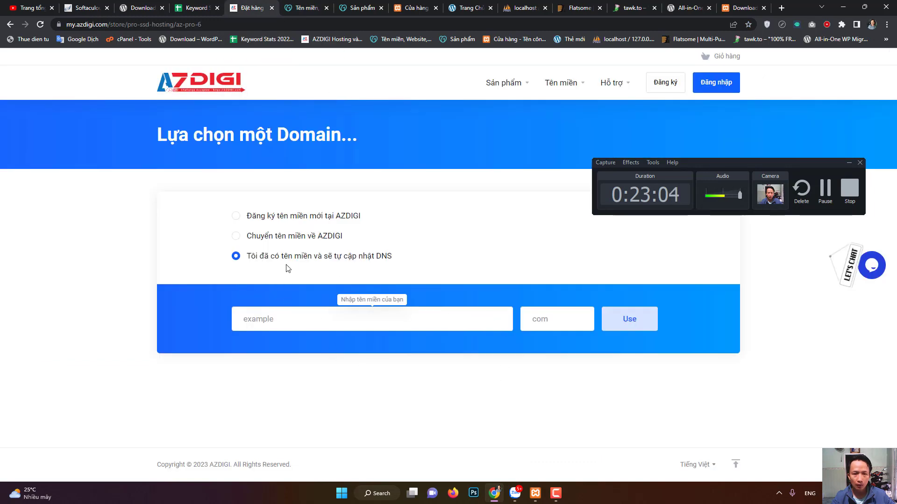
pyautogui.click(306, 7)
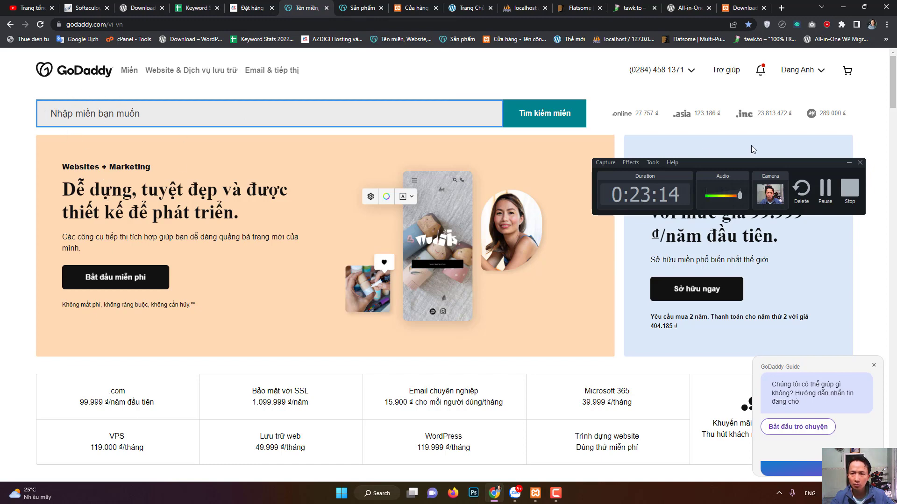
# - Go to the GoDaddy account's product list and open DNS management for webgiare.store
pyautogui.click(809, 73)
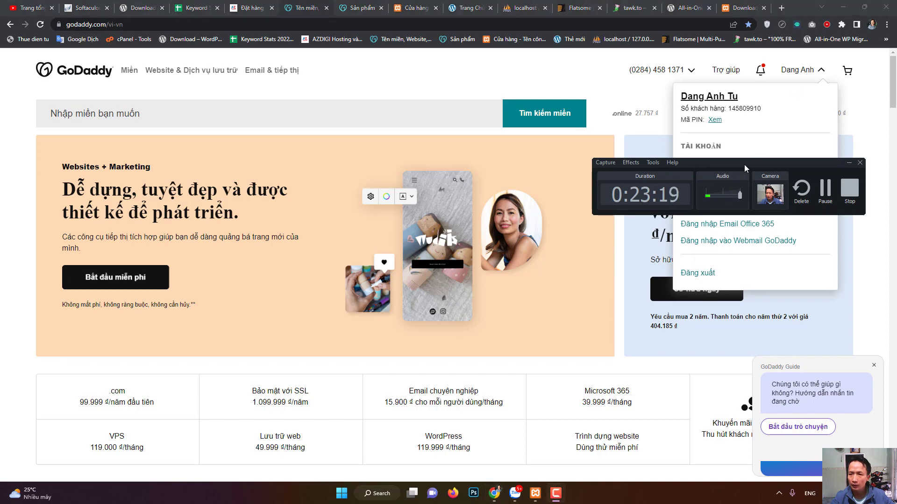
pyautogui.moveTo(744, 165); pyautogui.dragTo(441, 185)
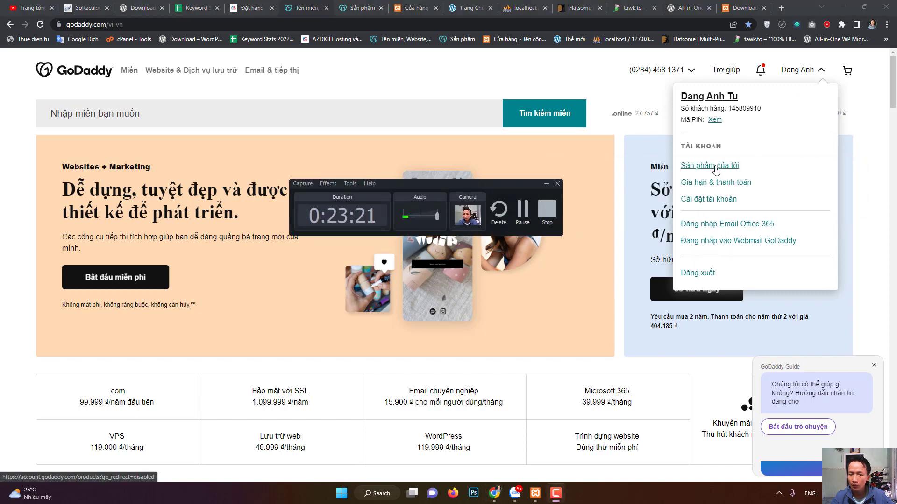
pyautogui.click(377, 6)
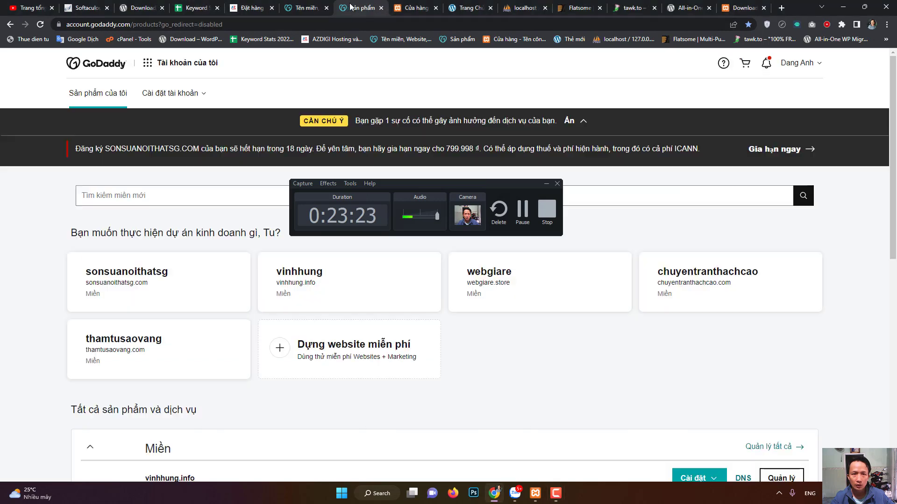
pyautogui.scroll(-10, 284, 411)
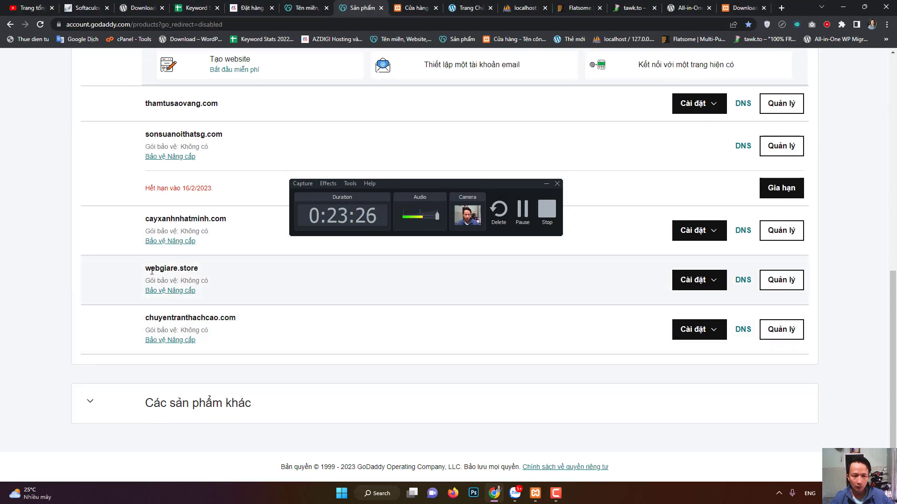
pyautogui.click(748, 283)
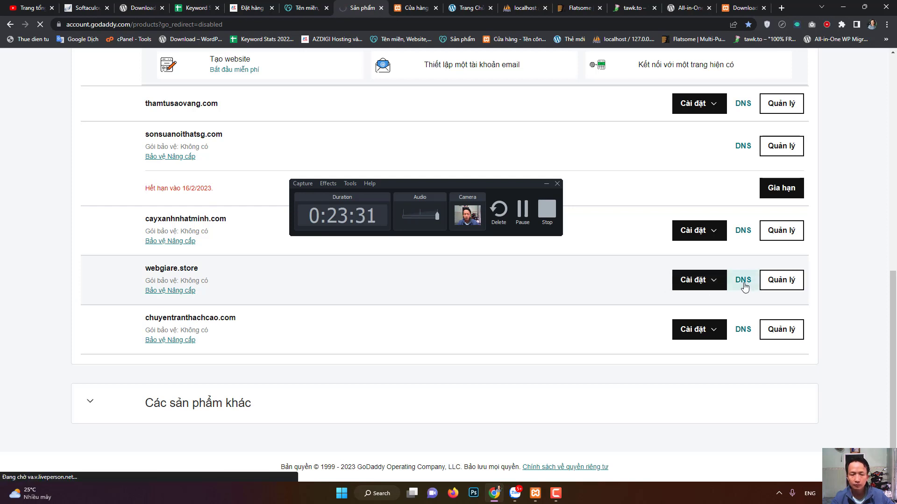
pyautogui.click(743, 281)
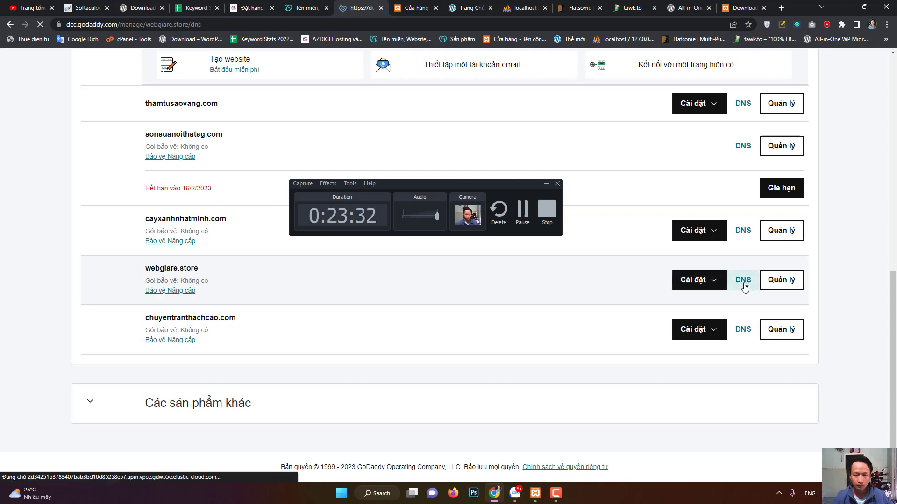
# - Examine the DNS records and the name server section of webgiare.store
pyautogui.scroll(-5, 77, 345)
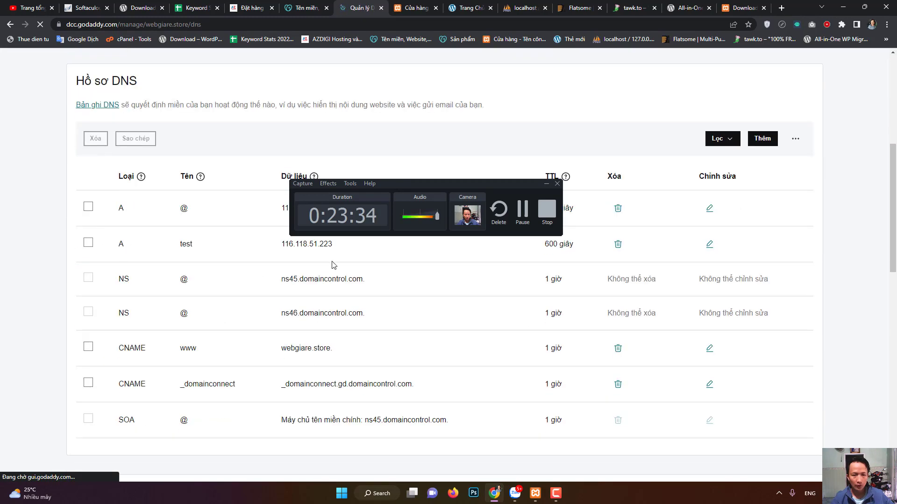
pyautogui.moveTo(420, 189); pyautogui.dragTo(719, 72)
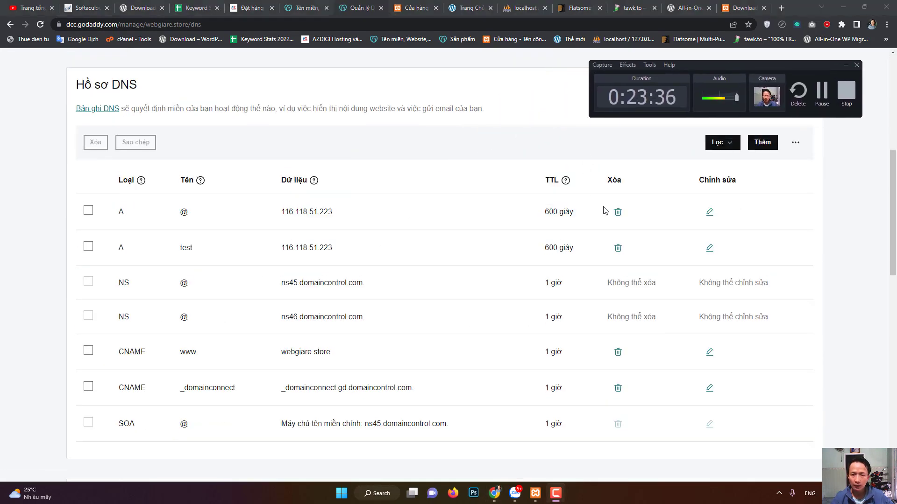
pyautogui.scroll(-2, 496, 406)
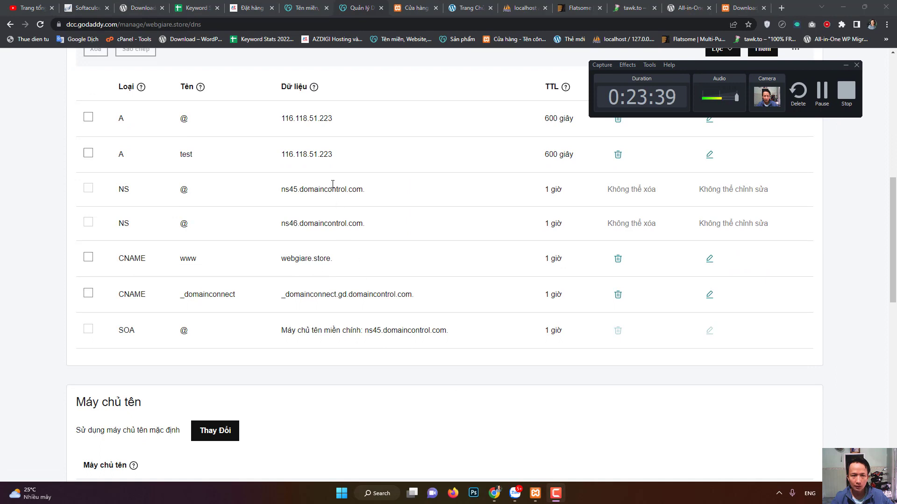
pyautogui.scroll(-3, 280, 289)
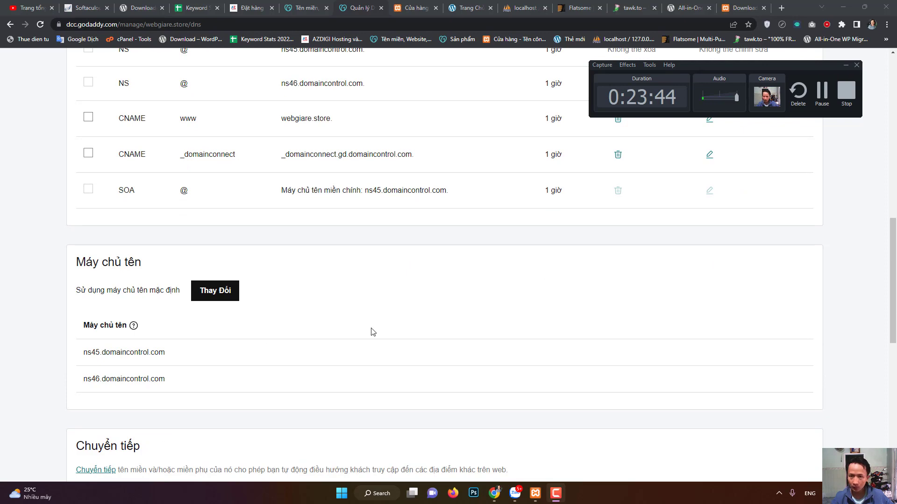
pyautogui.scroll(3, 371, 331)
pyautogui.scroll(1, 371, 332)
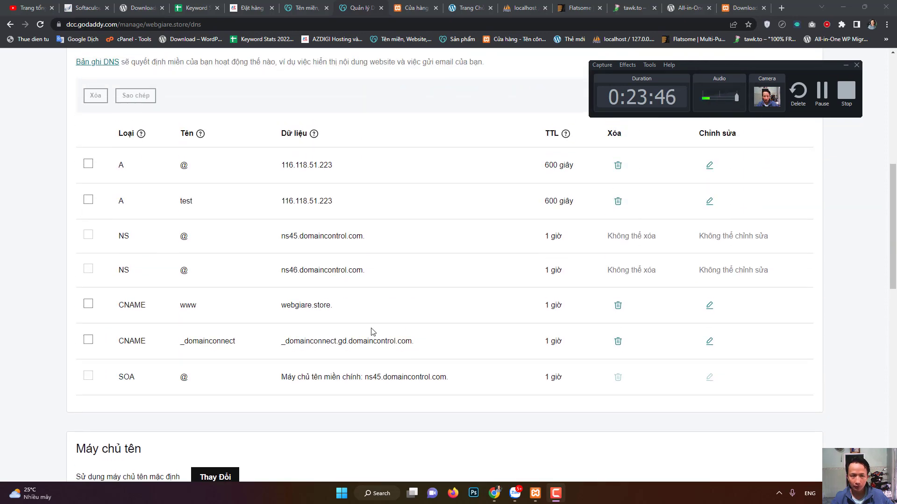
pyautogui.scroll(-3, 384, 378)
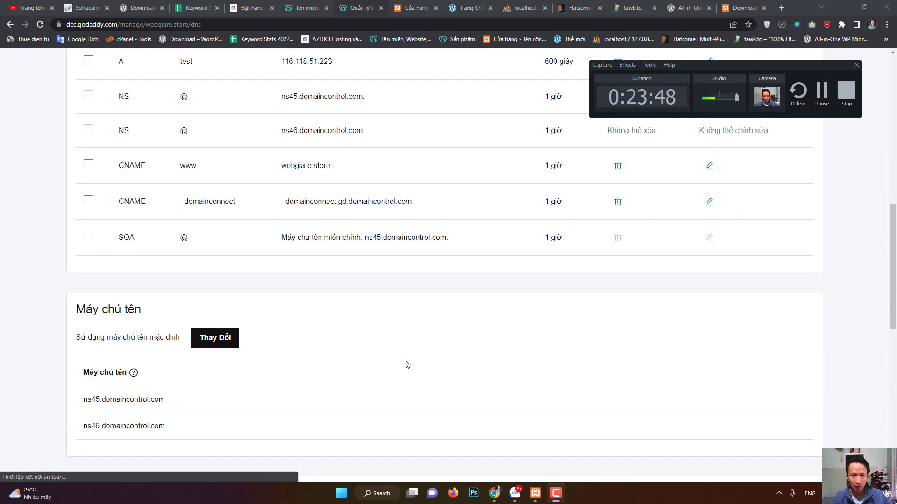
pyautogui.scroll(3, 406, 365)
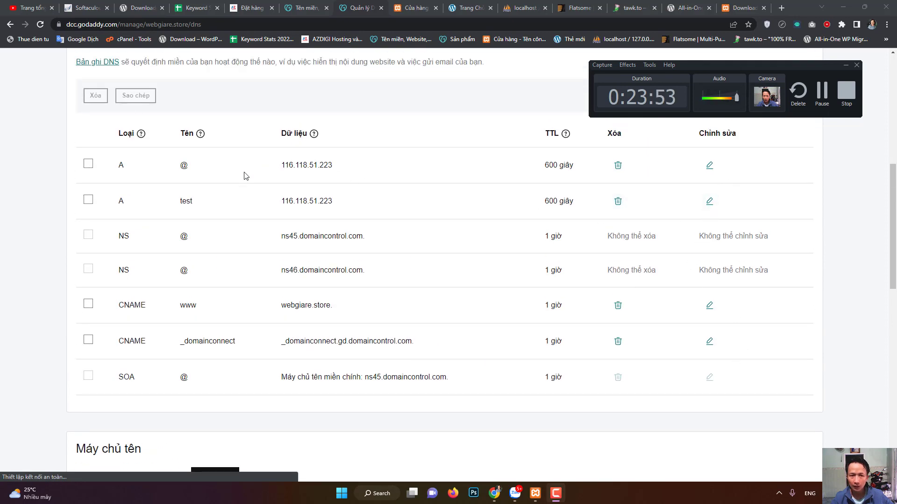
# - Open the root (@) A record of webgiare.store for editing and review its IP value alongside the name server section
pyautogui.click(710, 166)
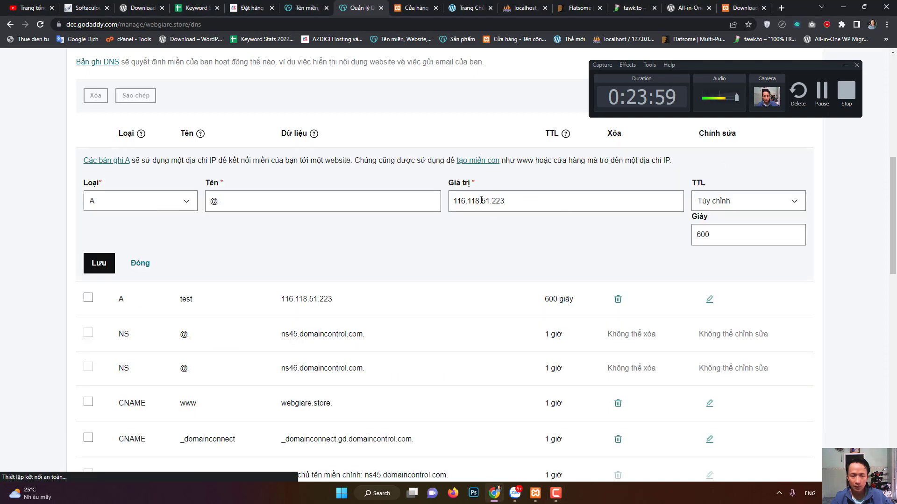
pyautogui.click(100, 262)
pyautogui.scroll(-6, 370, 336)
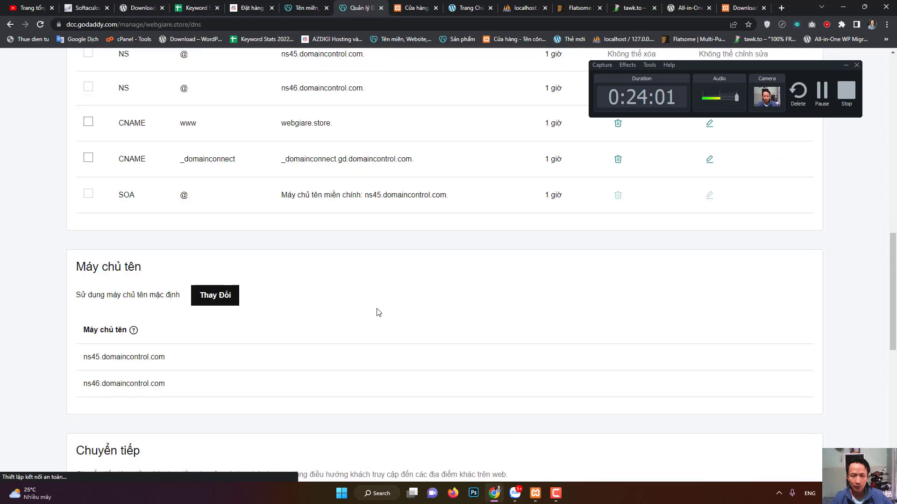
pyautogui.scroll(4, 410, 317)
pyautogui.scroll(2, 410, 317)
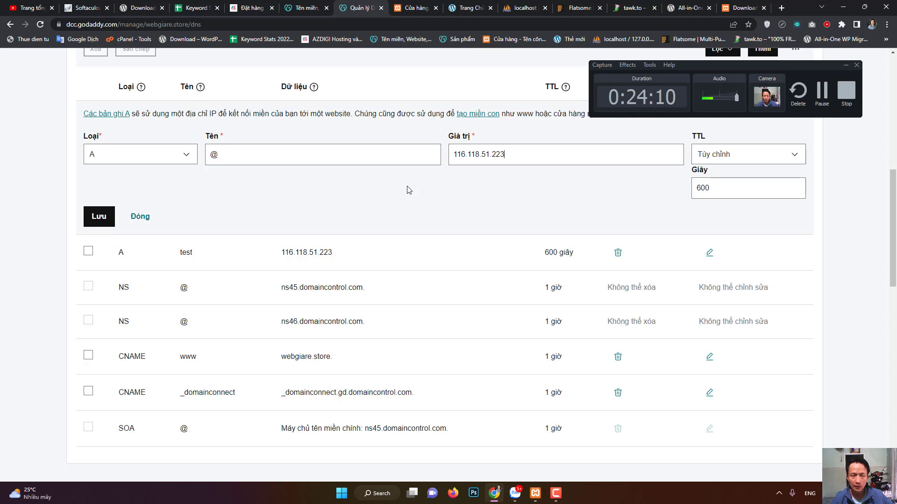
# - Check the AZDIGI own-domain order form against the open A record form in GoDaddy's DNS management
pyautogui.click(252, 7)
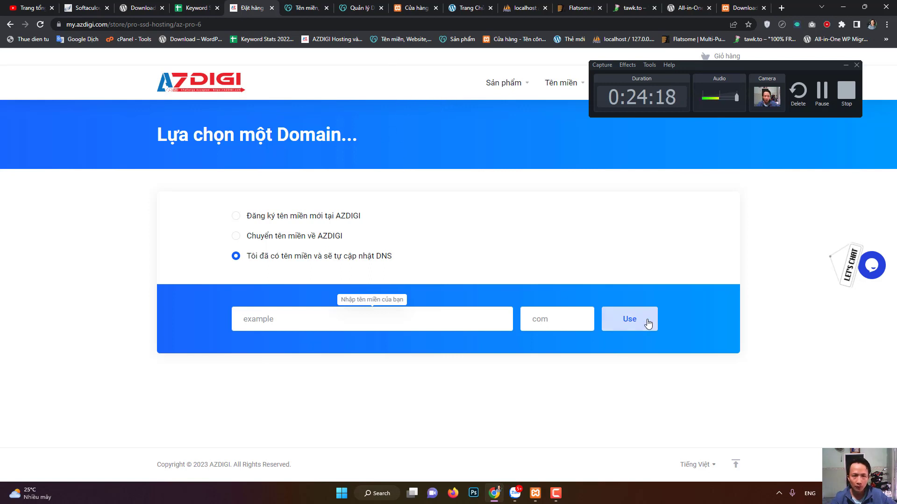
pyautogui.click(633, 320)
pyautogui.click(369, 7)
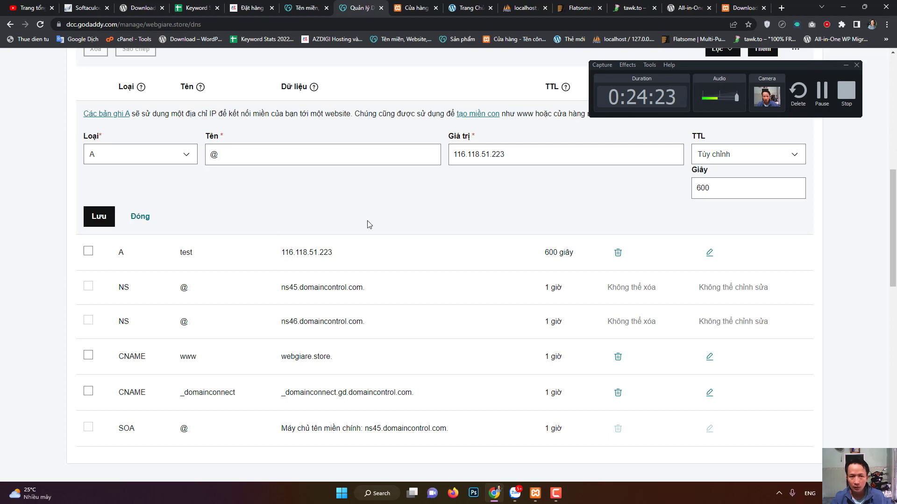
pyautogui.click(255, 7)
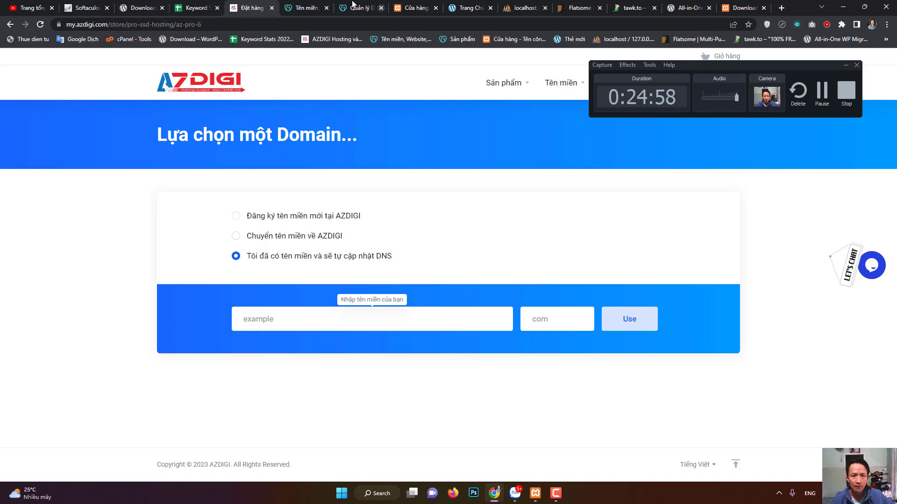
pyautogui.click(325, 3)
pyautogui.click(360, 7)
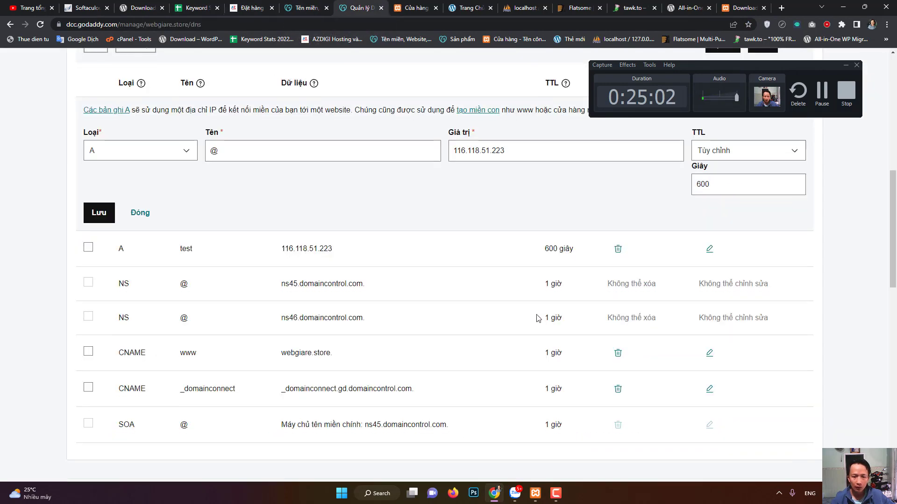
# - Fill in ns1.azdigi.com and ns2.azdigi.com as custom name servers for webgiare.store and close the dialog without saving
pyautogui.scroll(-5, 538, 319)
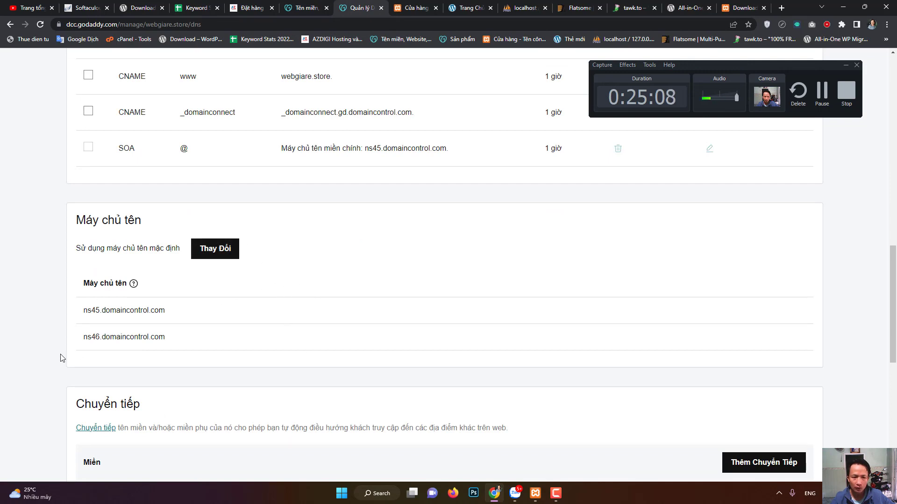
pyautogui.scroll(7, 196, 304)
pyautogui.scroll(-9, 313, 391)
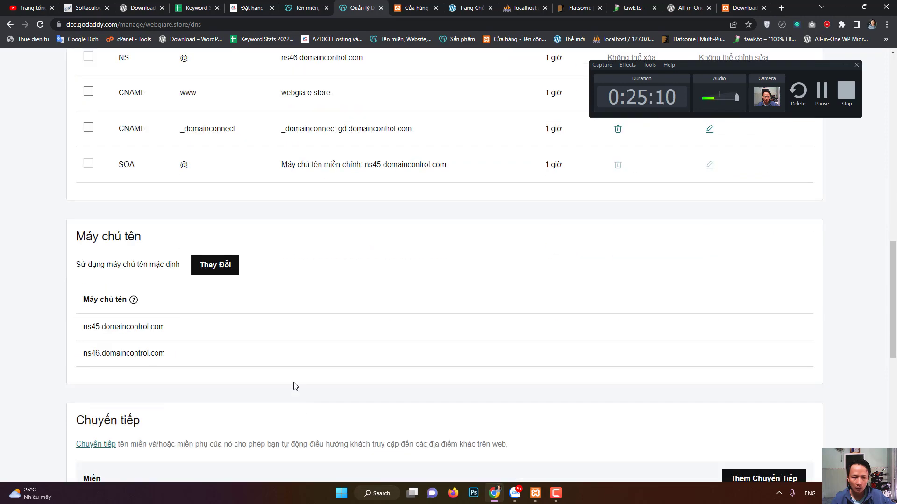
pyautogui.click(212, 181)
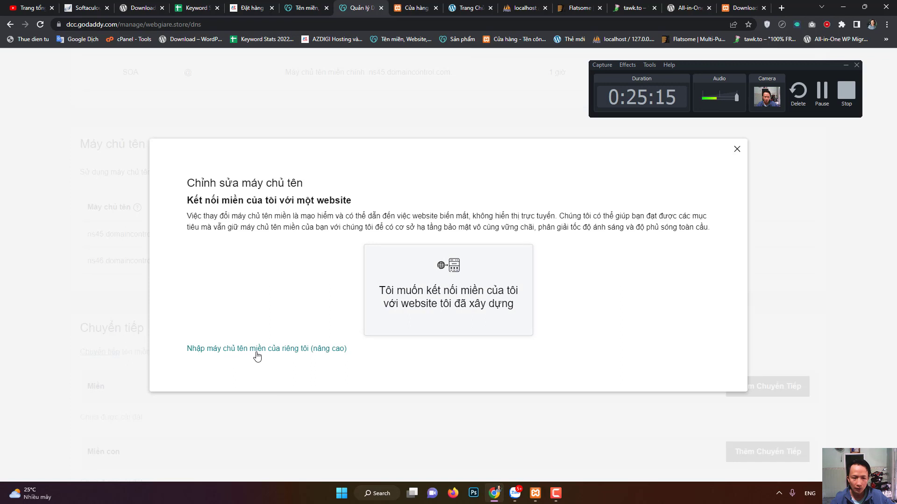
pyautogui.click(273, 350)
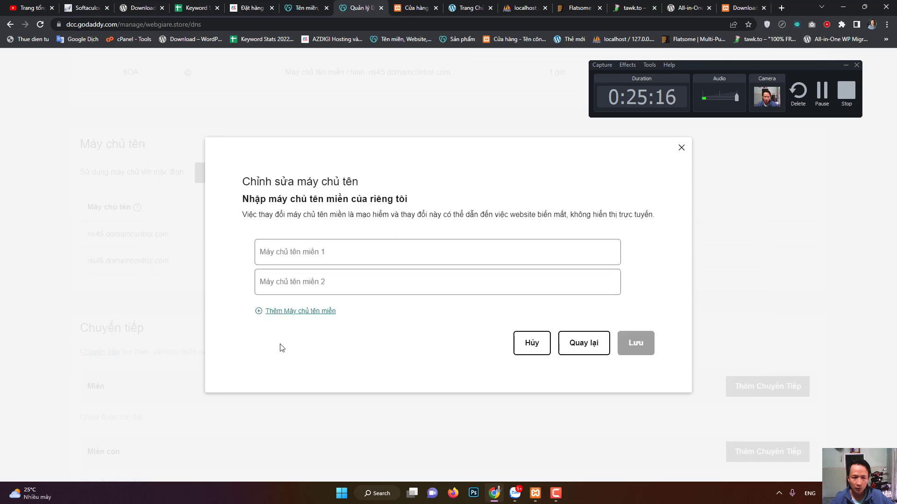
pyautogui.click(327, 252)
pyautogui.click(333, 275)
pyautogui.click(316, 293)
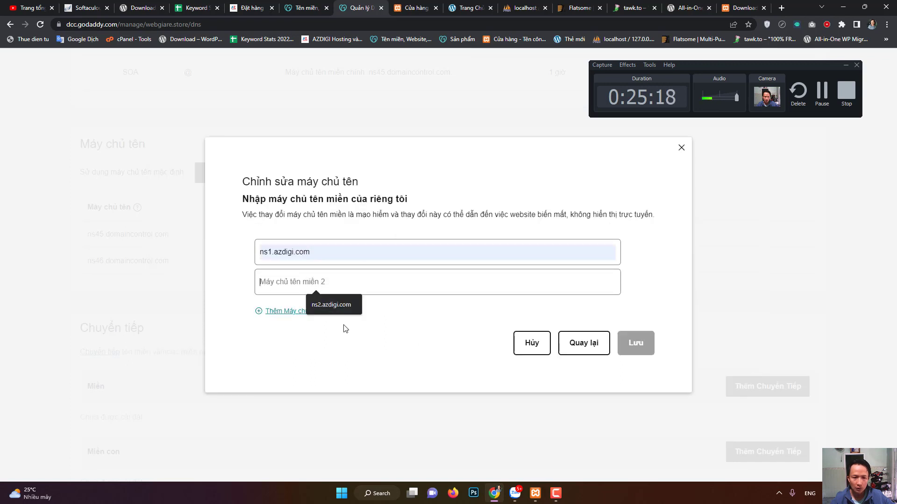
pyautogui.click(339, 305)
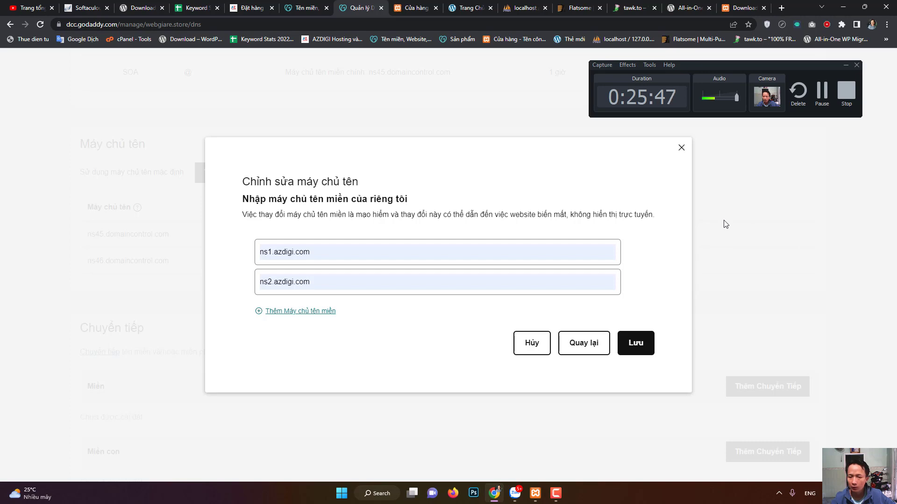
pyautogui.click(682, 148)
pyautogui.scroll(15, 189, 154)
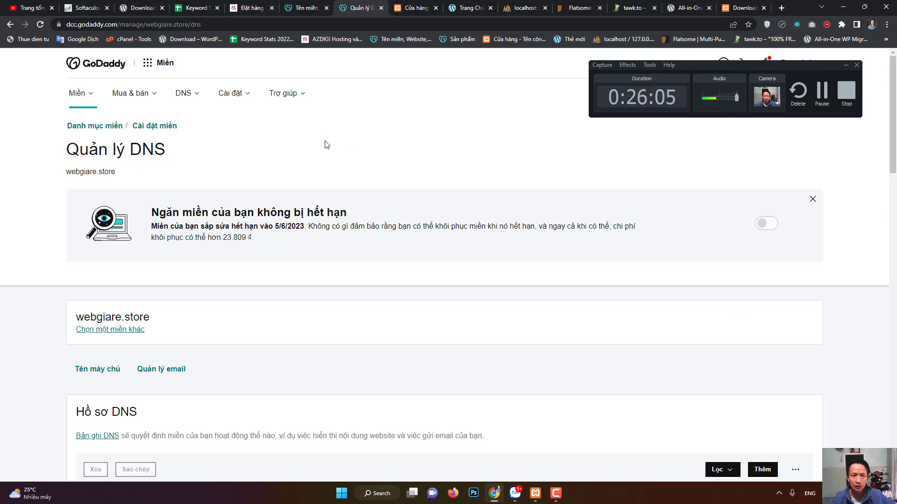
# - Revisit the AZDIGI domain choice form, the webgiare.store DNS page and GoDaddy's domain search
pyautogui.click(253, 8)
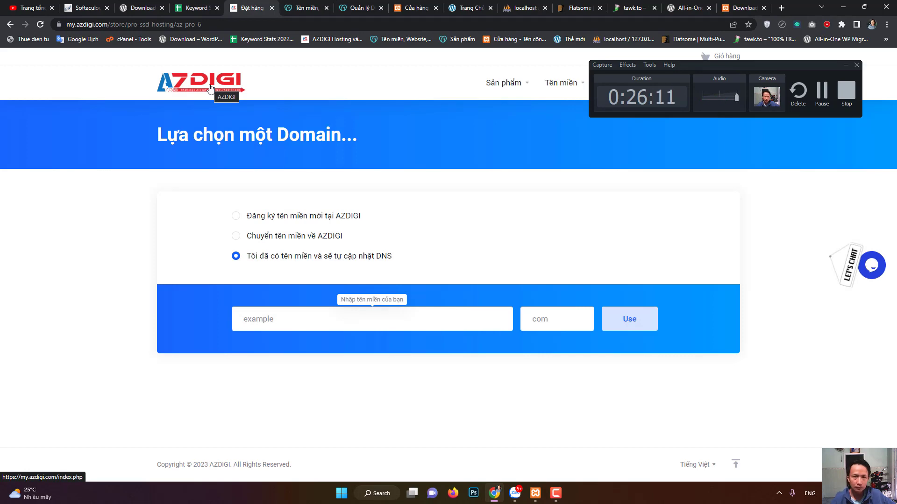
pyautogui.click(304, 8)
pyautogui.click(338, 5)
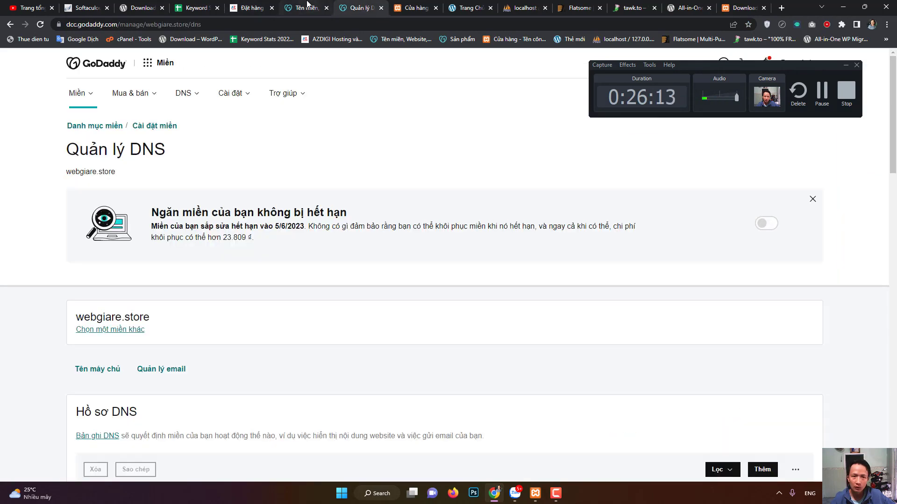
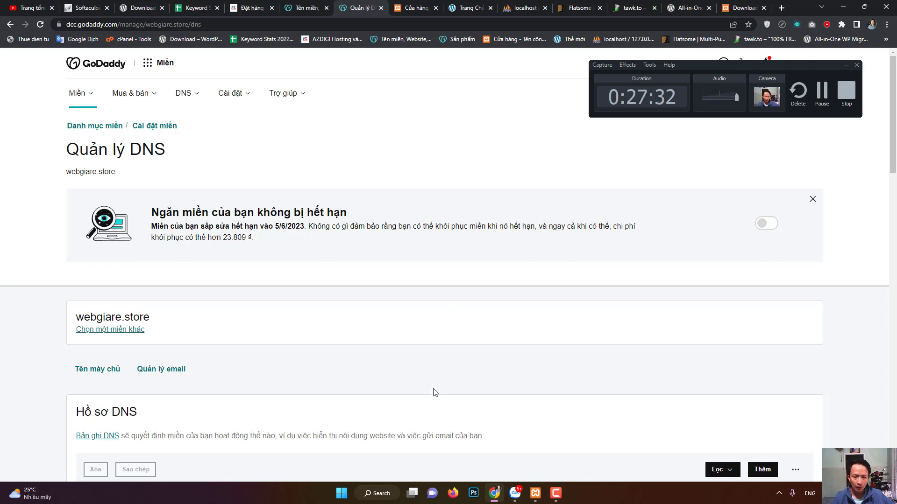
pyautogui.click(300, 4)
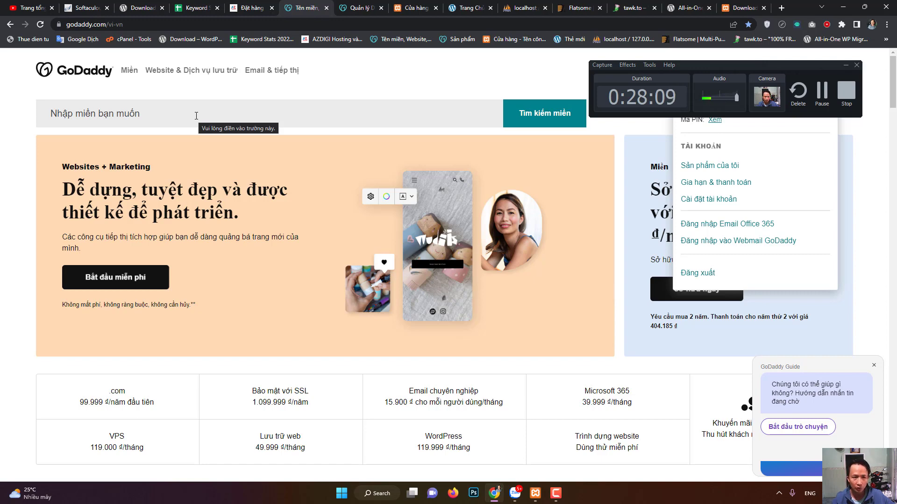
# - Close the GoDaddy account menu and revisit the AZDIGI own-domain form and the sample store on localhost
pyautogui.click(22, 222)
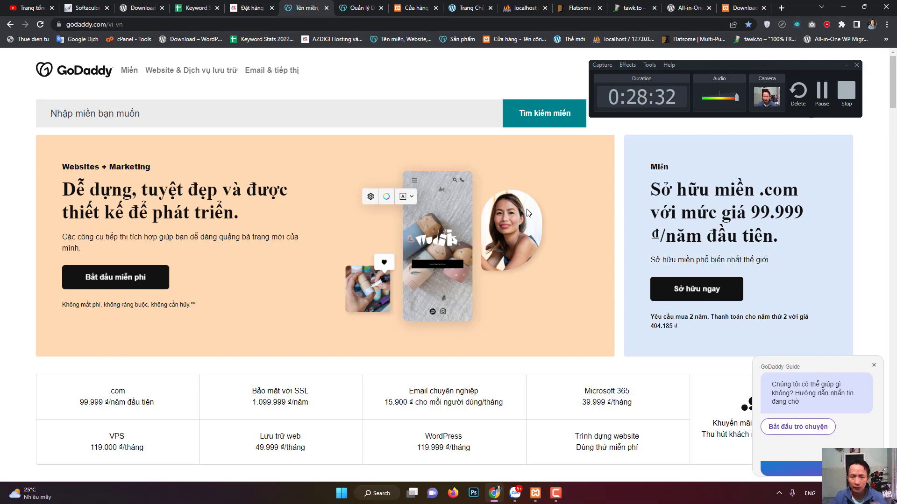
pyautogui.click(247, 8)
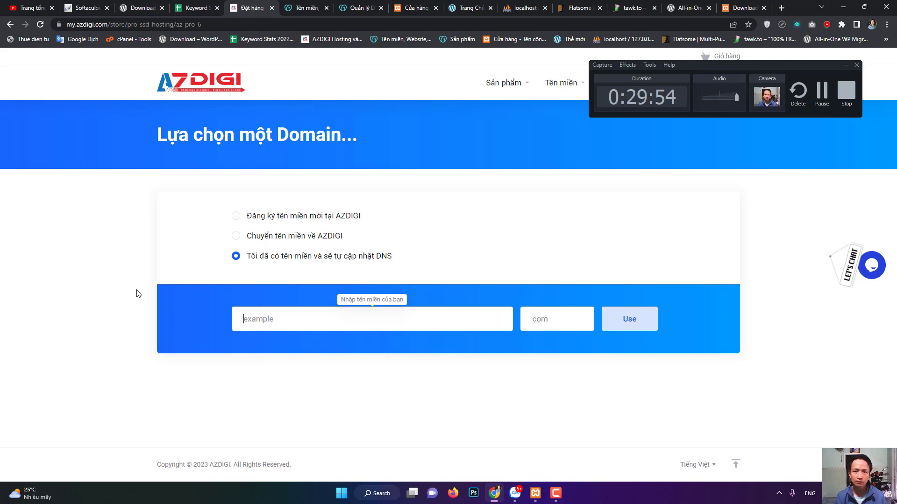
pyautogui.click(400, 6)
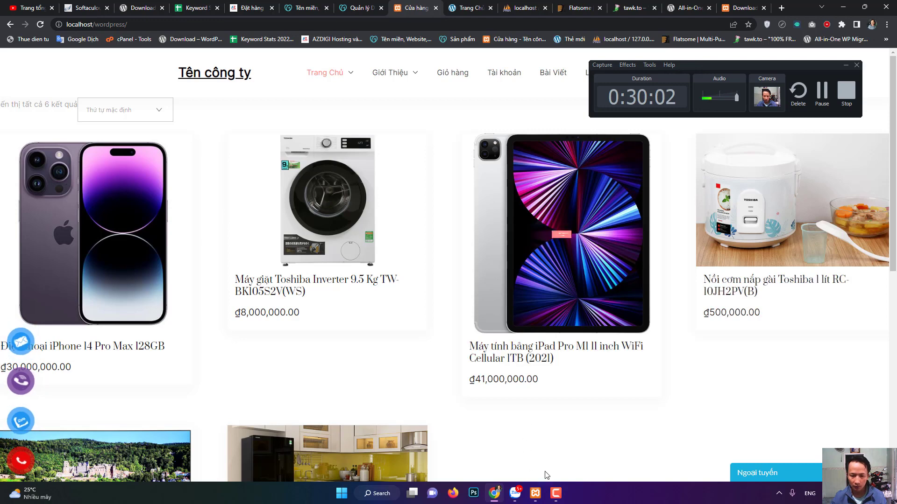
pyautogui.click(555, 494)
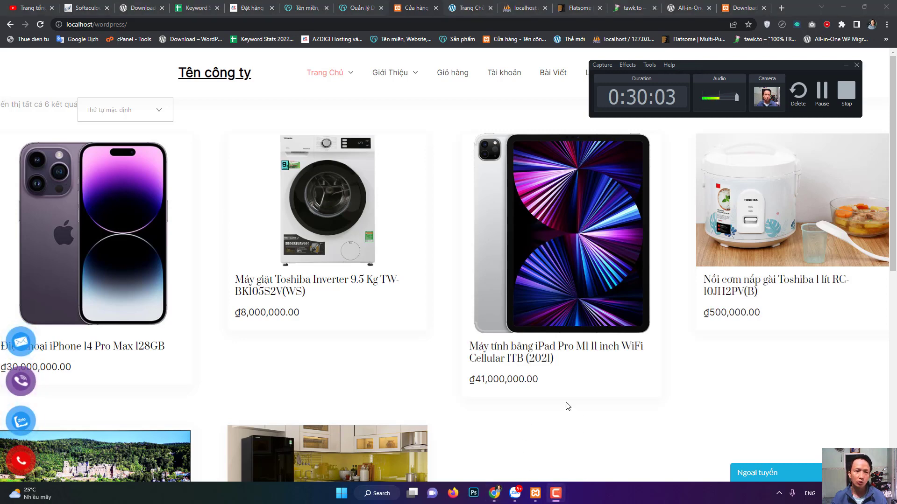
# - Bring up the XAMPP Control Panel over the sample store page and reposition its window to show the running modules
pyautogui.click(535, 497)
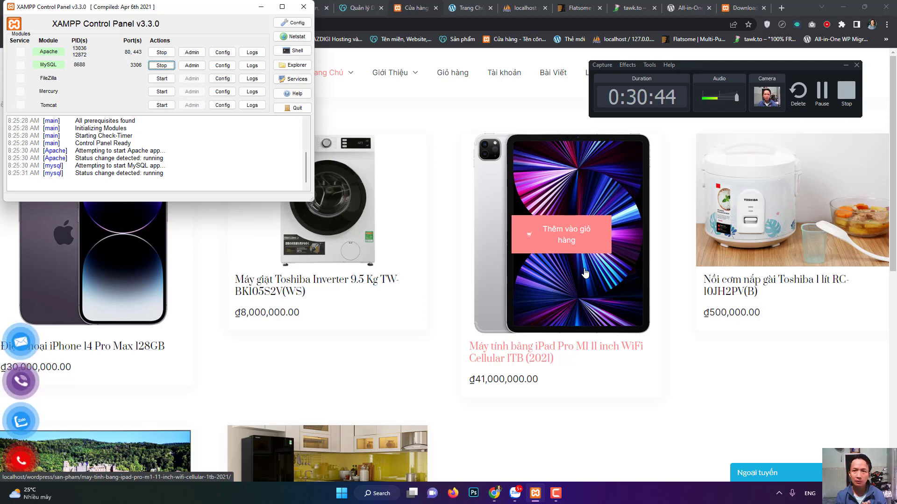
pyautogui.moveTo(189, 10); pyautogui.dragTo(194, 10)
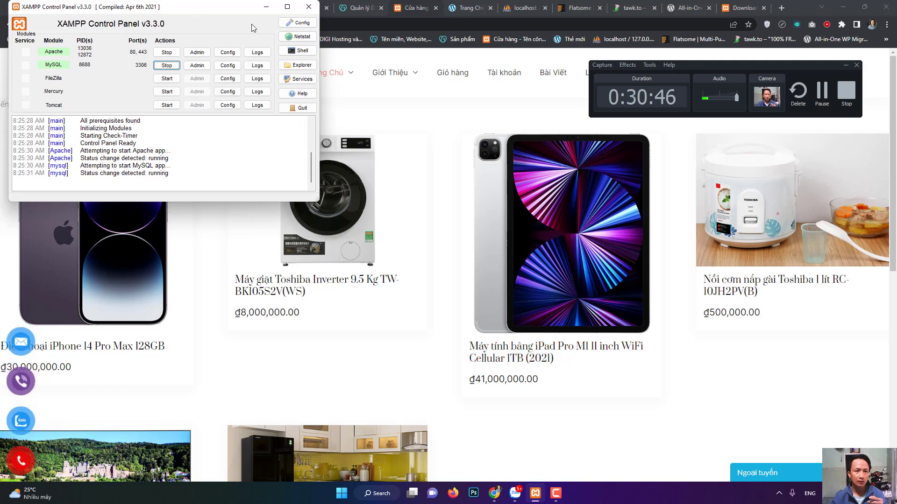
pyautogui.moveTo(253, 28); pyautogui.dragTo(438, 138)
# - Review the XAMPP downloads for Windows, Linux and OS X on the Apache Friends download page
pyautogui.click(743, 8)
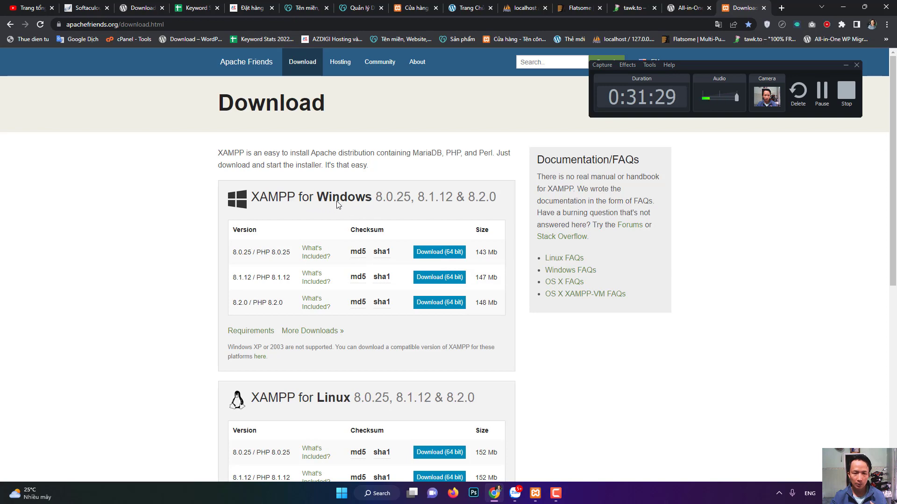
pyautogui.scroll(-2, 481, 317)
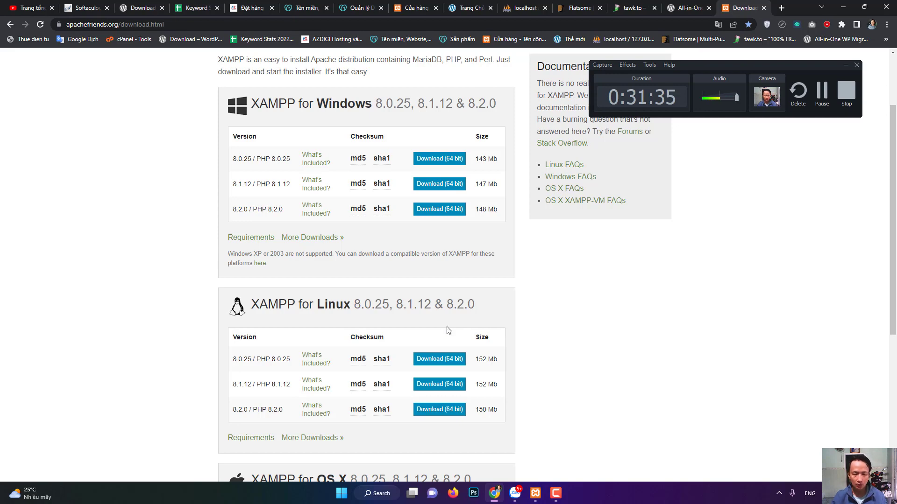
pyautogui.scroll(-3, 286, 312)
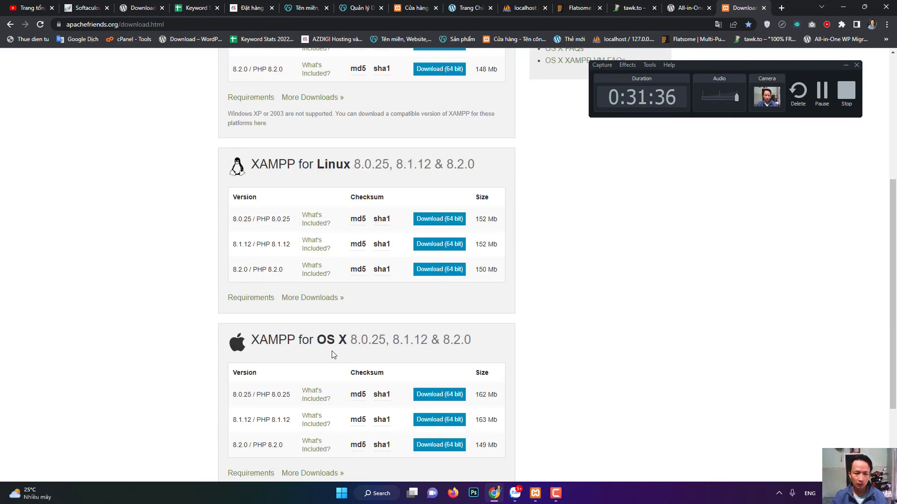
pyautogui.scroll(-1, 304, 355)
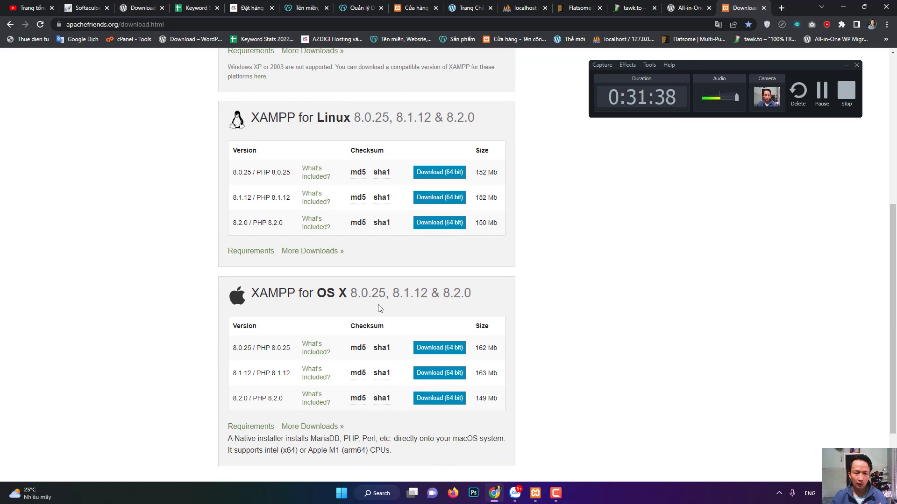
pyautogui.scroll(1, 295, 321)
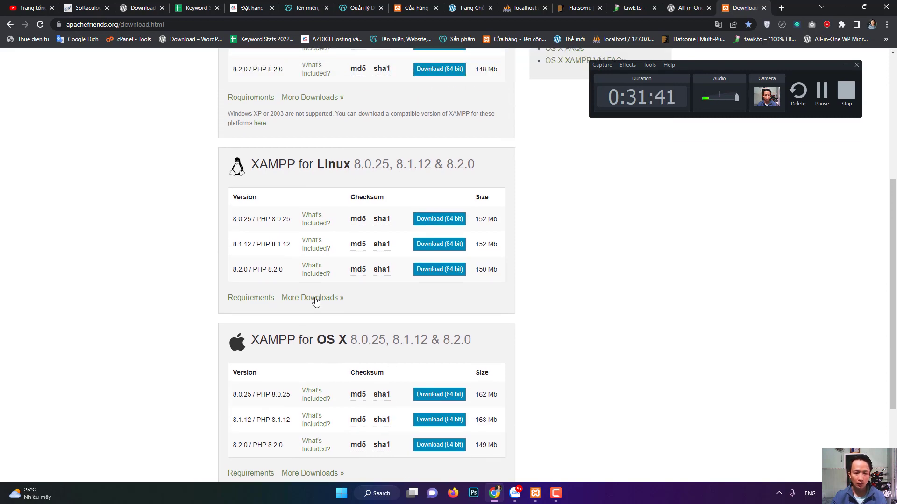
pyautogui.scroll(4, 287, 324)
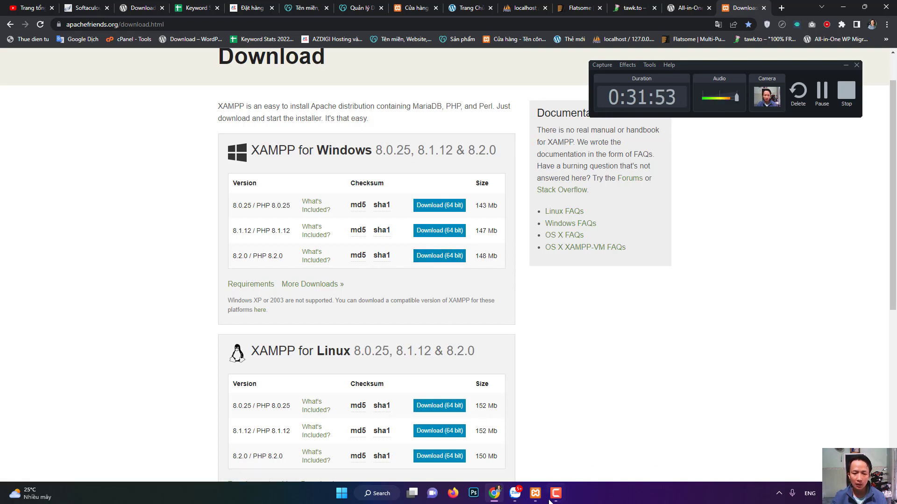
# - Show the XAMPP Control Panel's MySQL controls and go to the databases page of phpMyAdmin on localhost
pyautogui.click(536, 494)
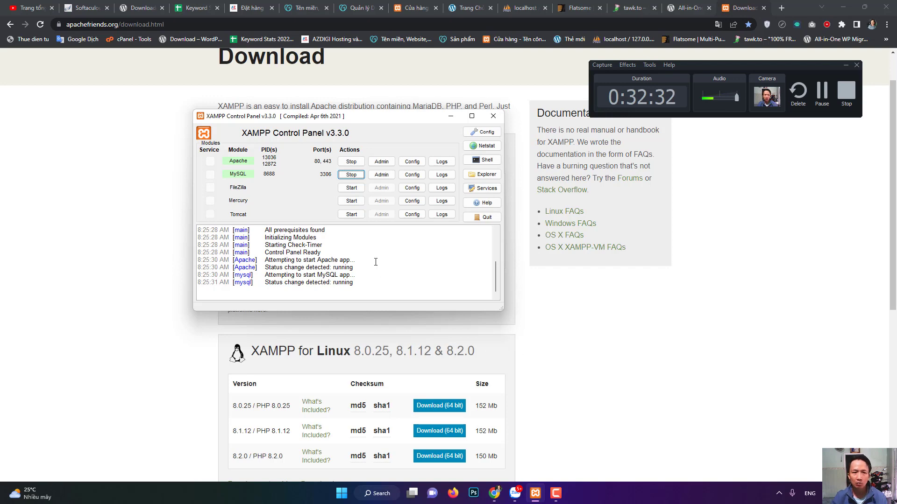
pyautogui.moveTo(355, 116); pyautogui.dragTo(403, 172)
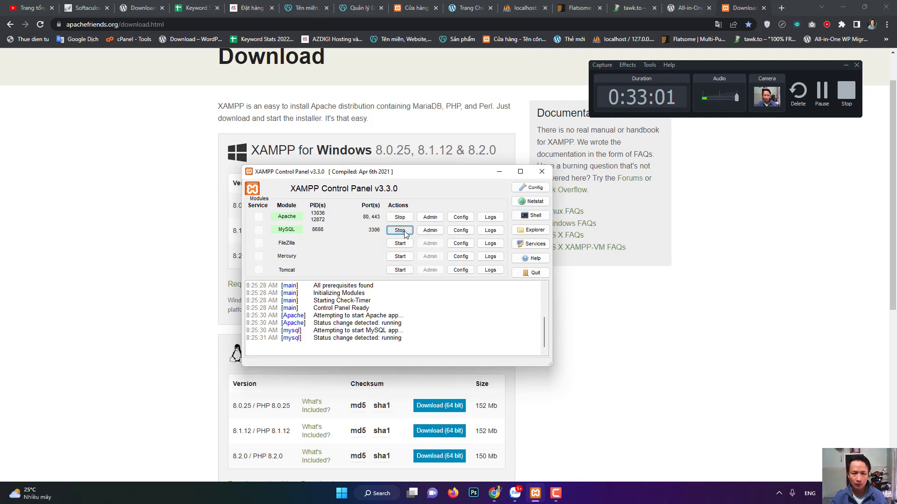
pyautogui.click(434, 234)
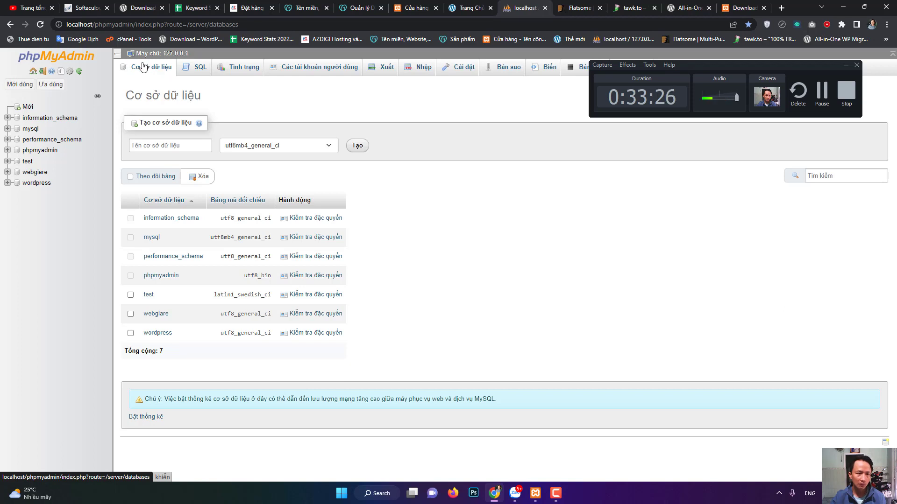
# - Fill in phpMyAdmin's new database form with the name wordpress and the collation utf8_general_ci, without creating the database
pyautogui.click(194, 145)
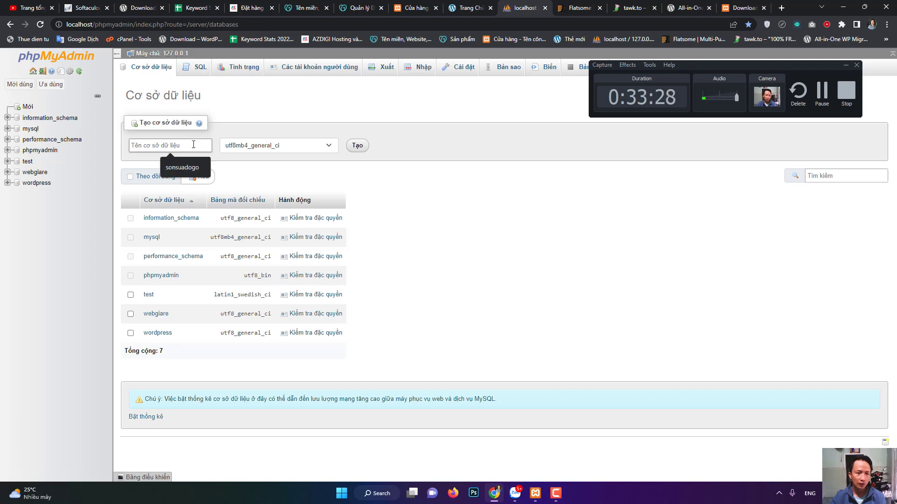
pyautogui.write('word')
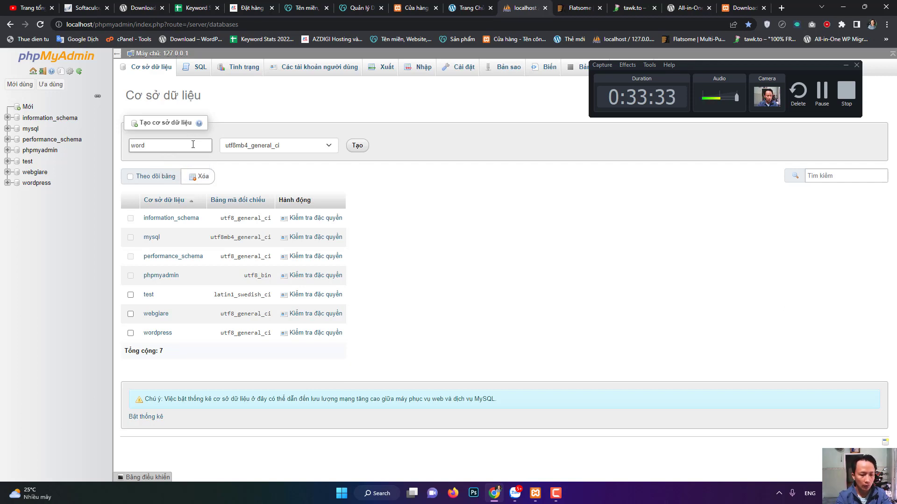
pyautogui.write('press')
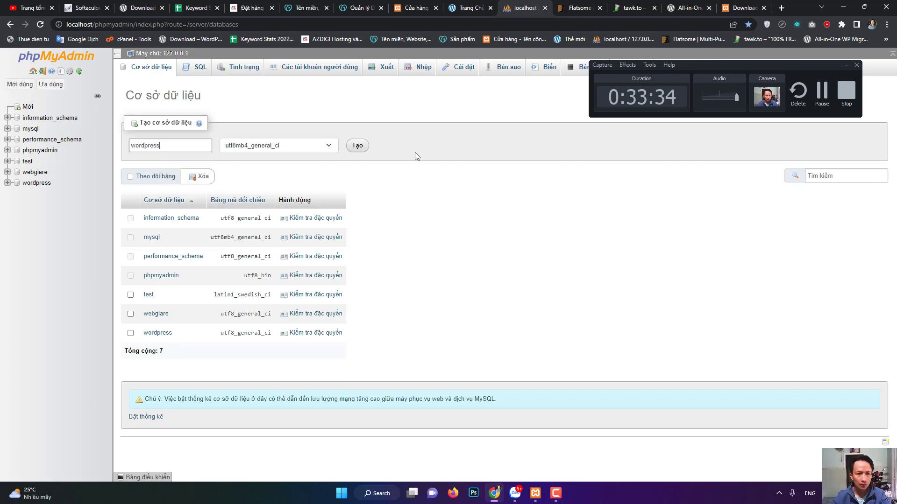
pyautogui.click(317, 147)
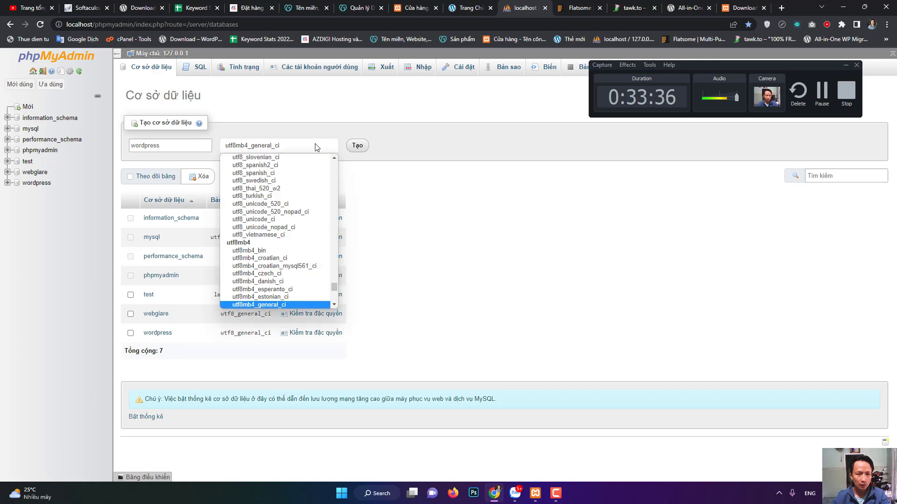
pyautogui.scroll(5, 281, 212)
pyautogui.scroll(4, 282, 213)
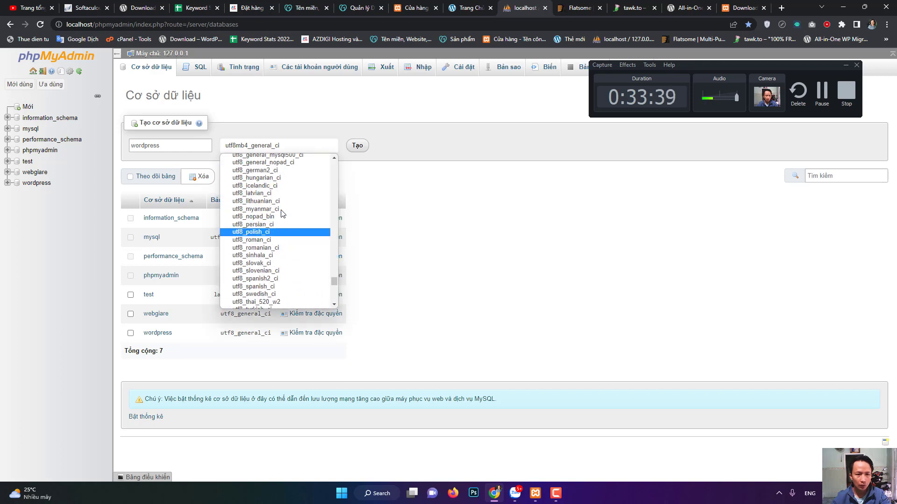
pyautogui.click(268, 221)
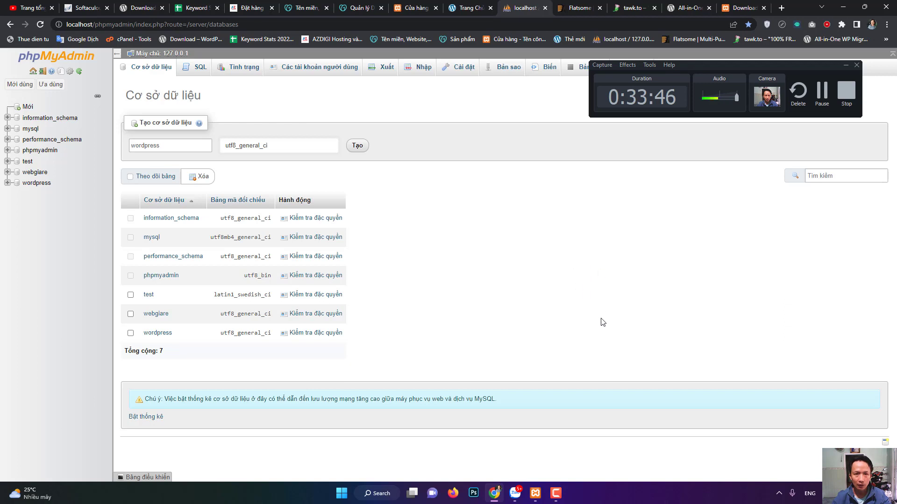
# - Visit the WordPress download page, and in File Explorer select all files inside Downloads\wordpress-6.1-vi\wordpress
pyautogui.click(139, 8)
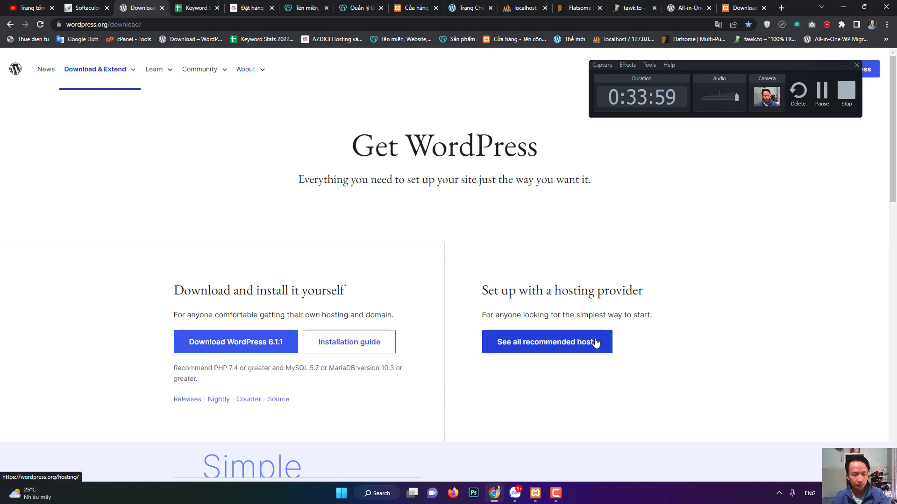
pyautogui.press('super+e')
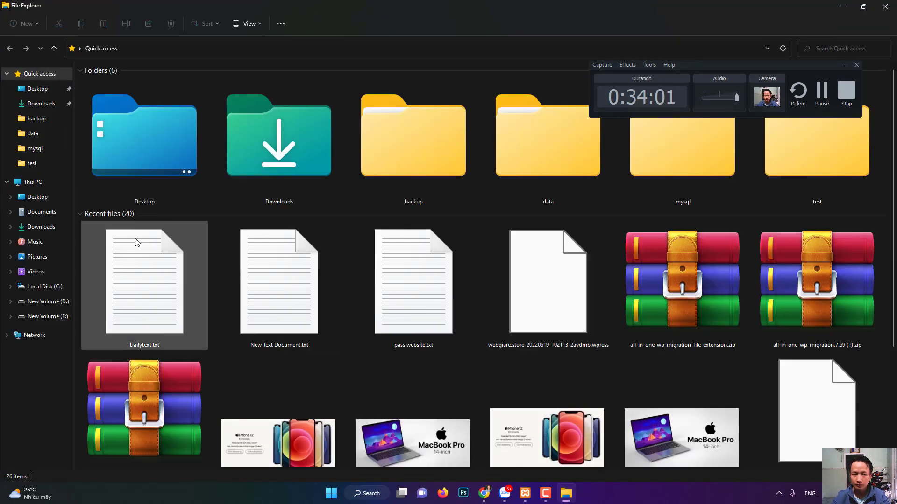
pyautogui.click(50, 231)
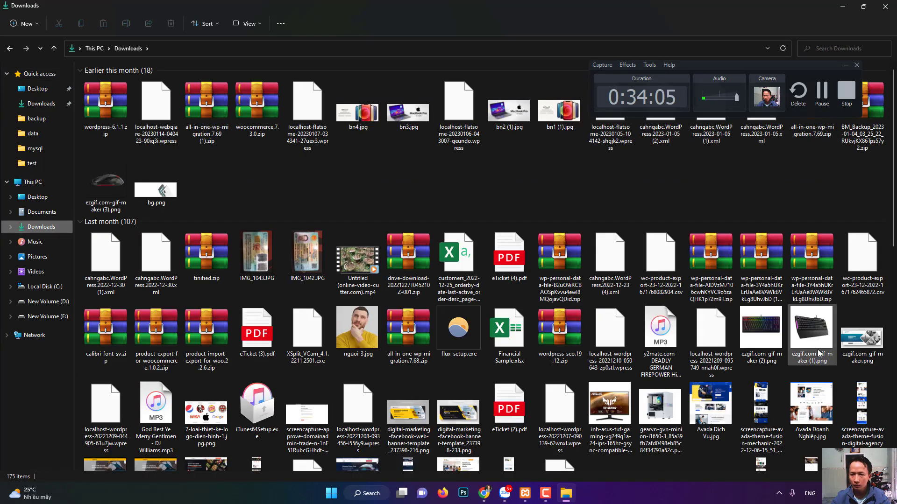
pyautogui.scroll(-15, 819, 354)
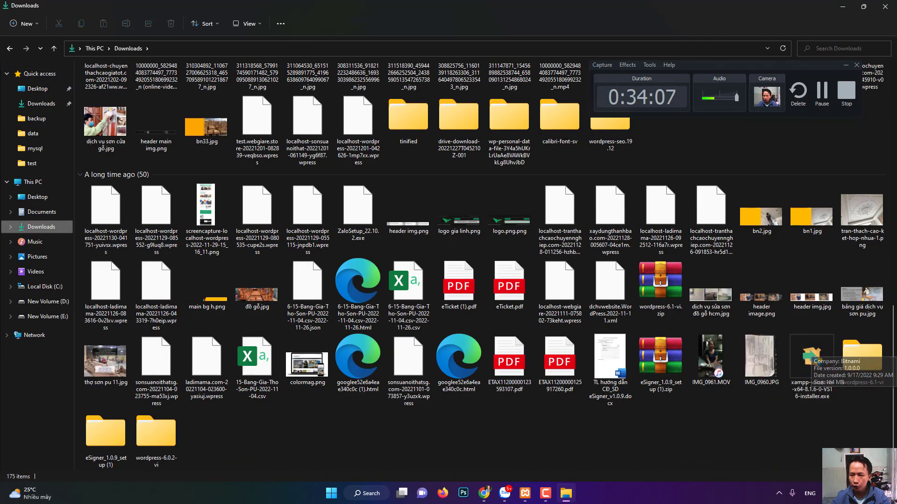
pyautogui.click(860, 387)
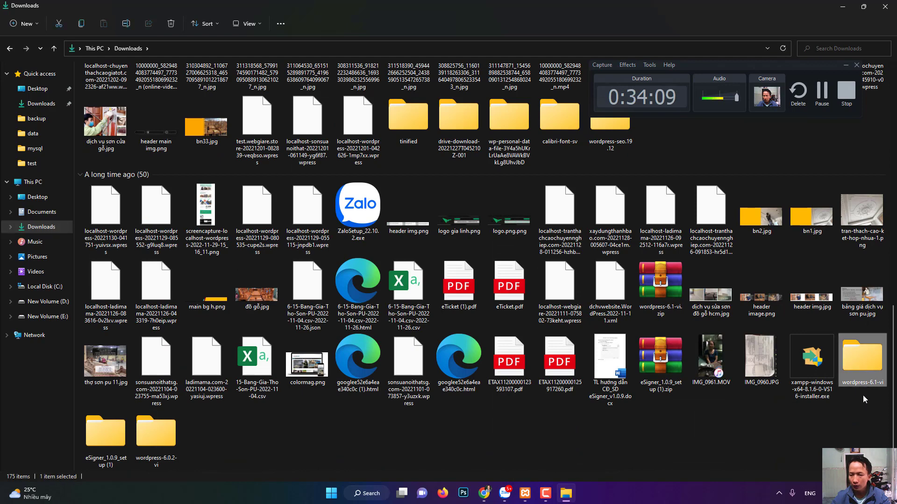
pyautogui.doubleClick(871, 362)
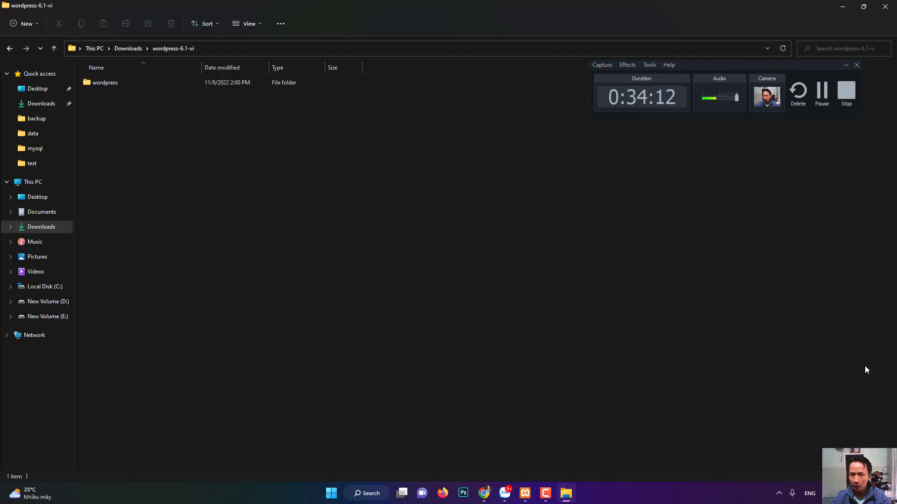
pyautogui.doubleClick(113, 86)
pyautogui.moveTo(203, 402); pyautogui.dragTo(102, 60)
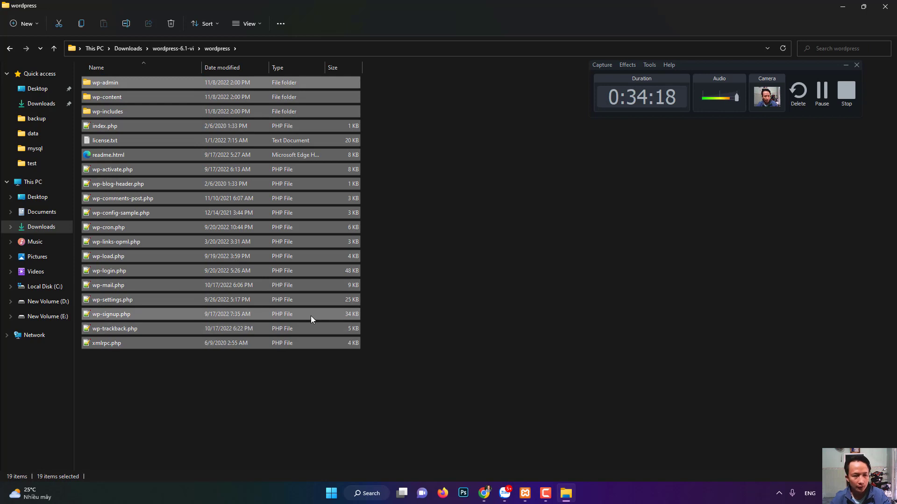
# - Show the WordPress files in C:\xampp\htdocs\wordpress and return to the WordPress download page in Chrome
pyautogui.moveTo(310, 315); pyautogui.dragTo(56, 292)
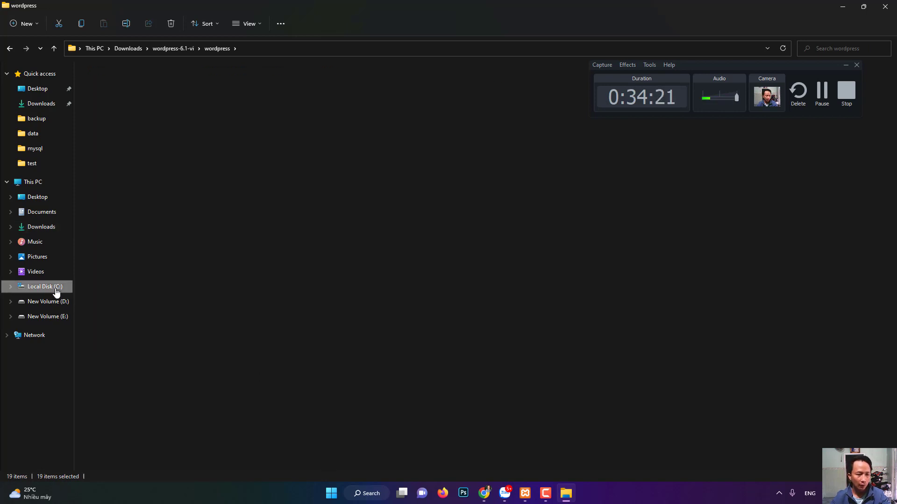
pyautogui.click(56, 293)
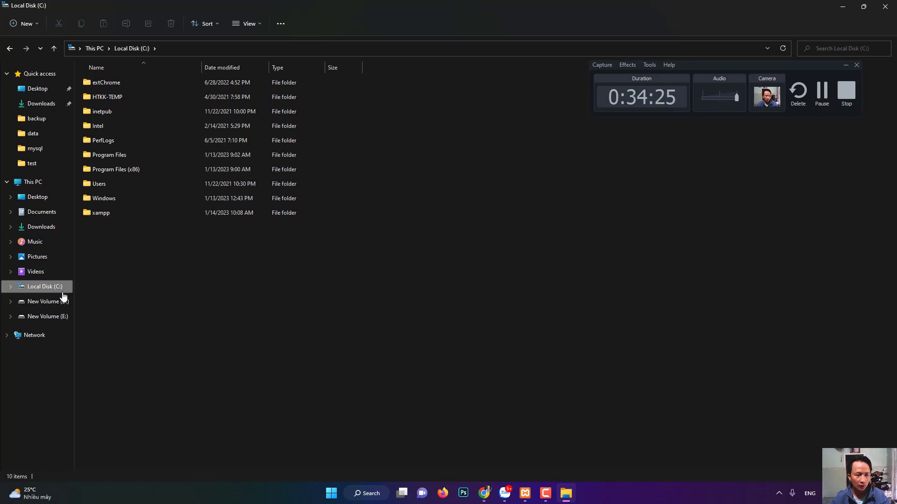
pyautogui.doubleClick(102, 214)
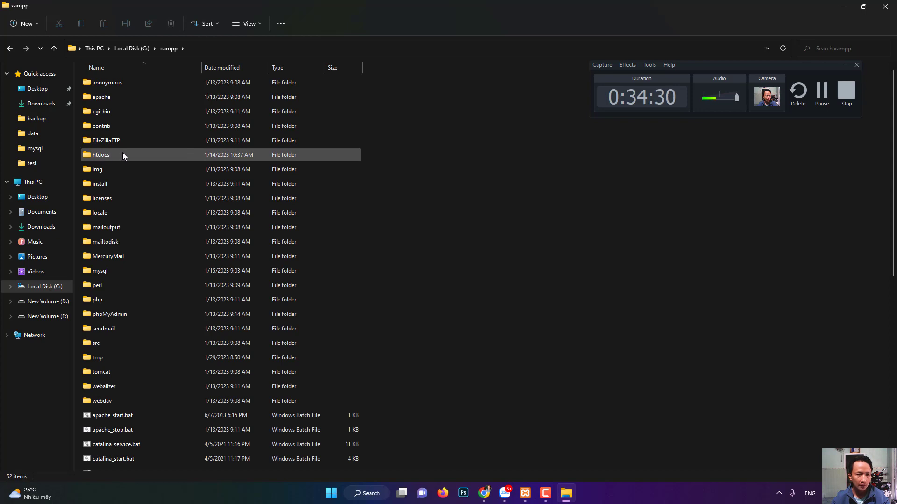
pyautogui.doubleClick(122, 154)
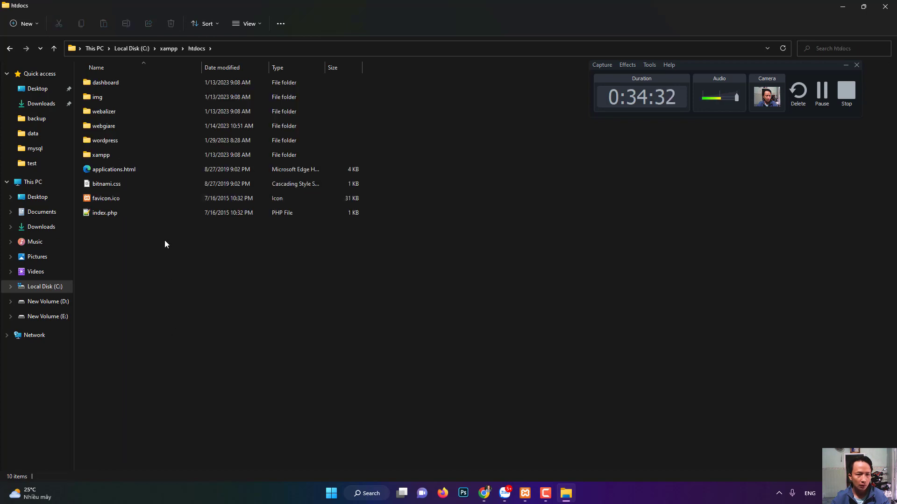
pyautogui.click(105, 141)
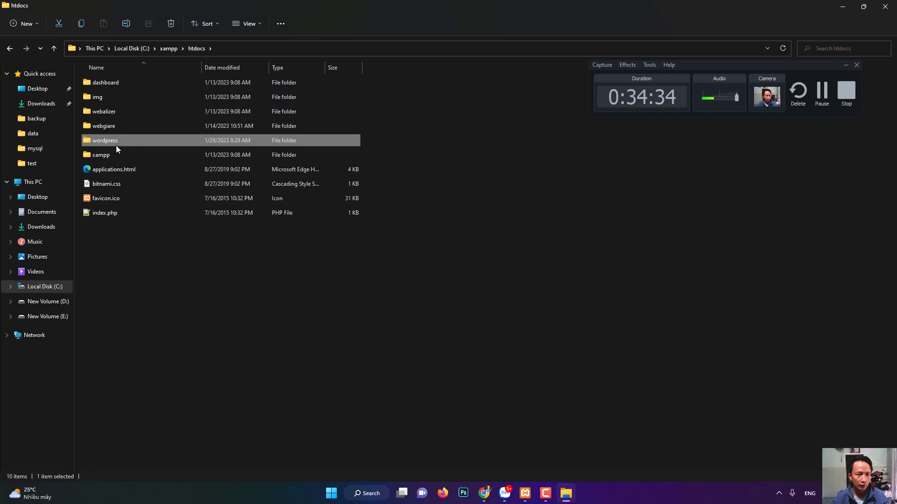
pyautogui.doubleClick(124, 141)
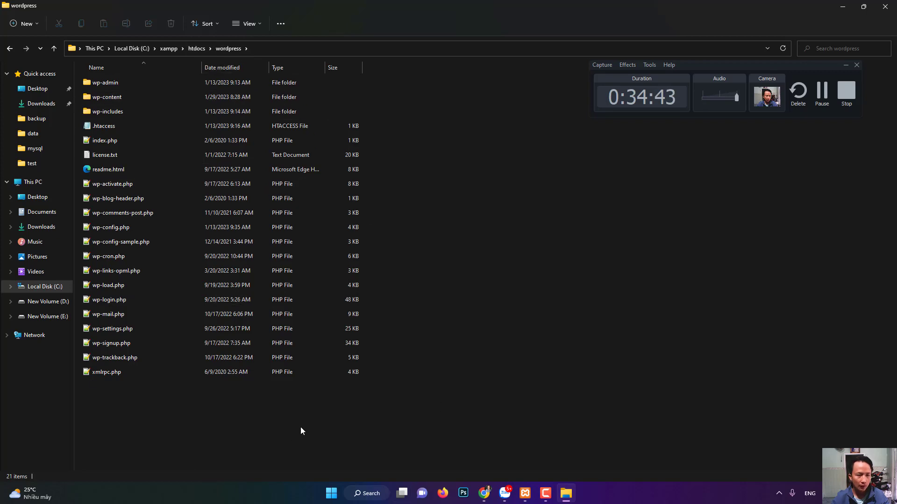
pyautogui.click(483, 493)
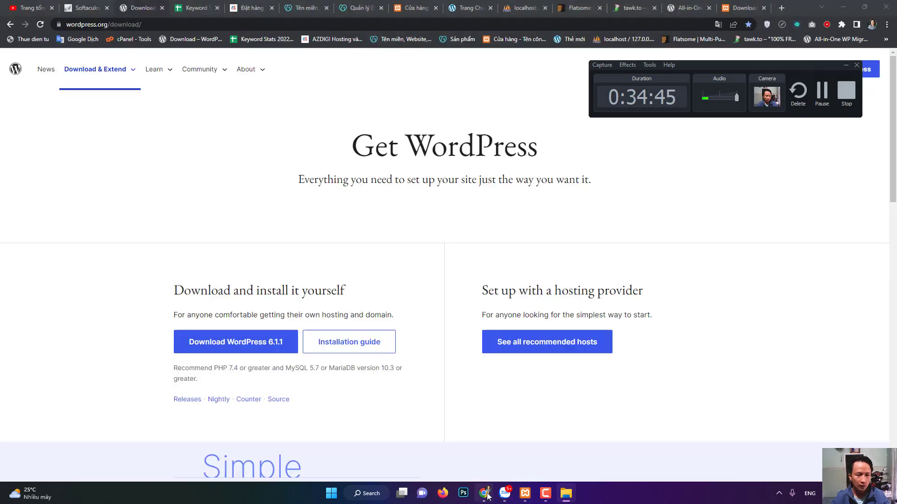
# - Show the local shop site in Chrome and highlight the localhost part of its address localhost/wordpress/
pyautogui.click(412, 8)
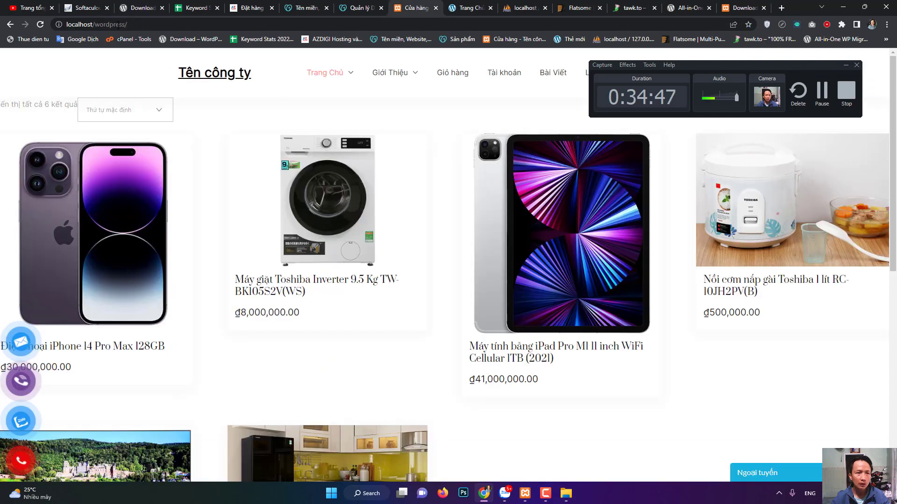
pyautogui.click(96, 24)
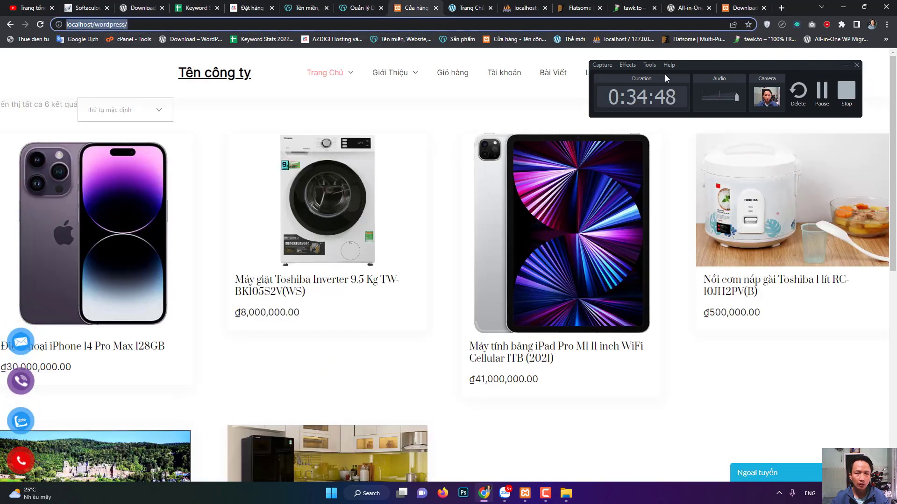
pyautogui.click(176, 59)
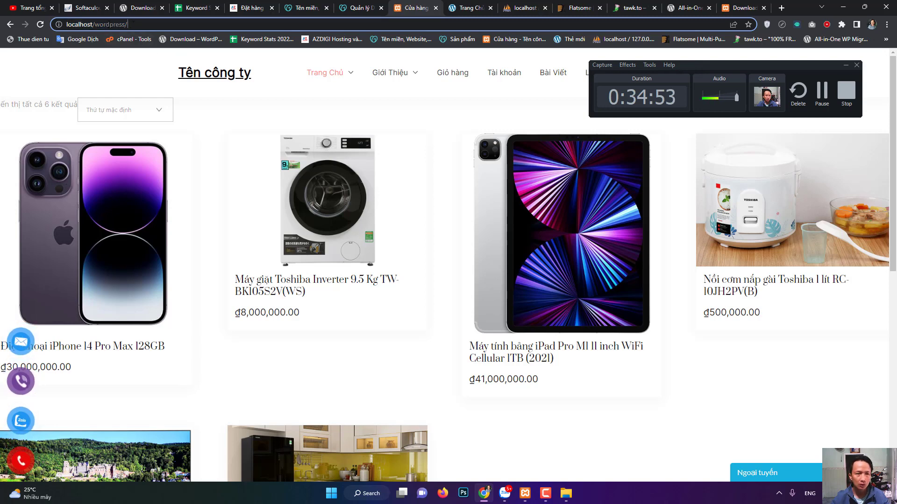
pyautogui.doubleClick(79, 24)
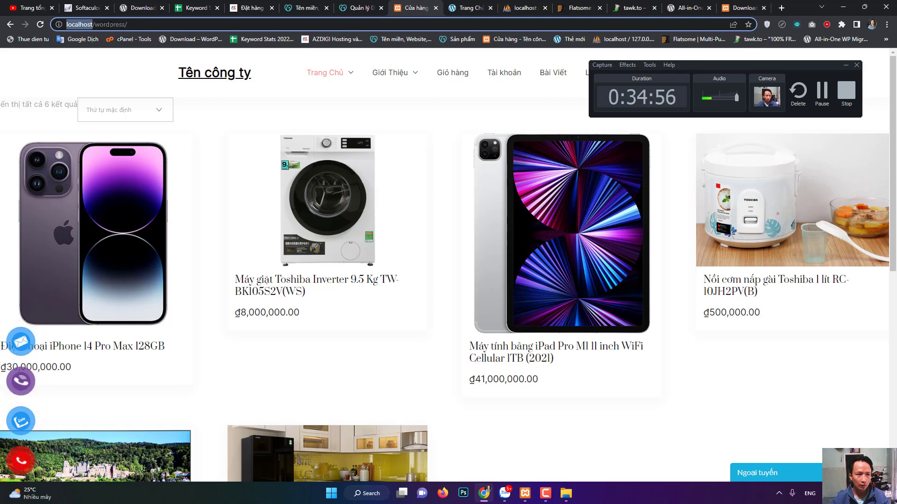
pyautogui.click(128, 25)
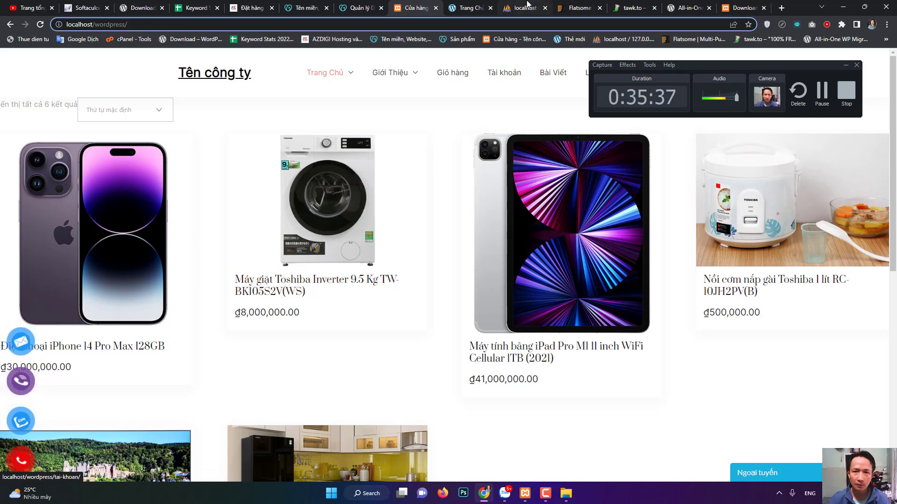
# - Return to phpMyAdmin's databases page and highlight the name wordpress in the new database form
pyautogui.hotkey('ctrl', 'Tab')
pyautogui.hotkey('ctrl', 'Tab')
pyautogui.moveTo(166, 145); pyautogui.dragTo(114, 144)
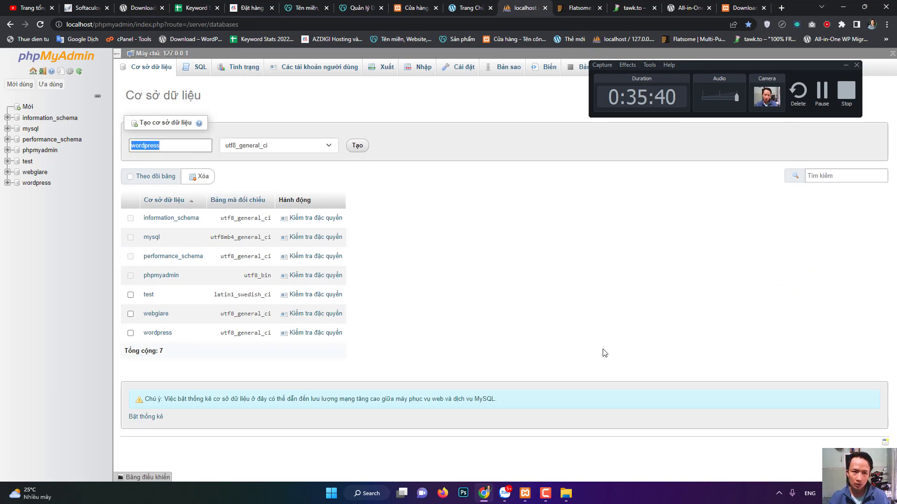
# - Enter root in the address bar of a new browser tab without running a search
pyautogui.click(782, 8)
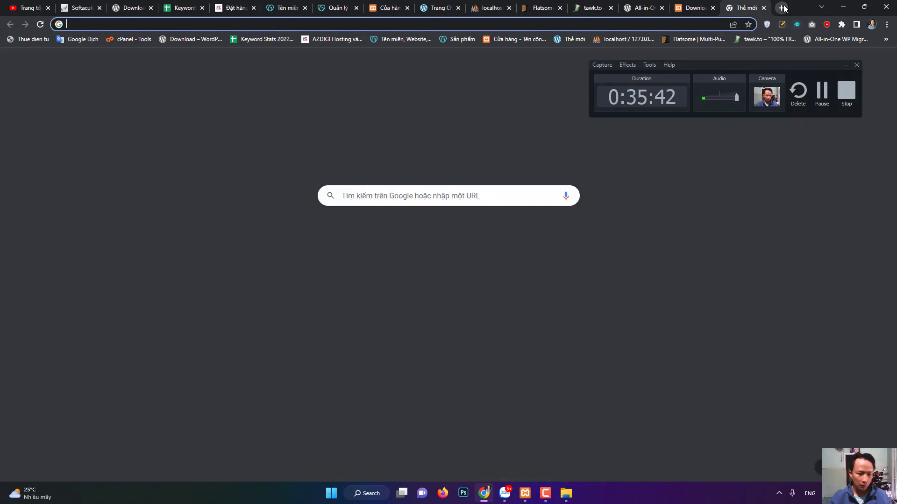
pyautogui.write('root')
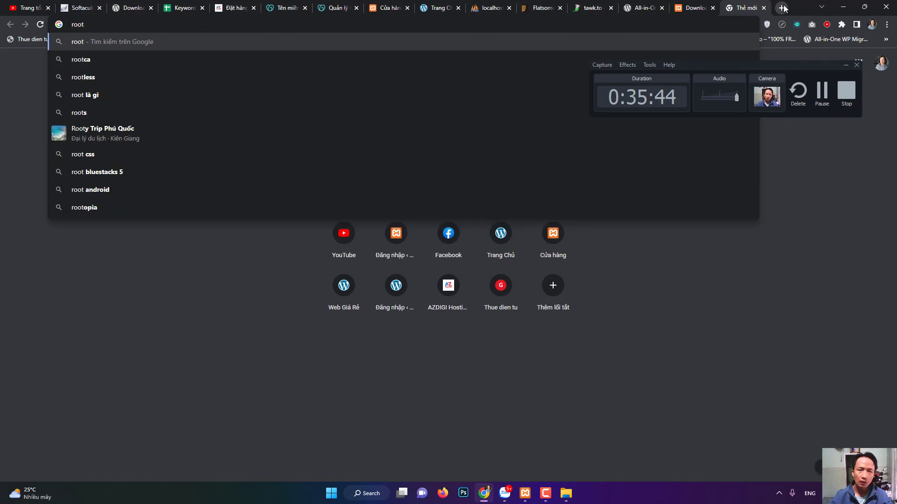
pyautogui.click(797, 277)
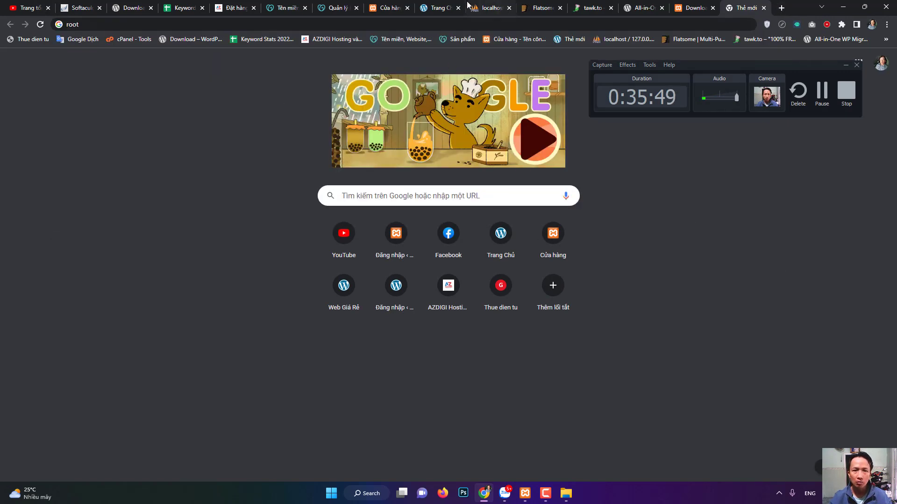
# - Pass through the AZDIGI domain selection and domain management pages and go back to the local shop site
pyautogui.click(132, 7)
pyautogui.click(239, 7)
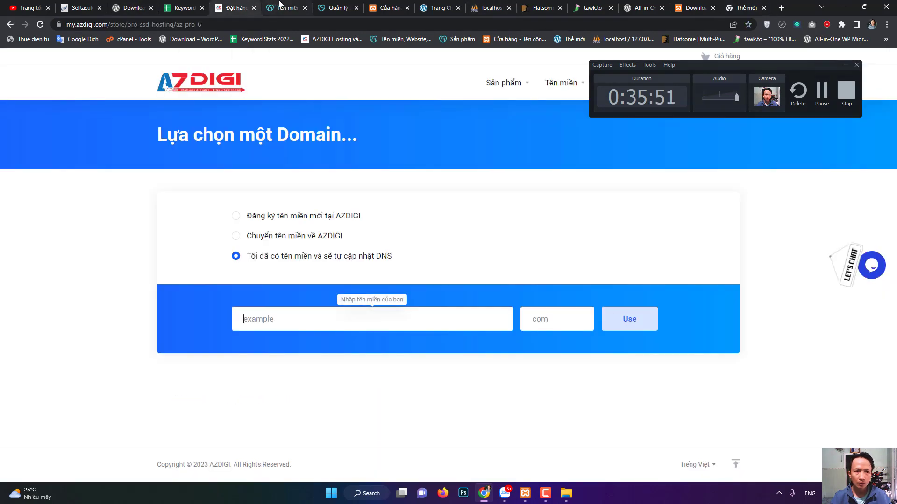
pyautogui.click(286, 7)
pyautogui.click(387, 7)
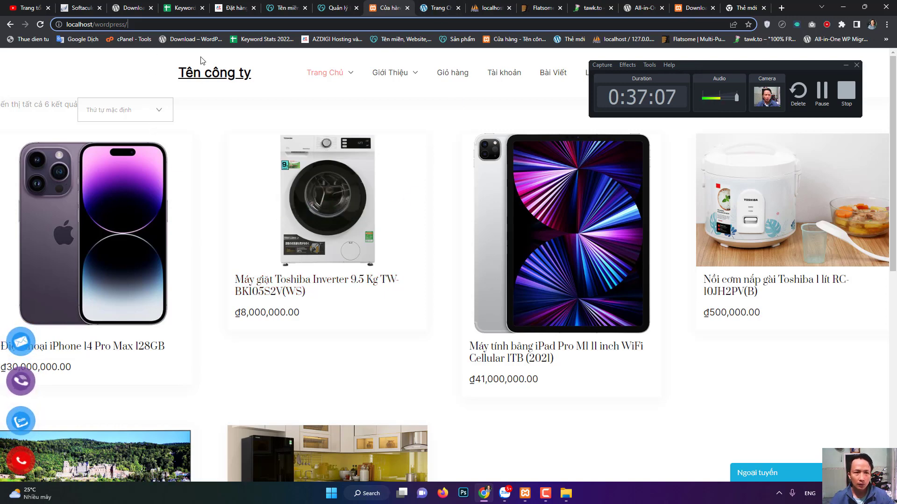
# - Extend the local site's address to localhost/wordpress/wp-admin/ and load the WordPress login page
pyautogui.write('wp')
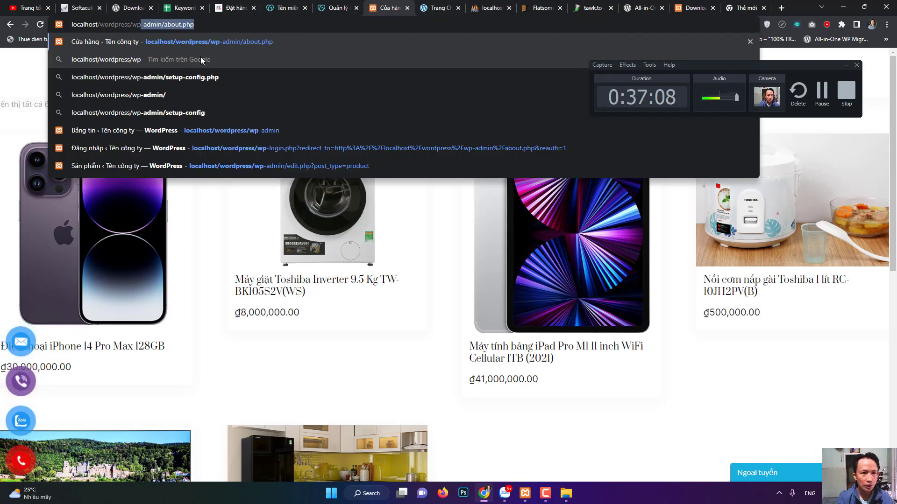
pyautogui.write('-admin/about.')
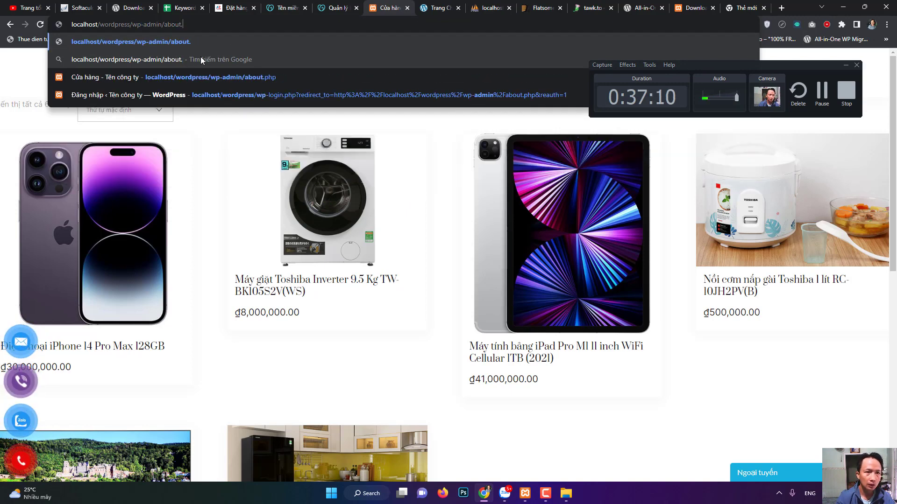
pyautogui.press('BackSpace')
pyautogui.press('BackSpace')
pyautogui.press('BackSpace')
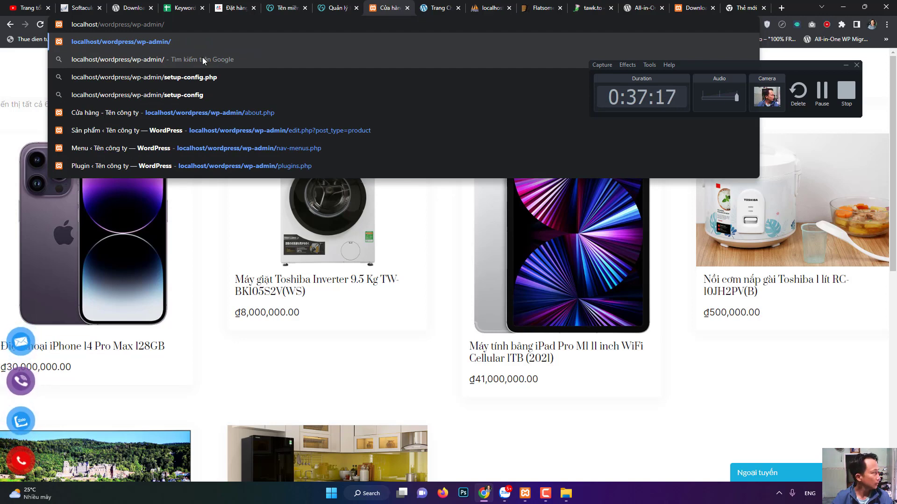
pyautogui.click(845, 65)
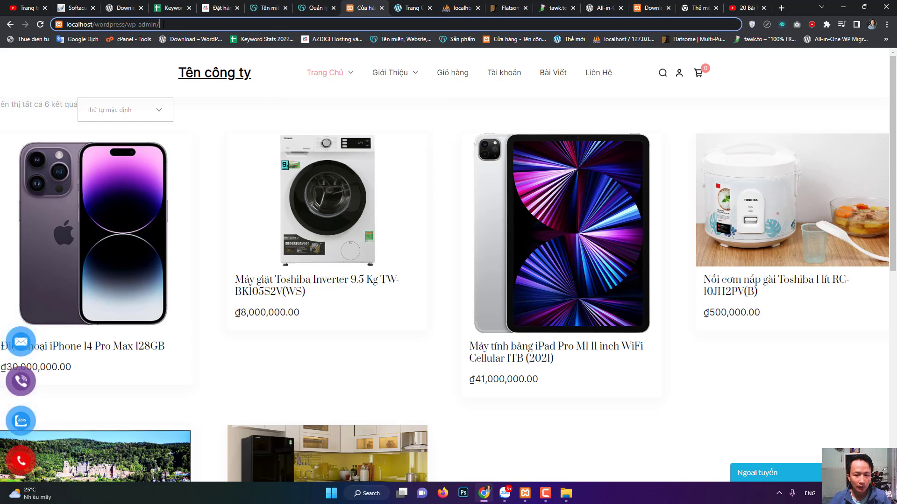
pyautogui.click(545, 493)
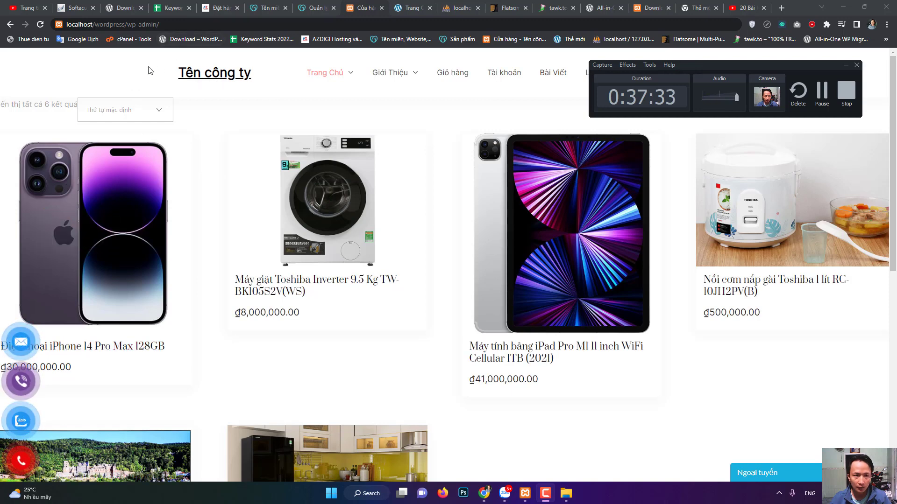
pyautogui.click(179, 26)
pyautogui.press('Return')
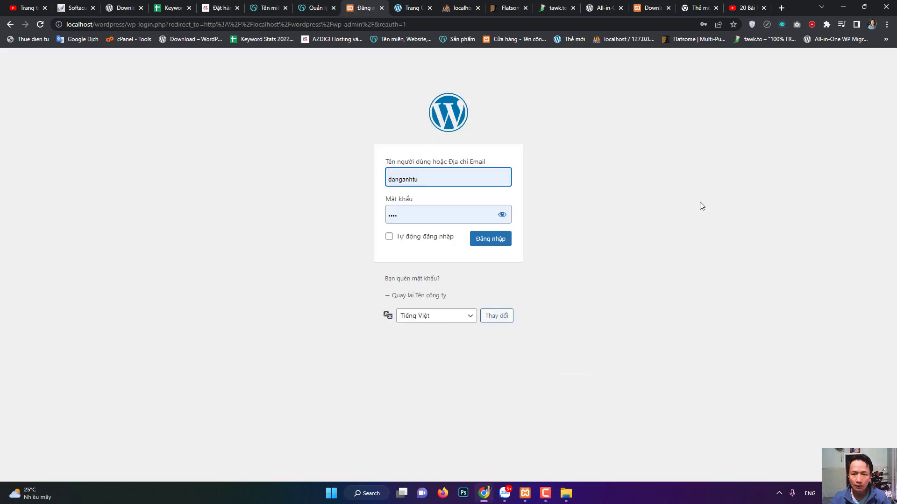
# - Log in to the WordPress dashboard with the prefilled credentials and the Tự động đăng nhập option enabled
pyautogui.click(546, 493)
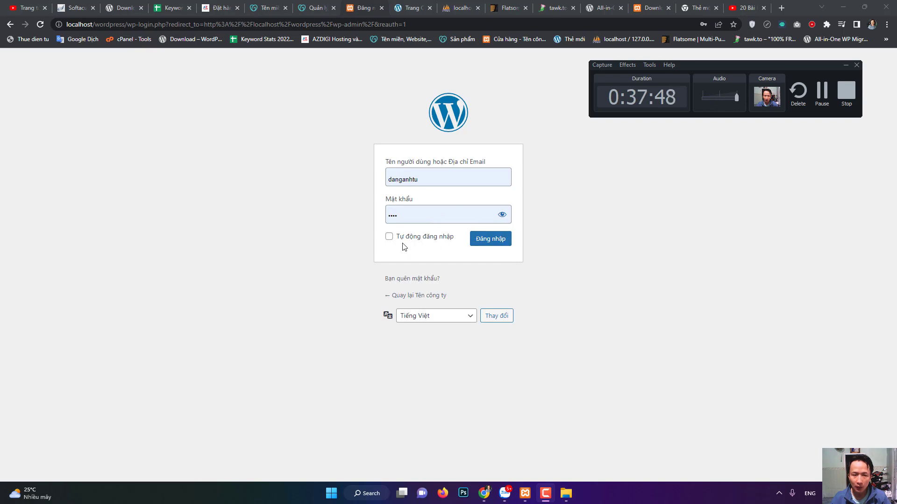
pyautogui.click(389, 239)
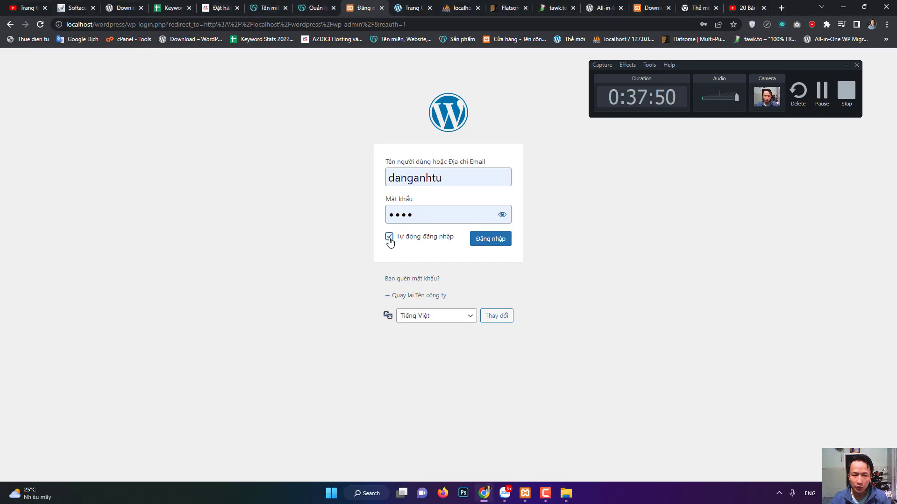
pyautogui.click(491, 242)
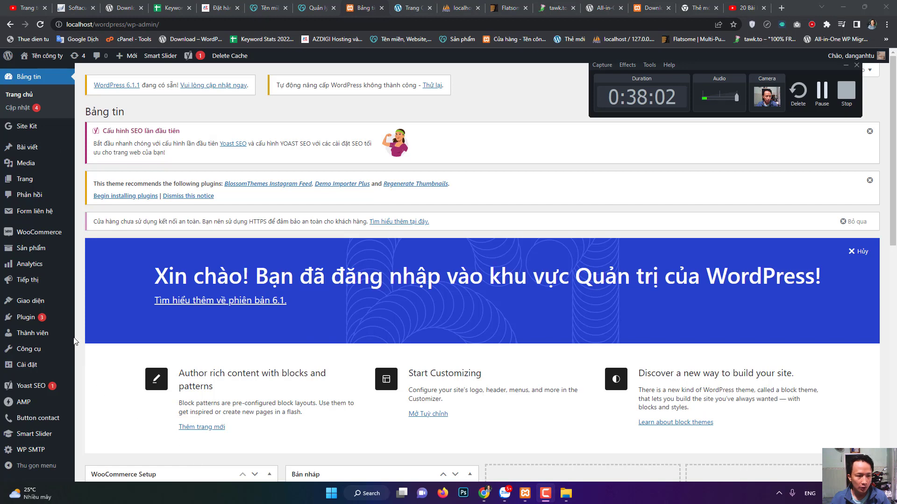
# - Review the list of installed plugins in the WordPress dashboard, from AMP down to Yoast SEO
pyautogui.click(33, 320)
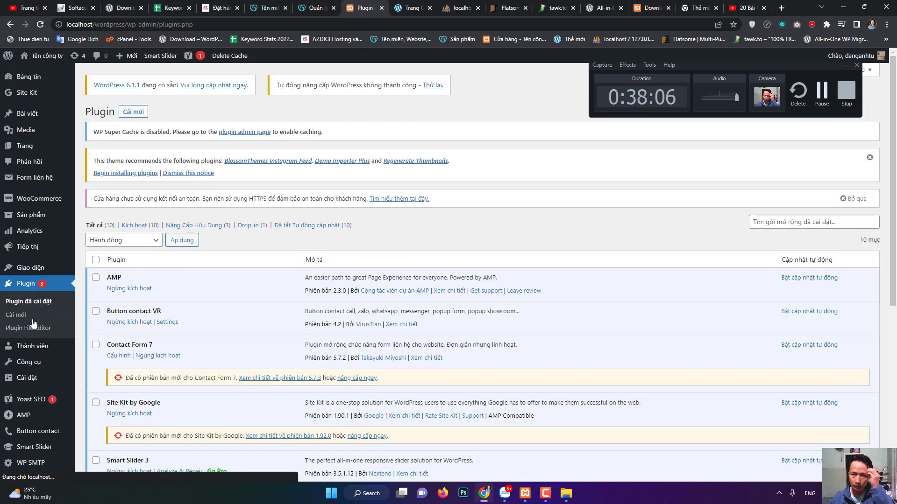
pyautogui.scroll(-1, 206, 295)
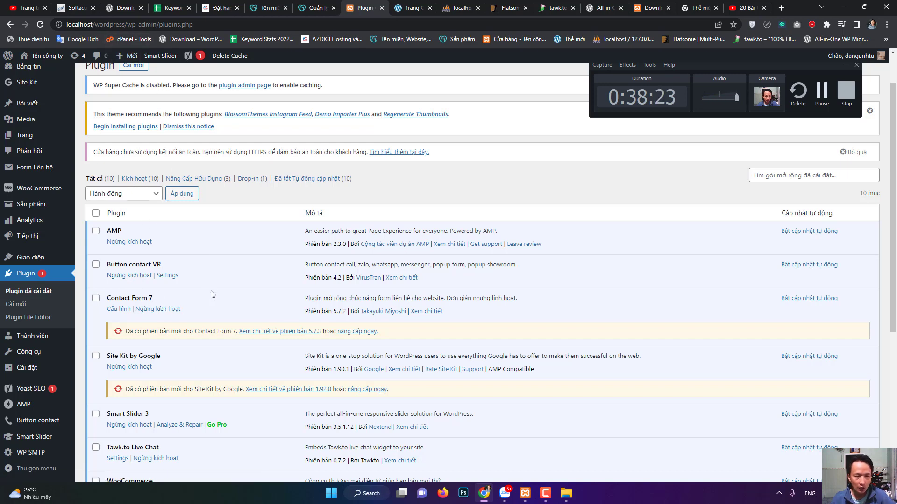
pyautogui.scroll(-2, 209, 304)
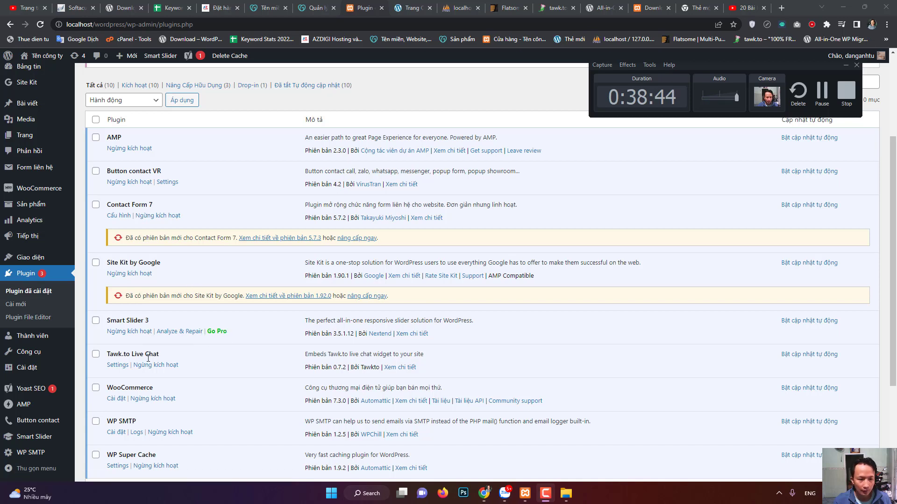
pyautogui.scroll(-1, 148, 348)
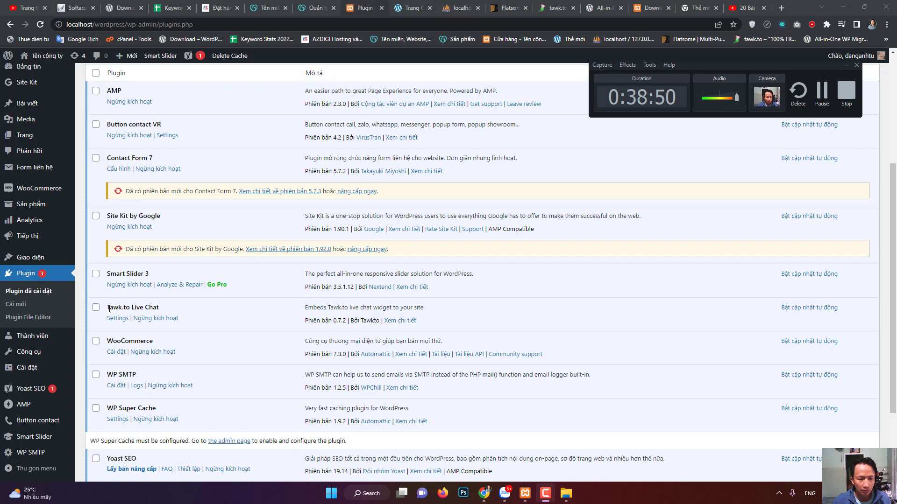
pyautogui.scroll(-2, 140, 310)
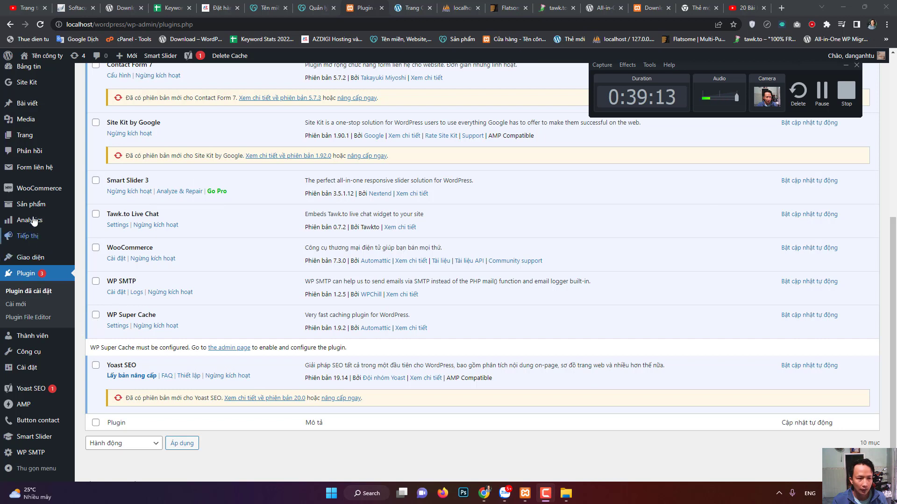
# - Go to the Tất cả sản phẩm list of the WooCommerce shop
pyautogui.moveTo(32, 211)
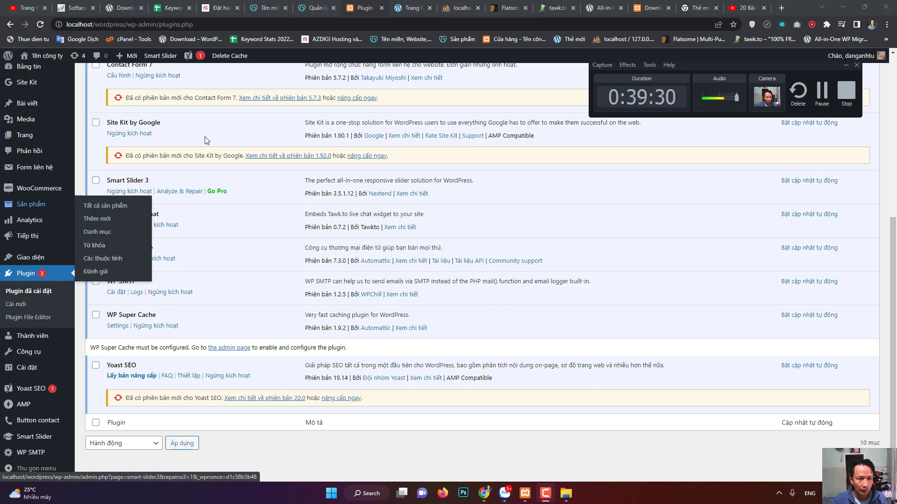
pyautogui.moveTo(130, 62)
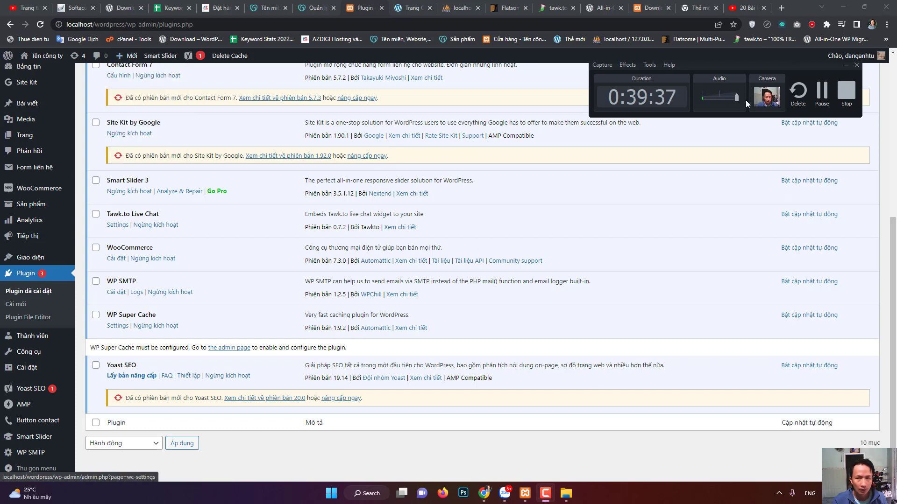
pyautogui.click(668, 196)
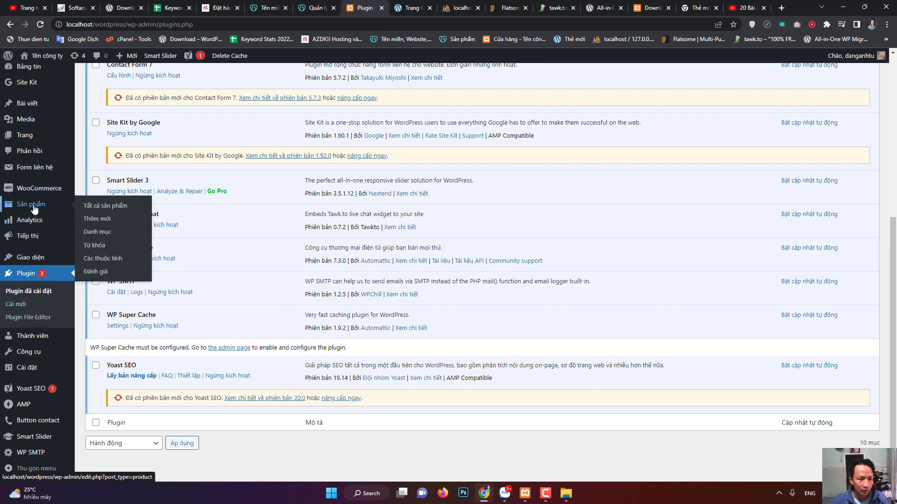
pyautogui.click(110, 207)
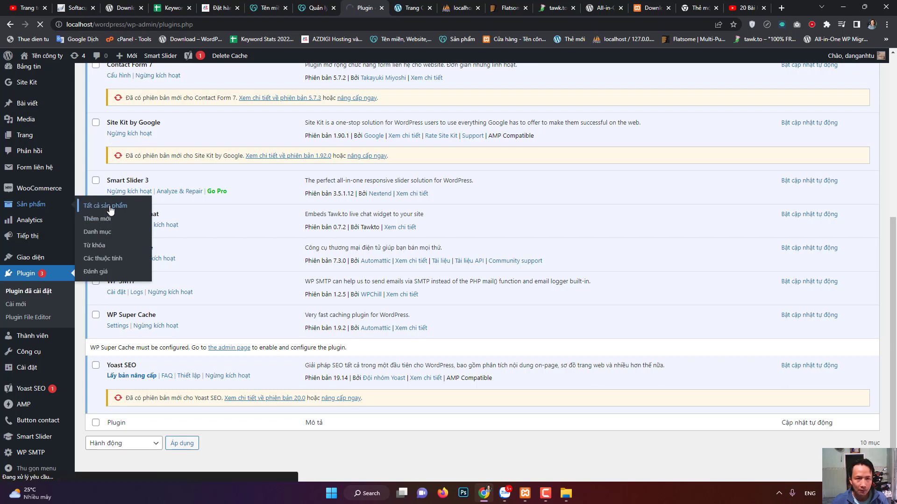
pyautogui.click(545, 493)
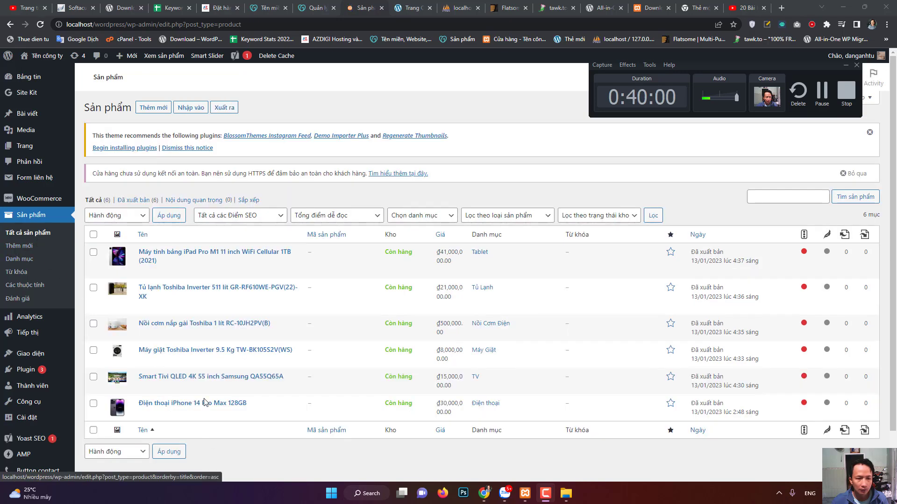
# - Check the iPad Pro M1 product's SEO indicator in the product list and open the form for adding a new product
pyautogui.scroll(-1, 205, 243)
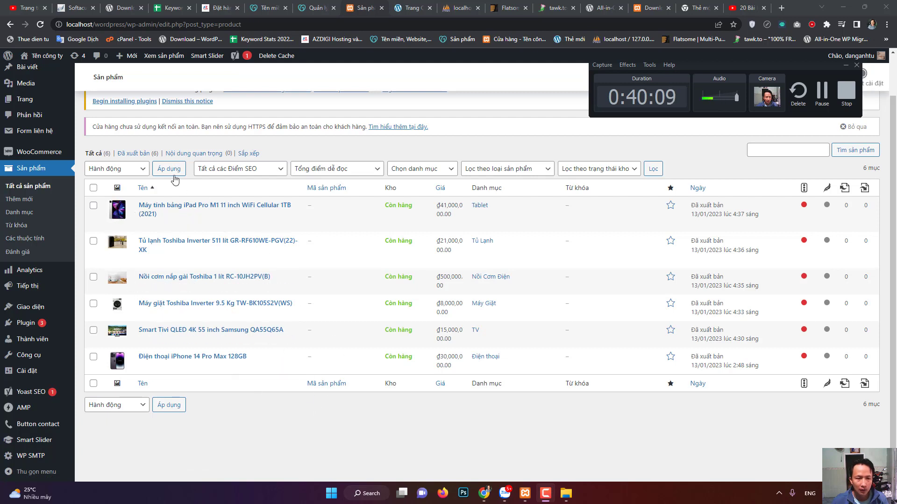
pyautogui.scroll(1, 154, 229)
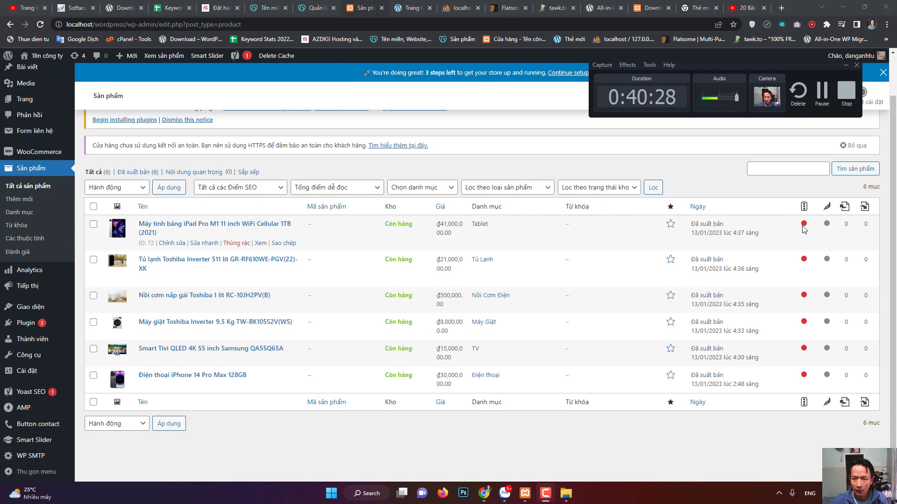
pyautogui.moveTo(805, 227)
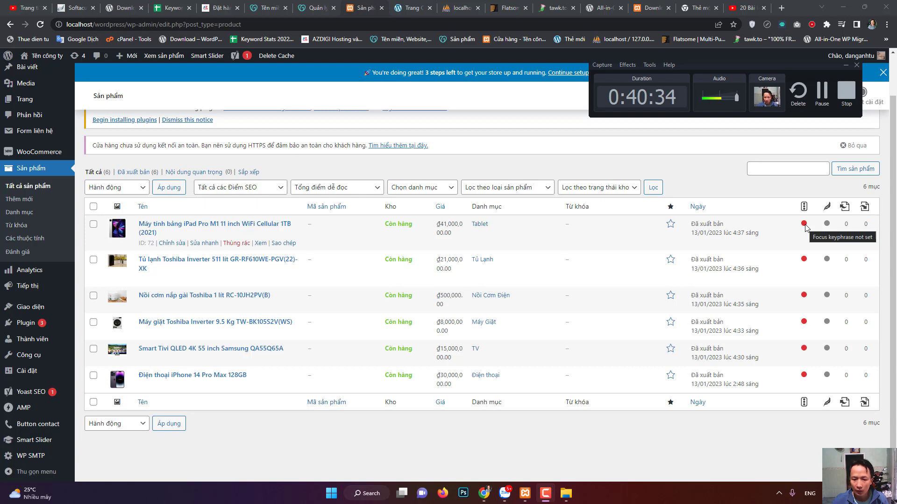
pyautogui.scroll(1, 168, 355)
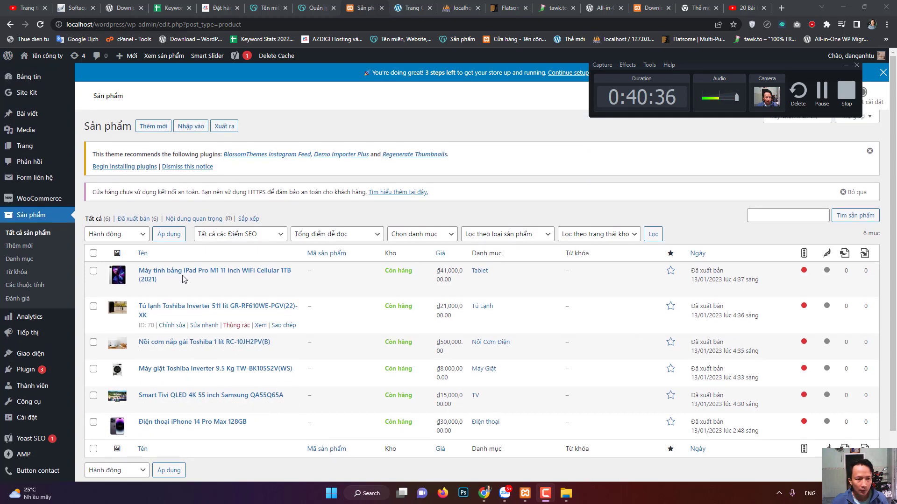
pyautogui.click(163, 131)
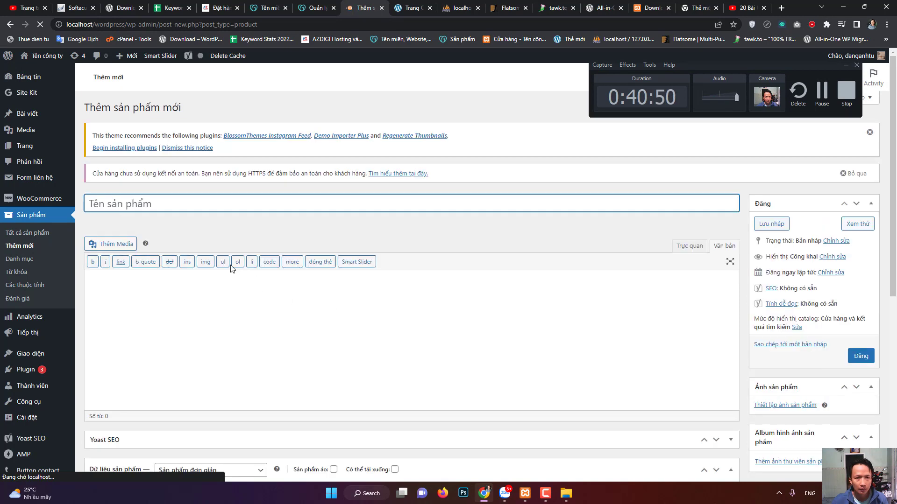
# - Examine the new product form's name, description, regular and sale price, and short description fields
pyautogui.scroll(-2, 224, 211)
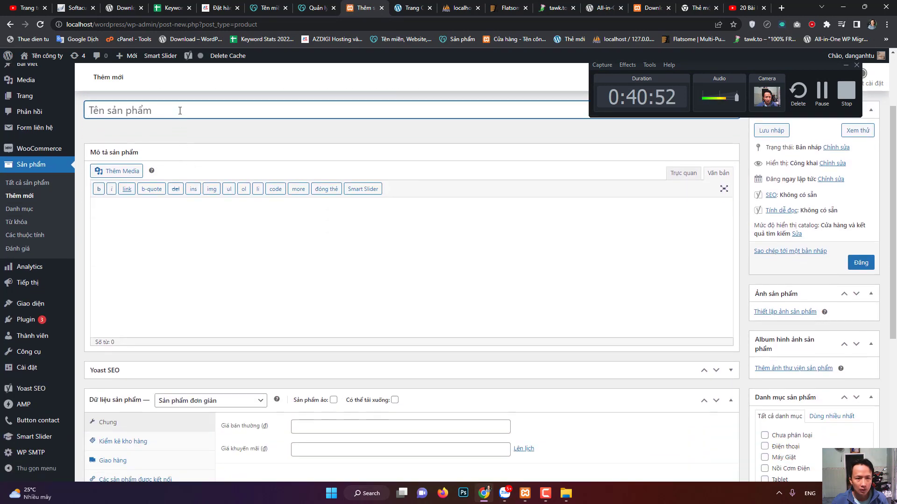
pyautogui.click(262, 270)
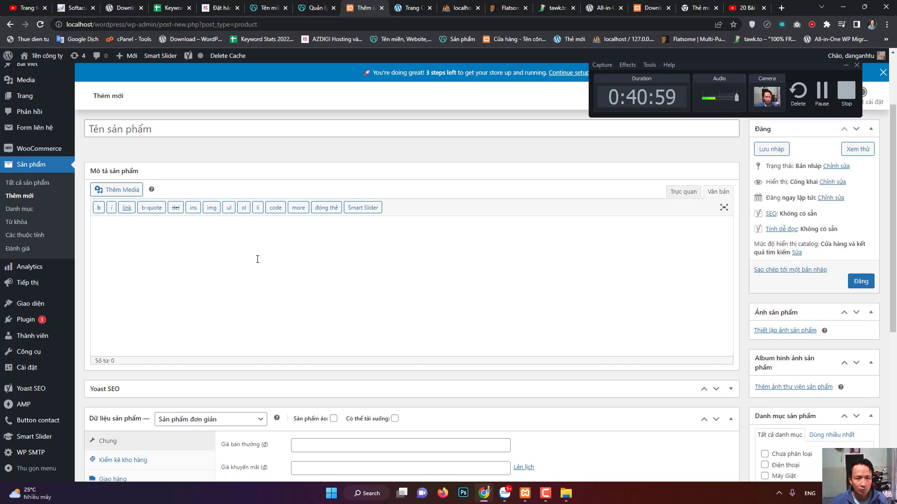
pyautogui.scroll(-3, 257, 260)
pyautogui.click(325, 305)
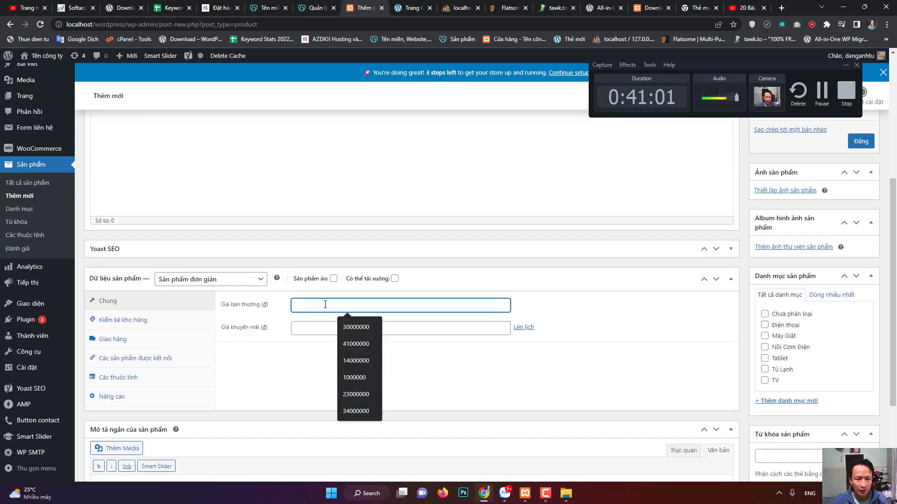
pyautogui.scroll(-3, 248, 298)
pyautogui.click(254, 382)
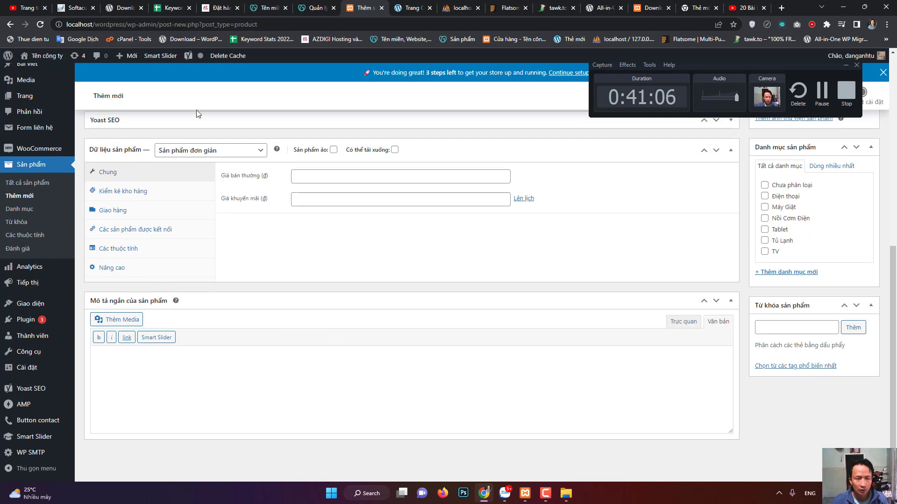
pyautogui.scroll(7, 513, 401)
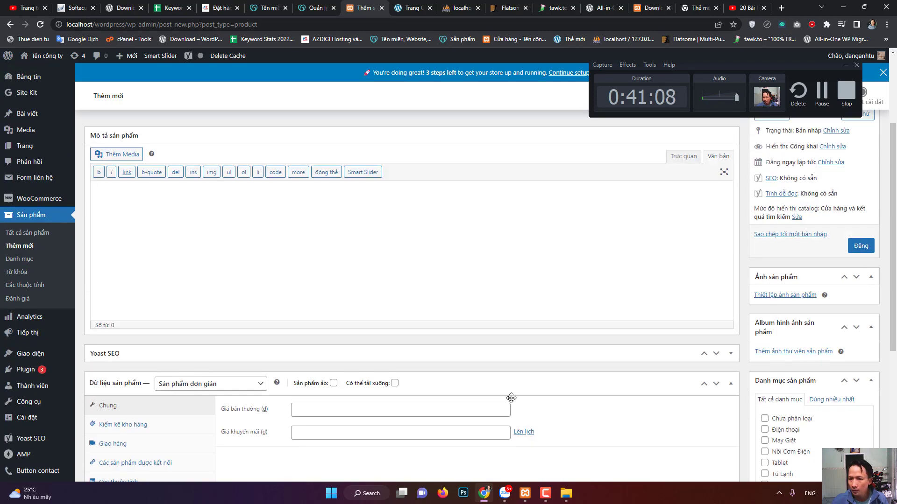
# - Examine the product image, gallery, Danh mục sản phẩm and Từ khóa sản phẩm sections of the new product form
pyautogui.scroll(-1, 822, 357)
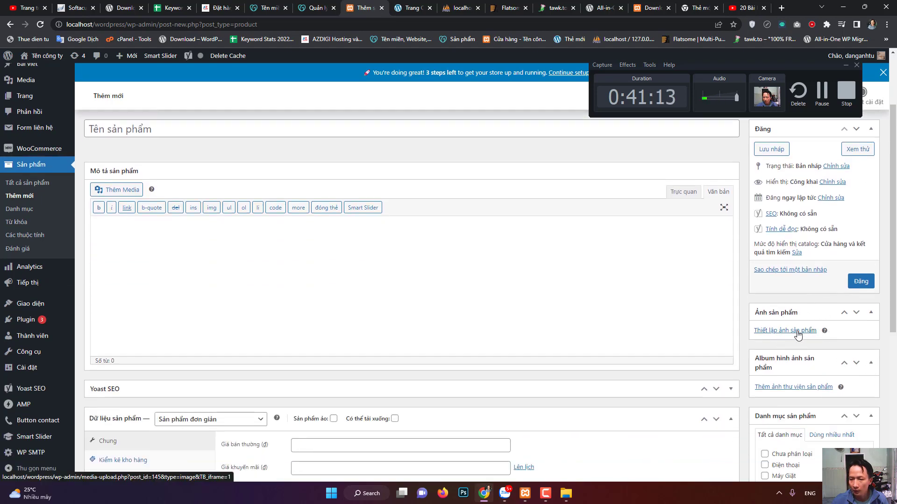
pyautogui.scroll(-1, 813, 348)
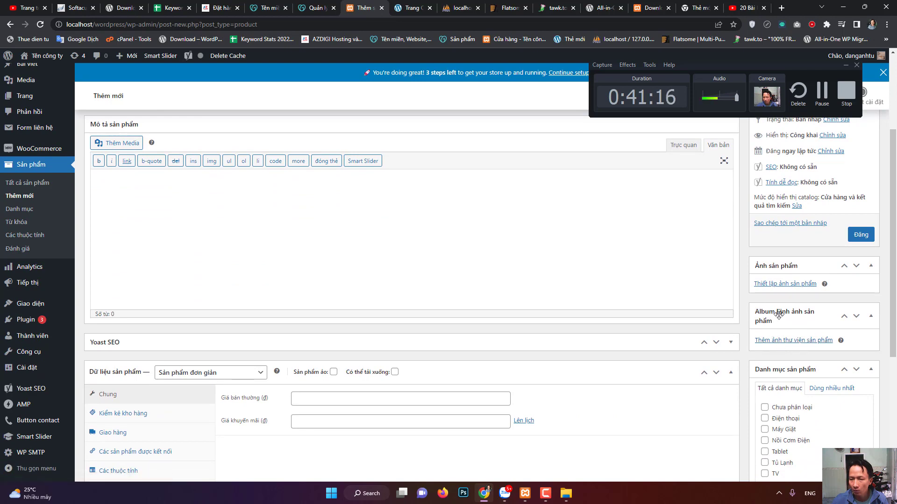
pyautogui.scroll(-2, 791, 334)
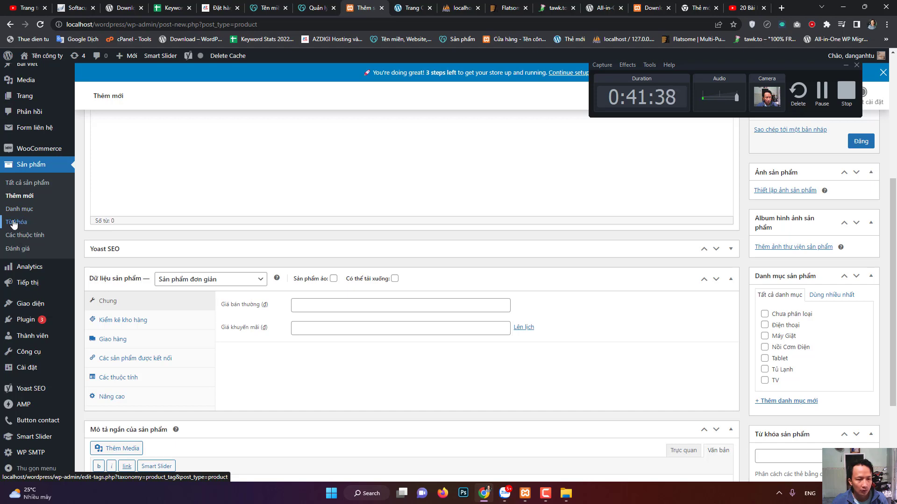
pyautogui.scroll(-3, 847, 385)
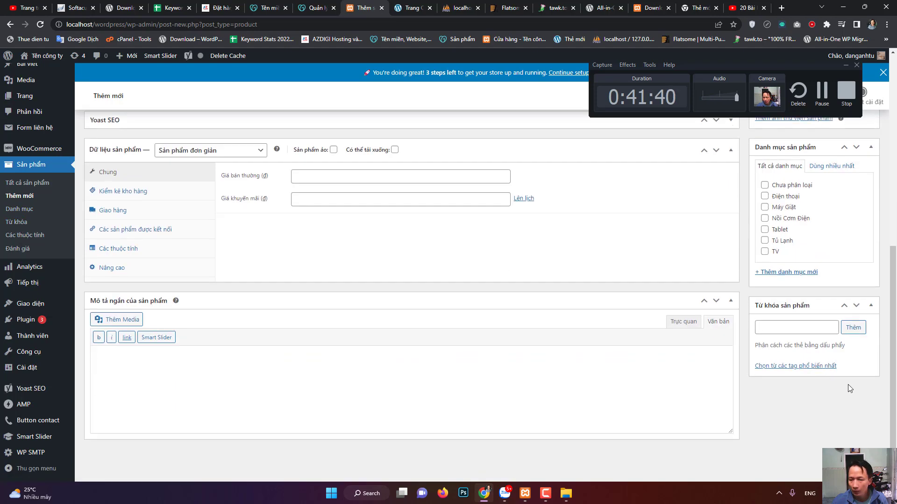
pyautogui.click(819, 329)
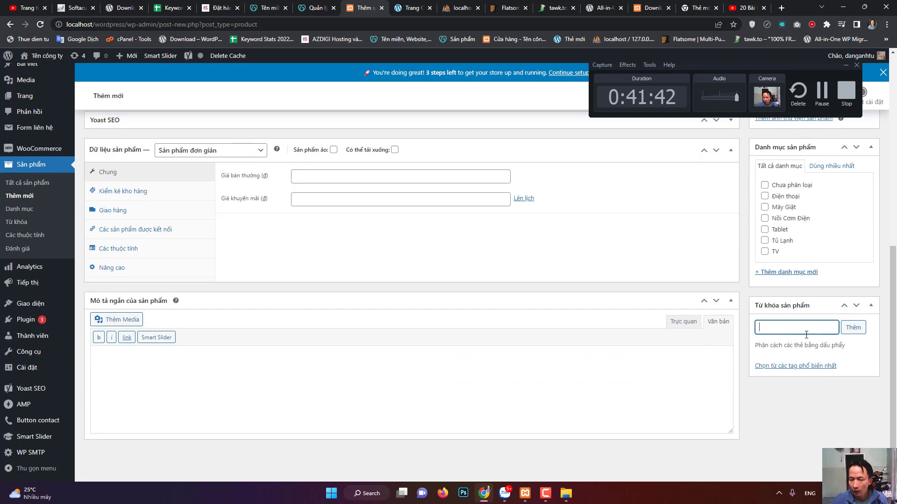
pyautogui.scroll(8, 836, 355)
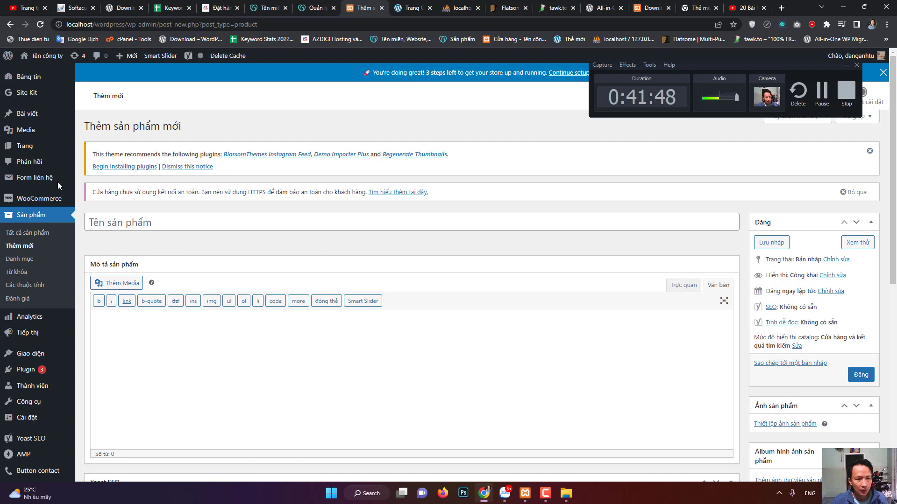
# - Open the list of all pages and mark the Cửa hàng, Giỏ hàng, Tài khoản and Thanh toán pages
pyautogui.click(31, 149)
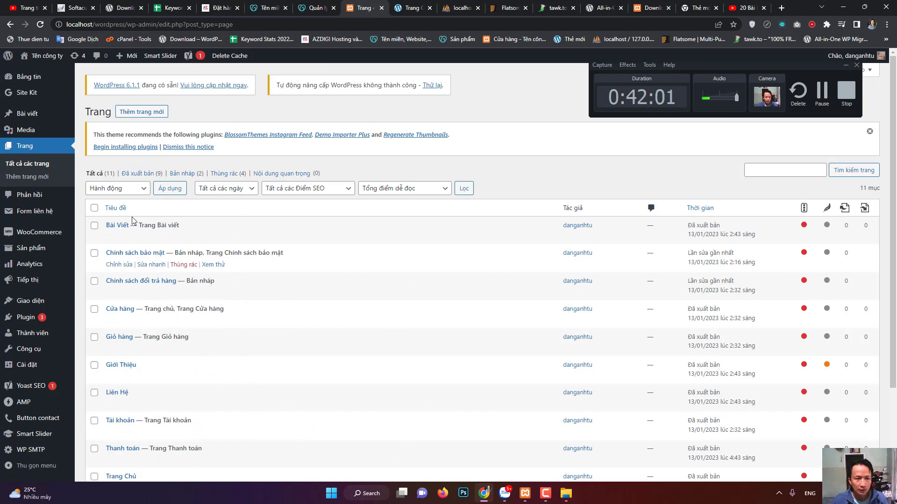
pyautogui.scroll(-2, 156, 264)
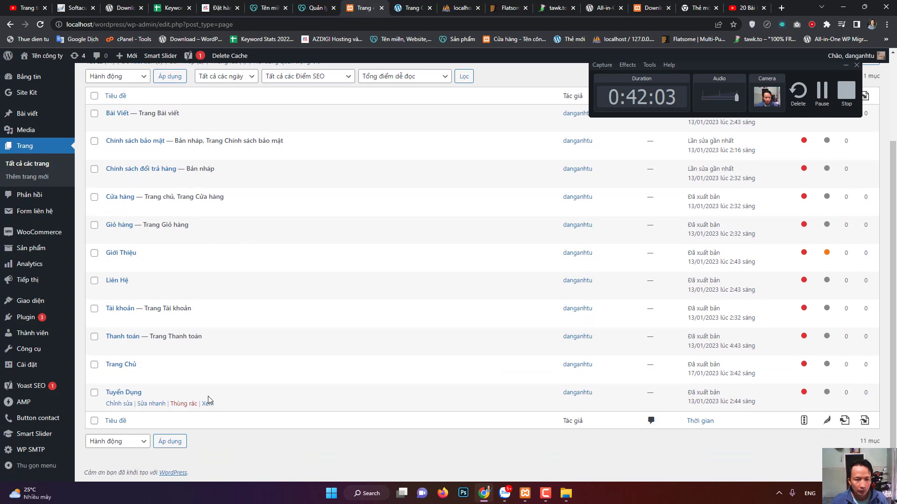
pyautogui.scroll(1, 155, 318)
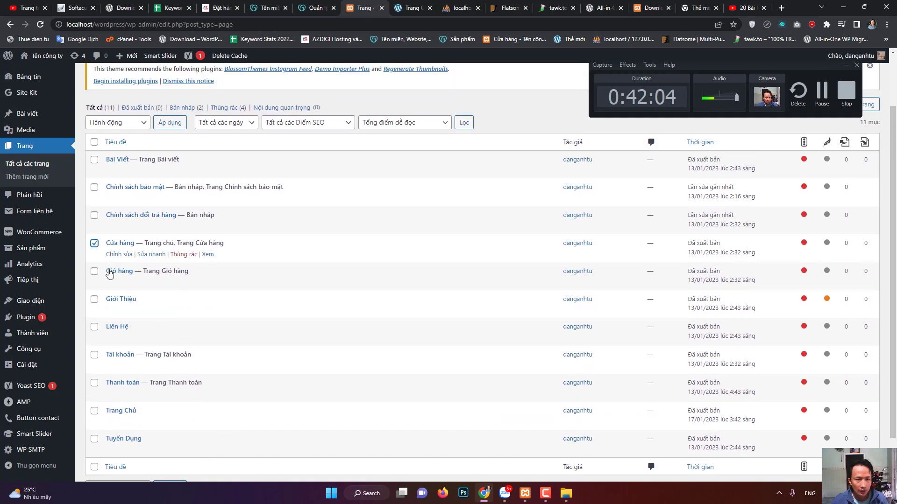
pyautogui.click(94, 271)
pyautogui.scroll(-1, 99, 322)
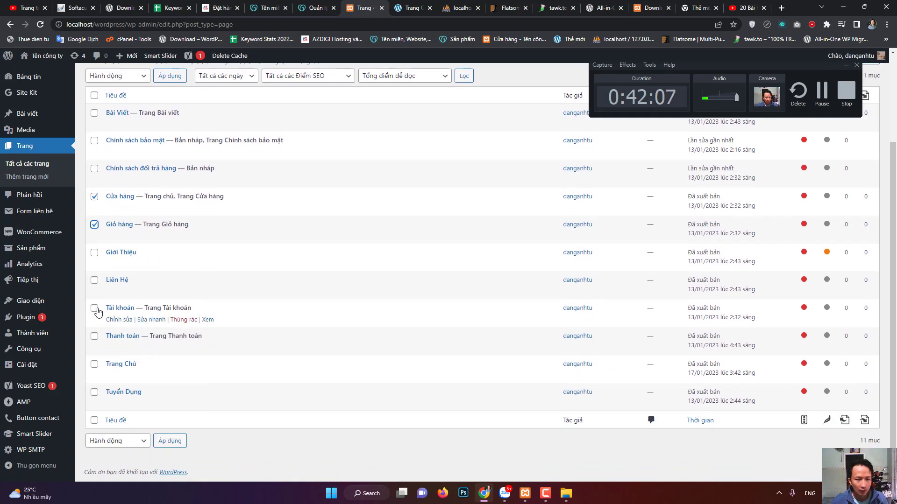
pyautogui.click(95, 309)
pyautogui.click(94, 338)
pyautogui.scroll(1, 162, 335)
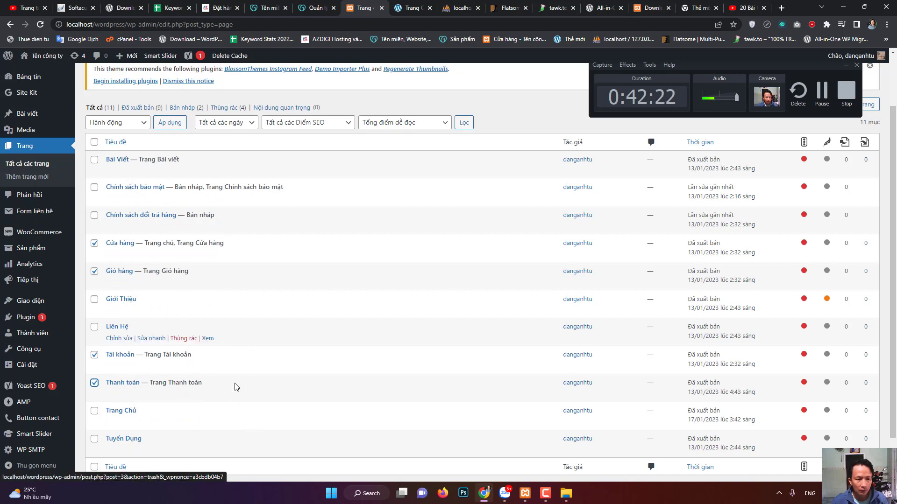
pyautogui.scroll(-1, 145, 386)
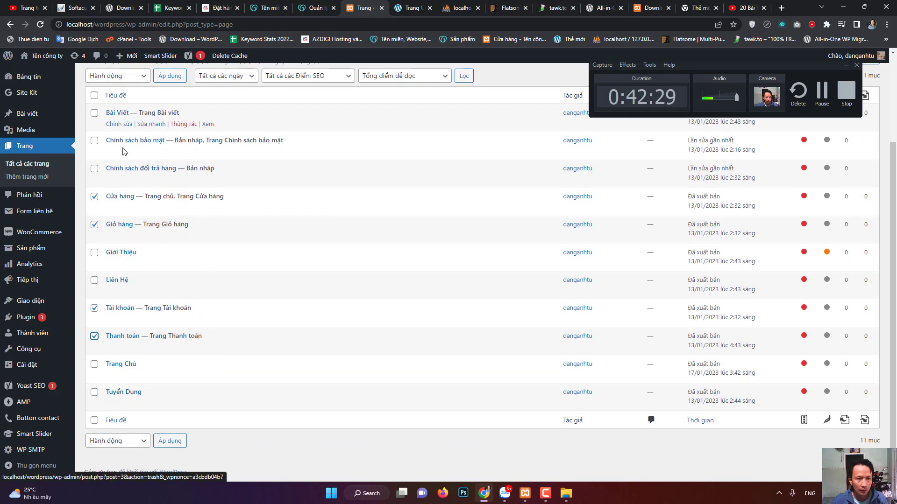
pyautogui.scroll(3, 286, 295)
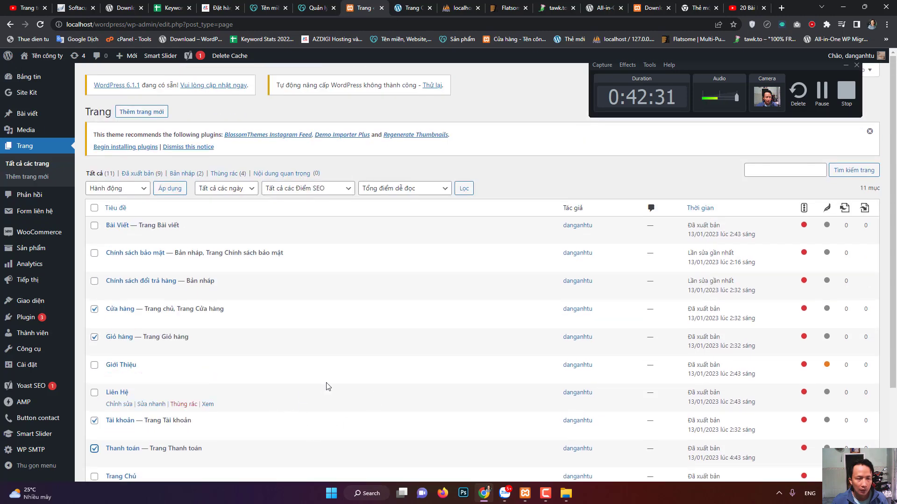
# - Open a new page in the editor and examine its page settings, including the featured image and excerpt
pyautogui.click(145, 113)
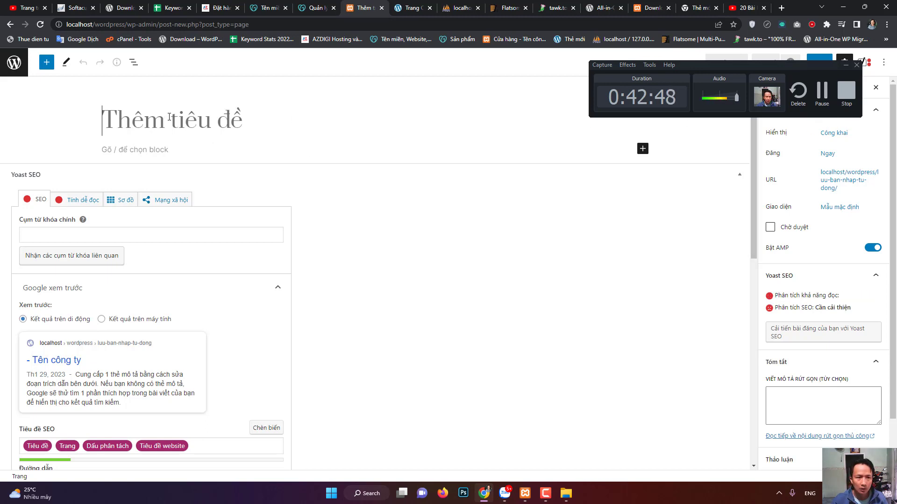
pyautogui.click(146, 148)
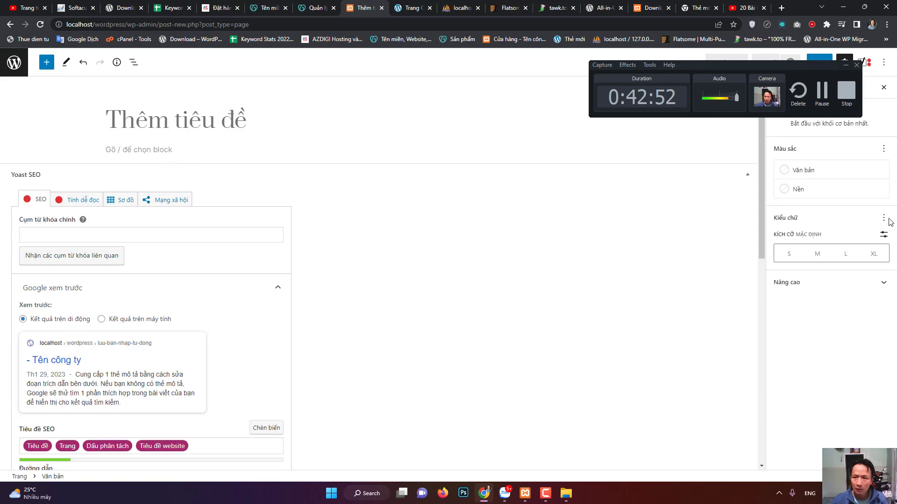
pyautogui.moveTo(714, 64); pyautogui.dragTo(605, 58)
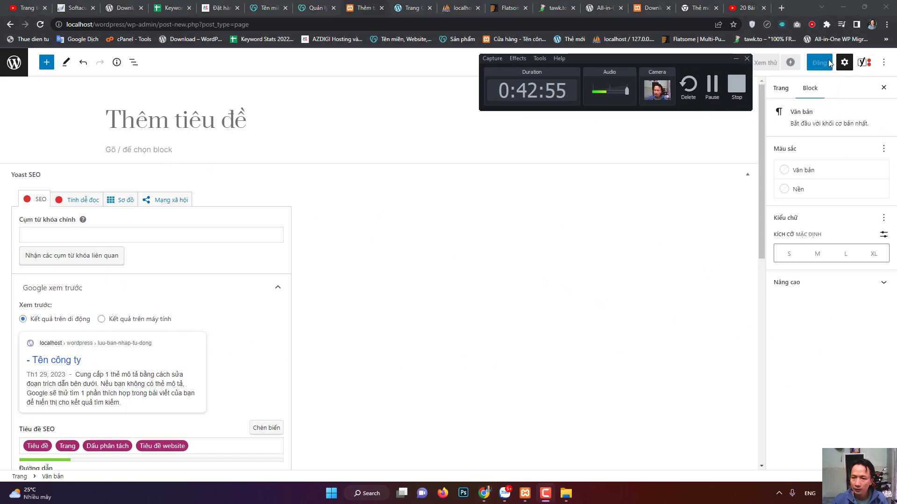
pyautogui.click(781, 89)
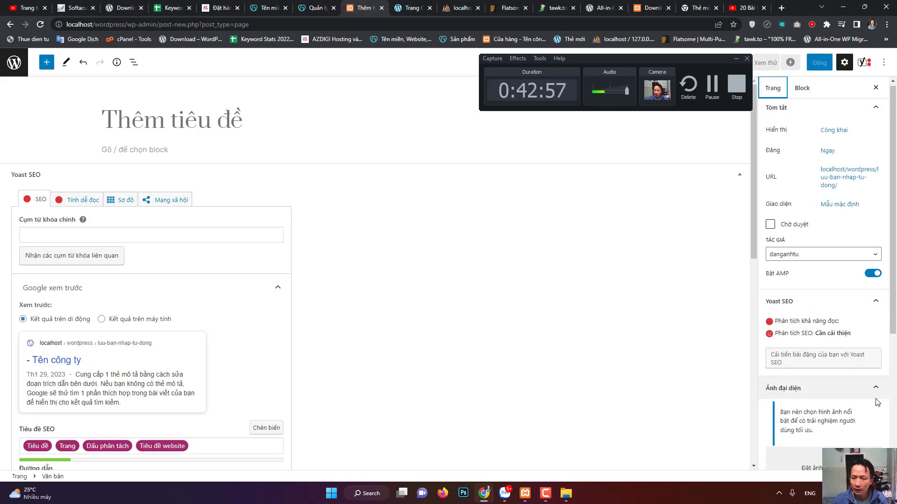
pyautogui.scroll(-3, 842, 337)
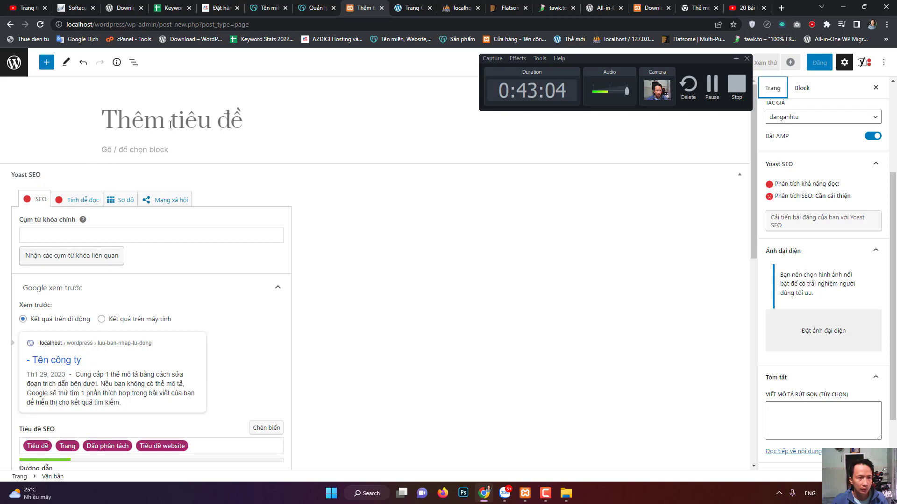
# - Examine the new page's Yoast SEO fields with the Kết quả trên máy tính preview, and leave the editor without saving
pyautogui.click(72, 242)
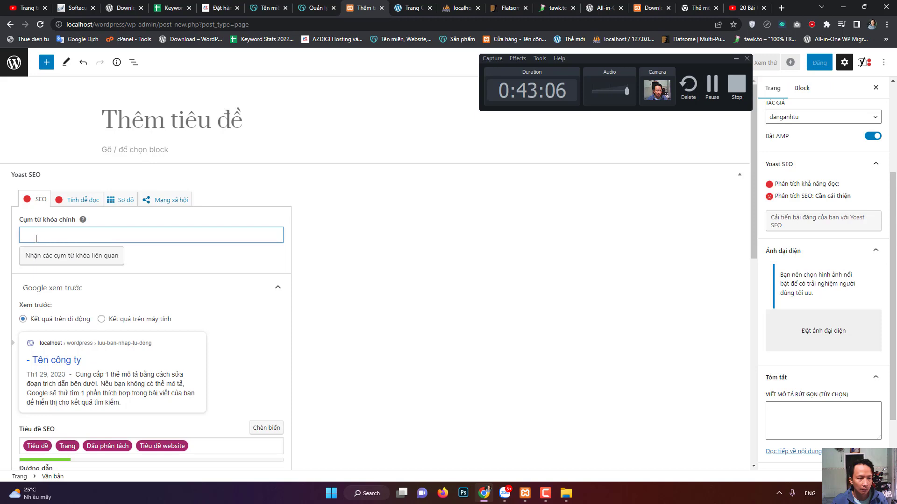
pyautogui.scroll(-2, 203, 362)
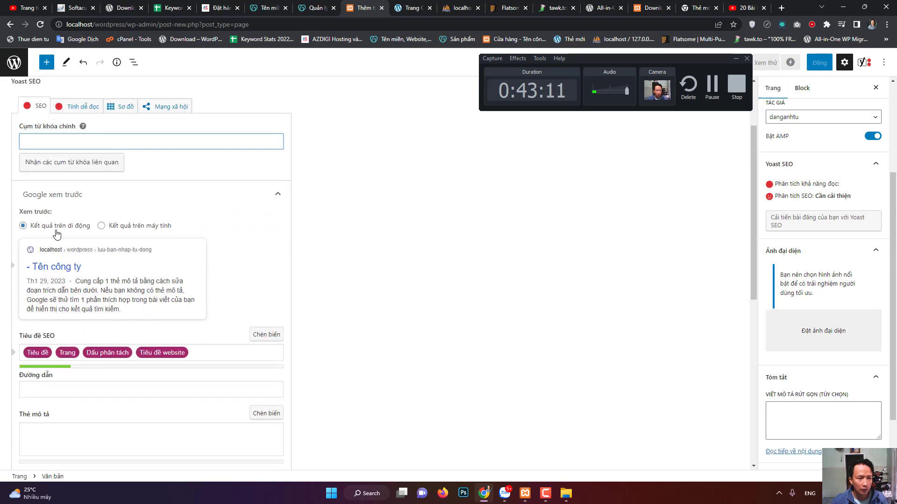
pyautogui.click(112, 226)
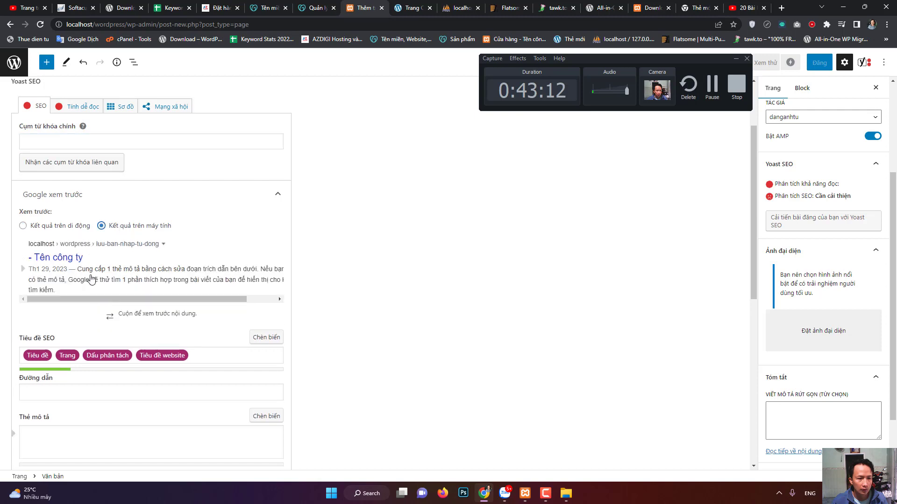
pyautogui.scroll(-3, 110, 367)
pyautogui.click(82, 309)
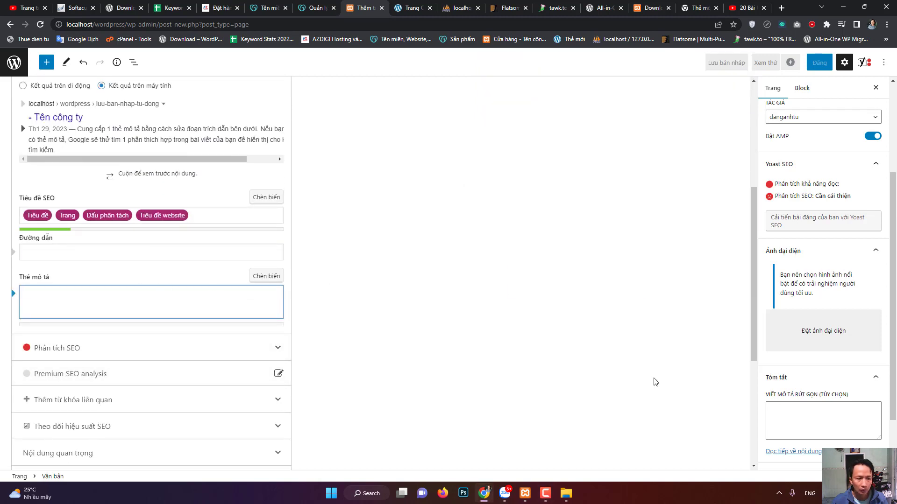
pyautogui.scroll(3, 840, 121)
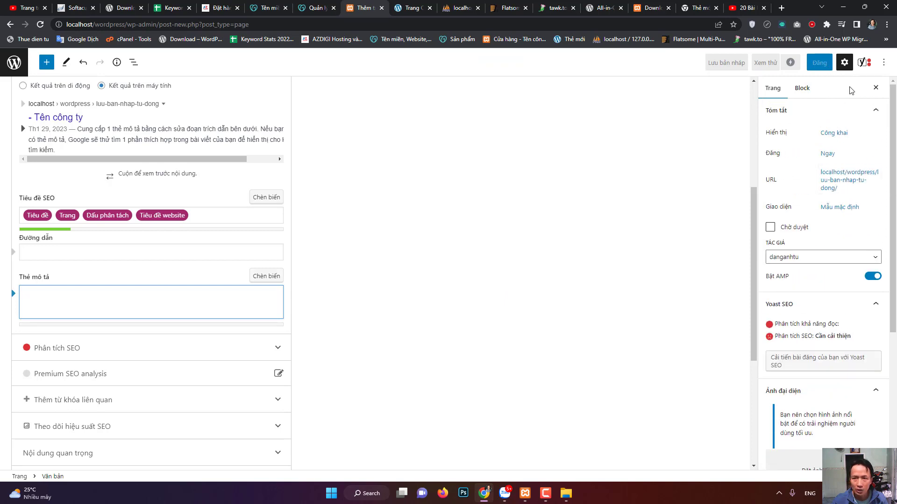
pyautogui.click(14, 62)
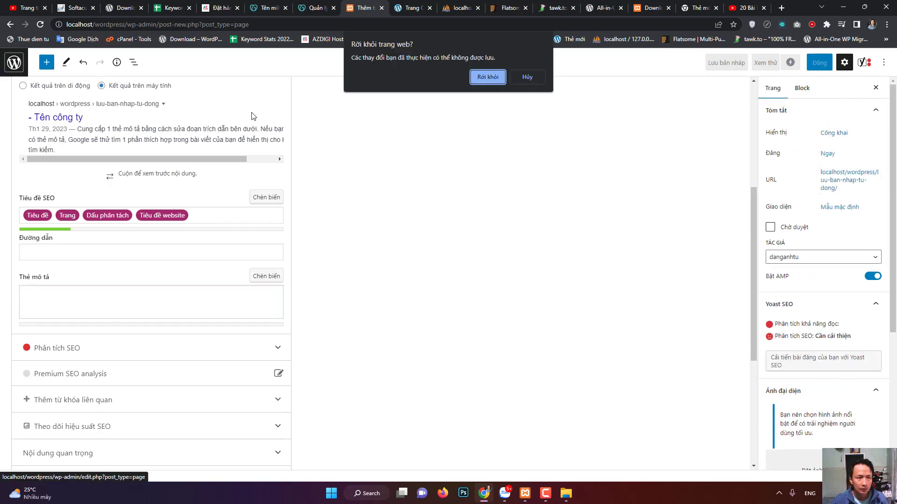
pyautogui.click(487, 77)
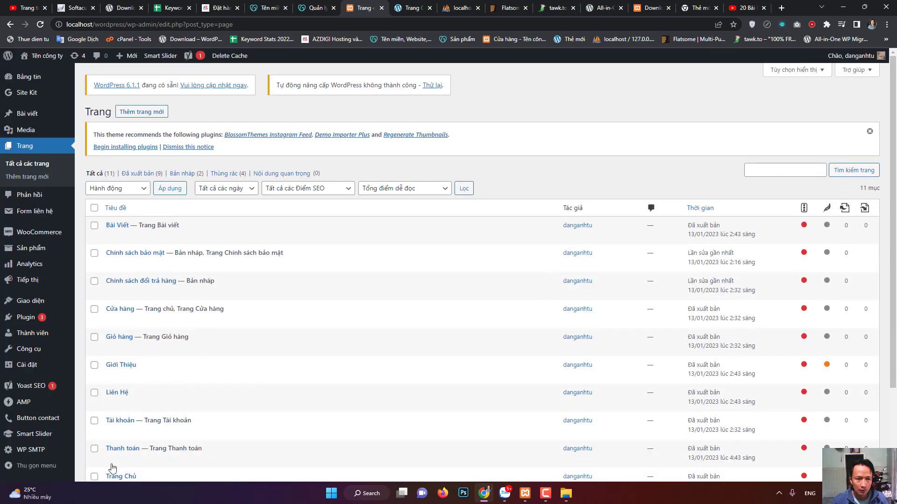
# - View the site's front page in a new tab and open the Đọc settings in the dashboard
pyautogui.middleClick(46, 55)
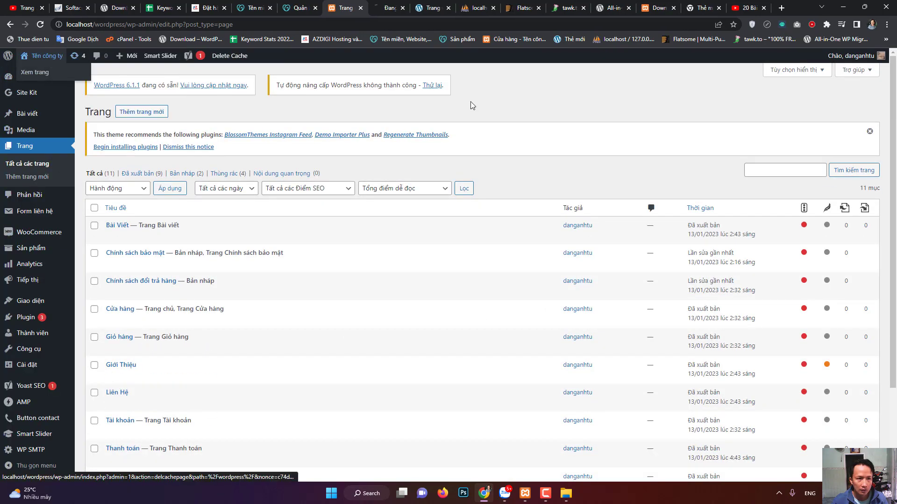
pyautogui.click(375, 5)
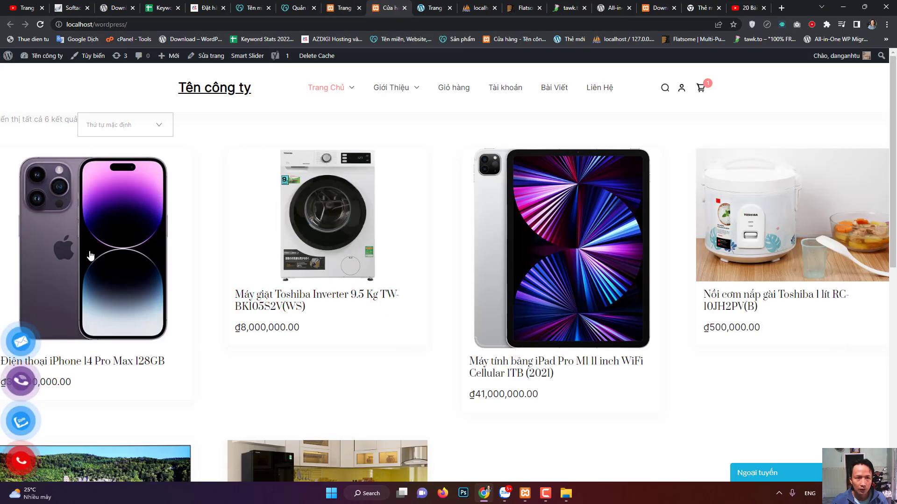
pyautogui.click(335, 3)
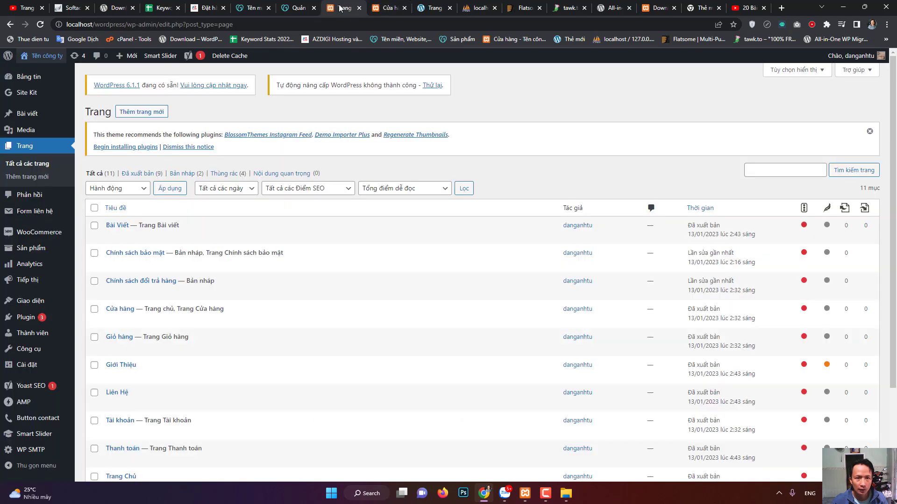
pyautogui.moveTo(24, 372)
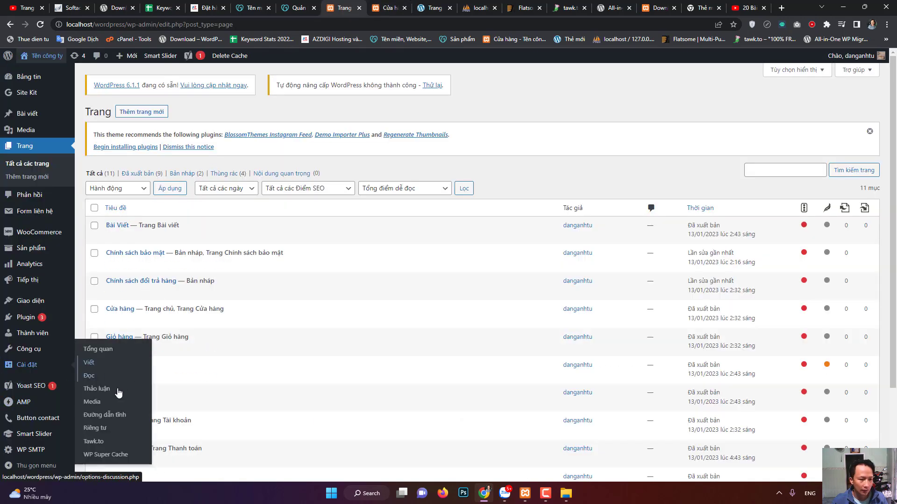
pyautogui.click(92, 378)
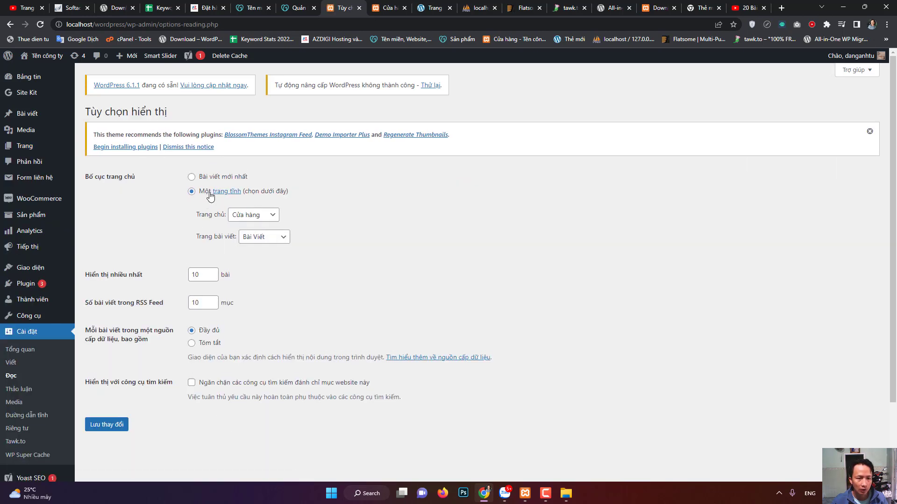
# - Examine the pages available for the Trang chủ and Trang bài viết settings of the static home page layout
pyautogui.click(243, 215)
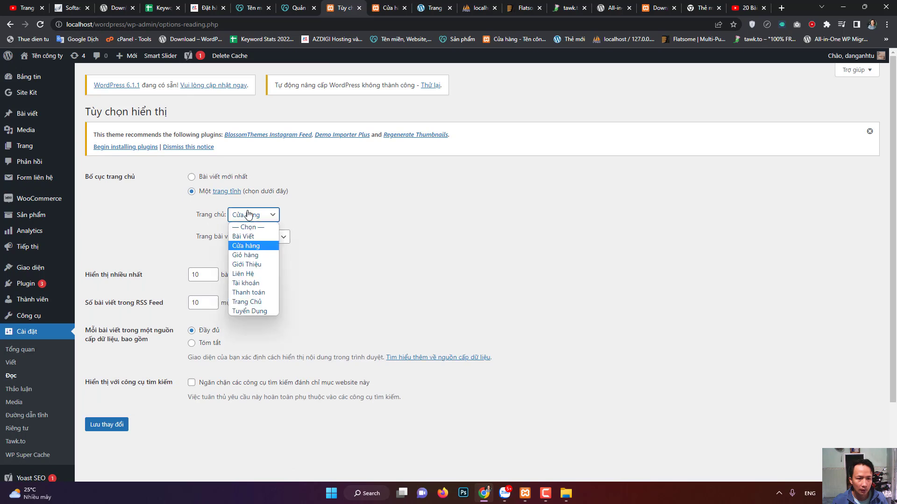
pyautogui.click(348, 256)
pyautogui.click(269, 239)
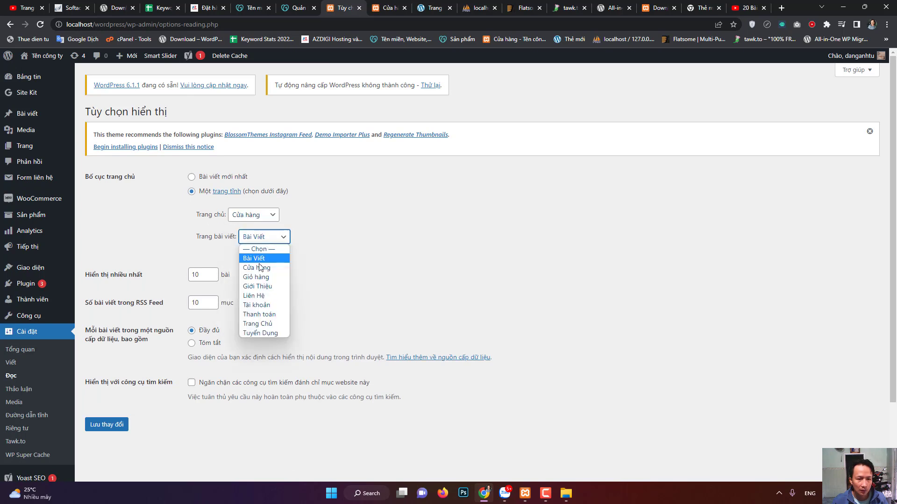
pyautogui.click(347, 245)
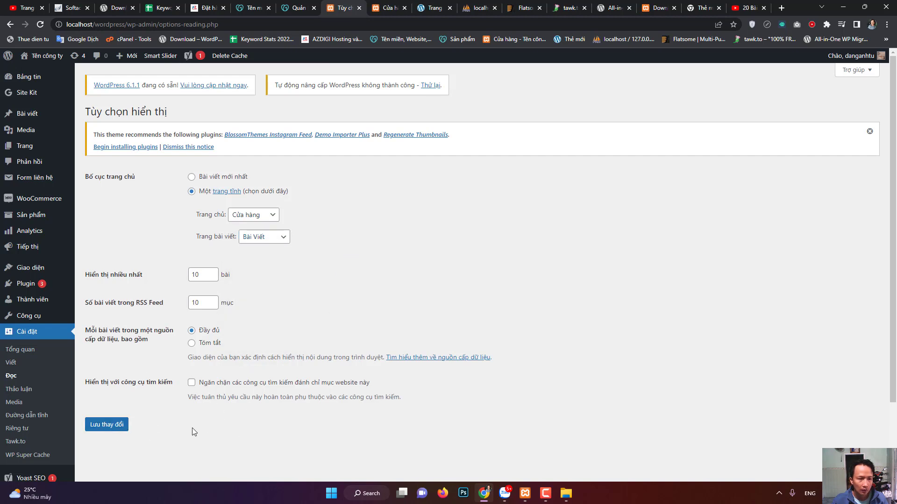
# - View the site's front page down to its footer and return to the dashboard through the WordPress about page
pyautogui.click(46, 55)
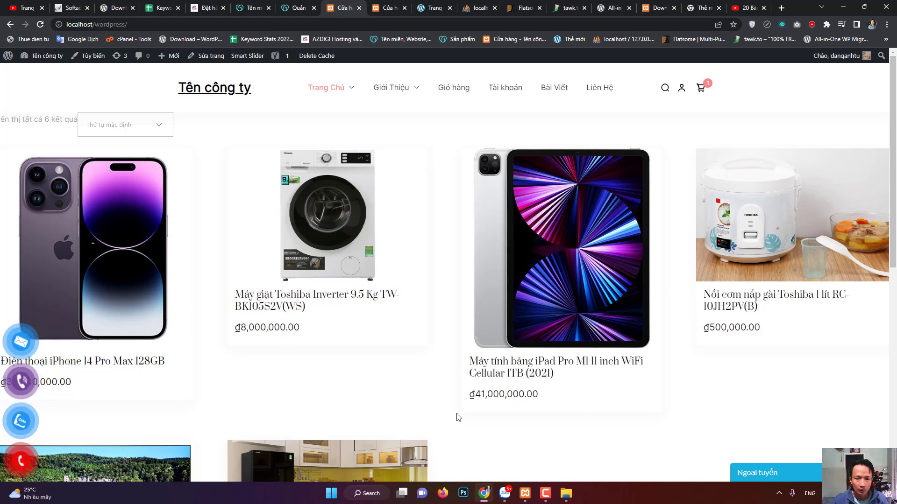
pyautogui.scroll(-9, 467, 420)
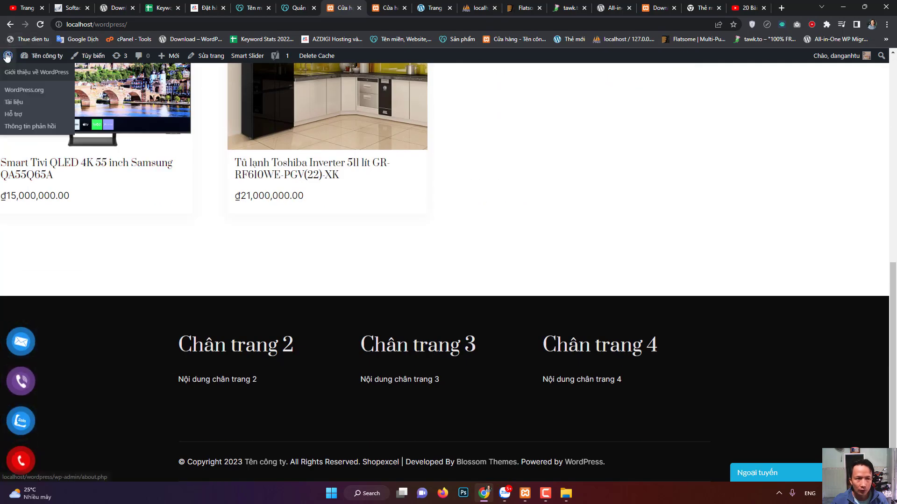
pyautogui.click(8, 55)
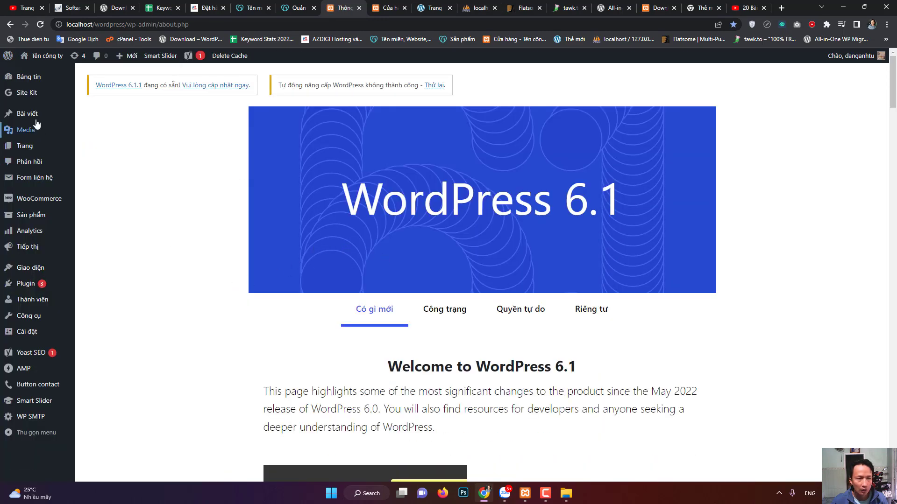
pyautogui.moveTo(36, 121)
# - Visit the storefront again from the dashboard and go back to the WordPress 6.1 about page
pyautogui.click(35, 60)
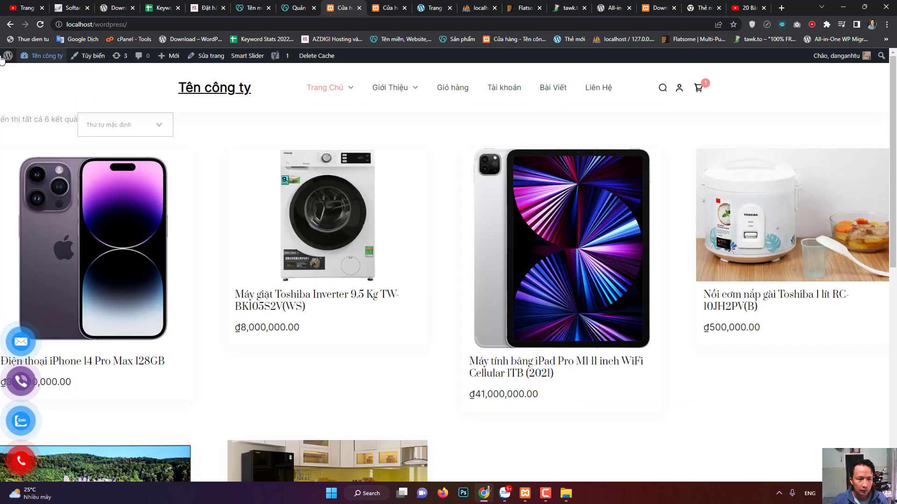
pyautogui.moveTo(8, 65)
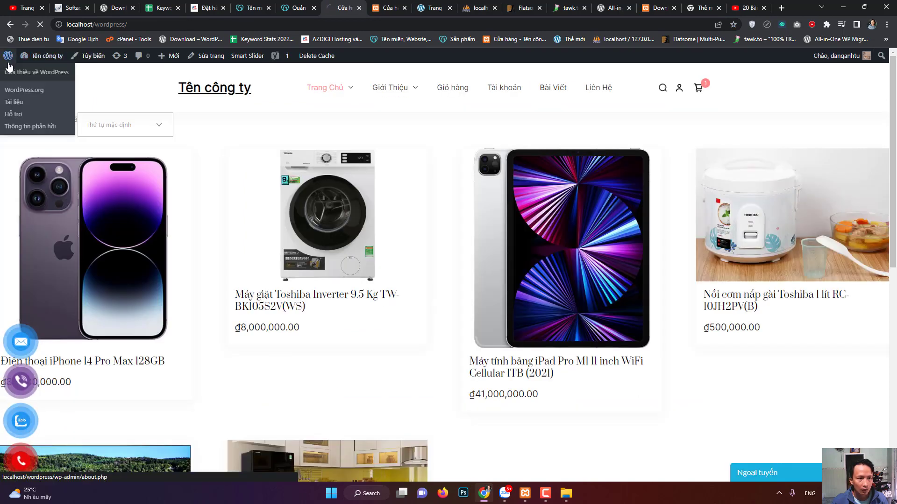
pyautogui.moveTo(117, 276)
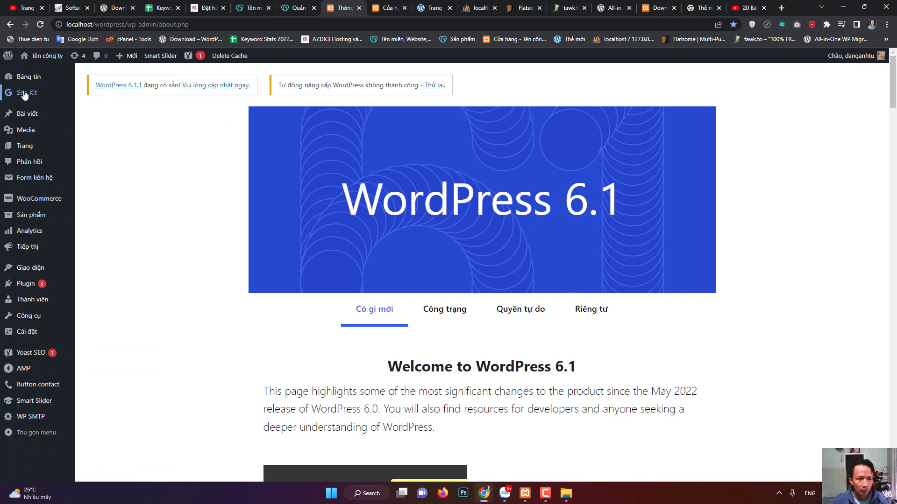
# - Open the WooCommerce settings and review the Chung options from the store address down to the currency options
pyautogui.moveTo(25, 94)
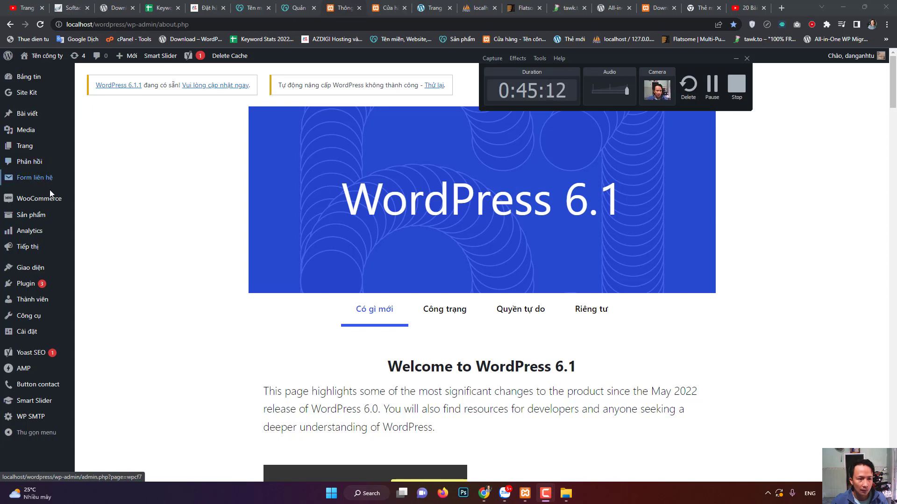
pyautogui.moveTo(49, 183)
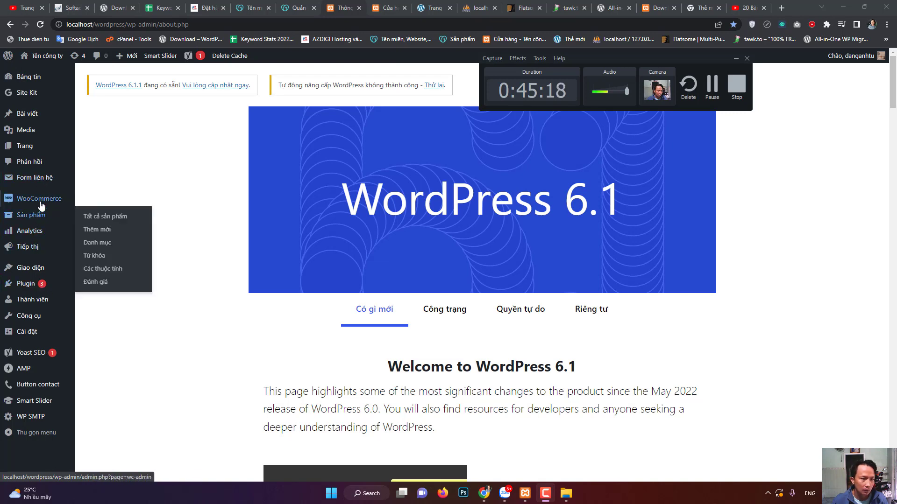
pyautogui.moveTo(43, 205)
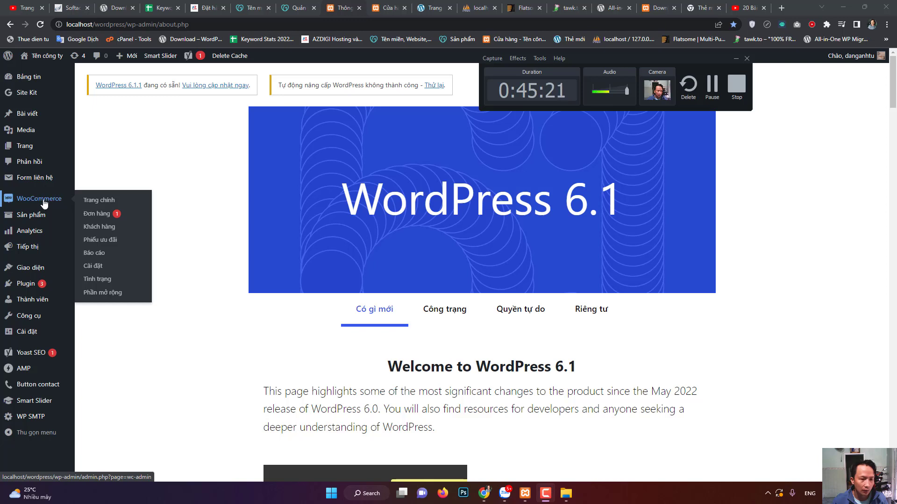
pyautogui.click(95, 269)
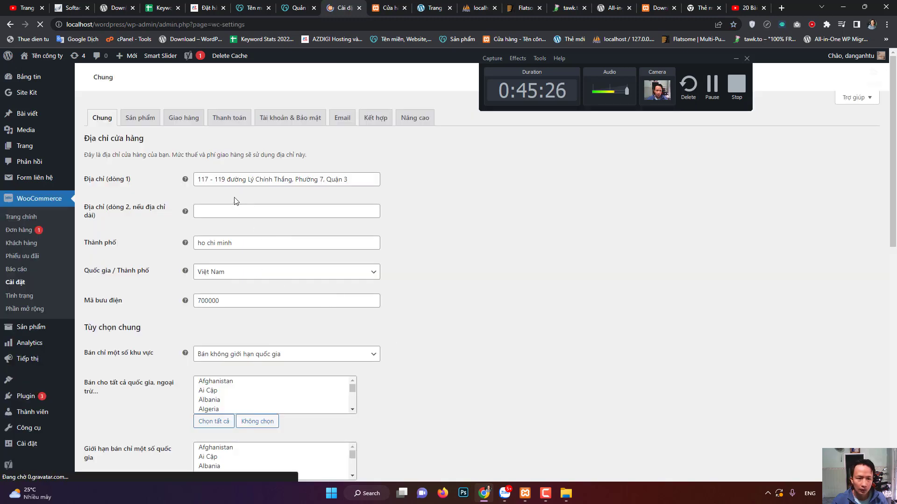
pyautogui.scroll(-3, 257, 295)
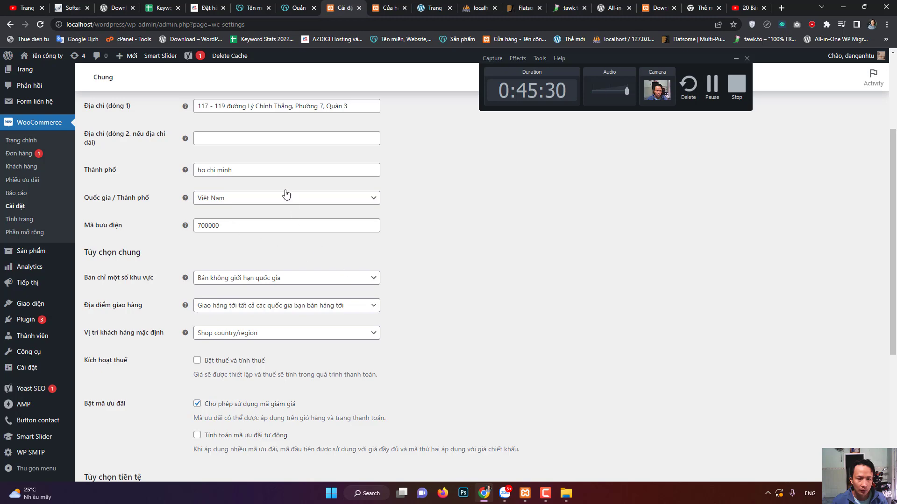
pyautogui.scroll(-5, 267, 230)
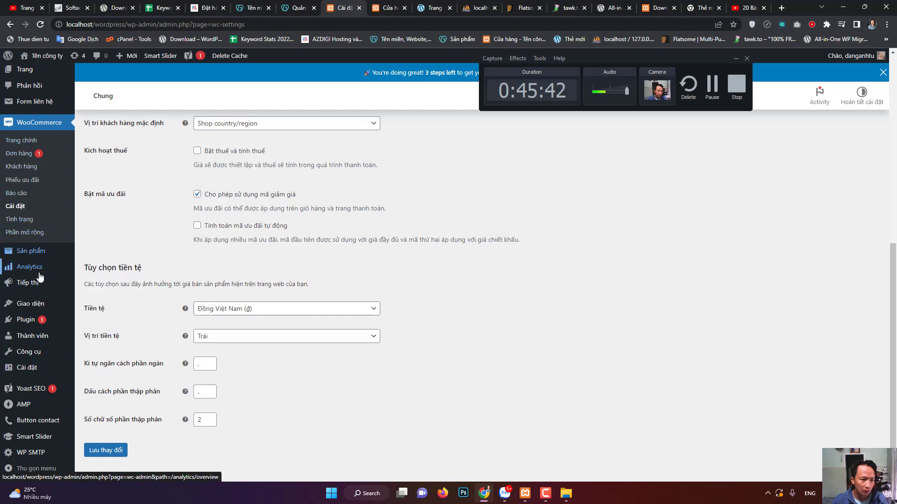
# - Look at the Flatsome theme's ThemeForest page and return to the WooCommerce settings
pyautogui.moveTo(33, 276)
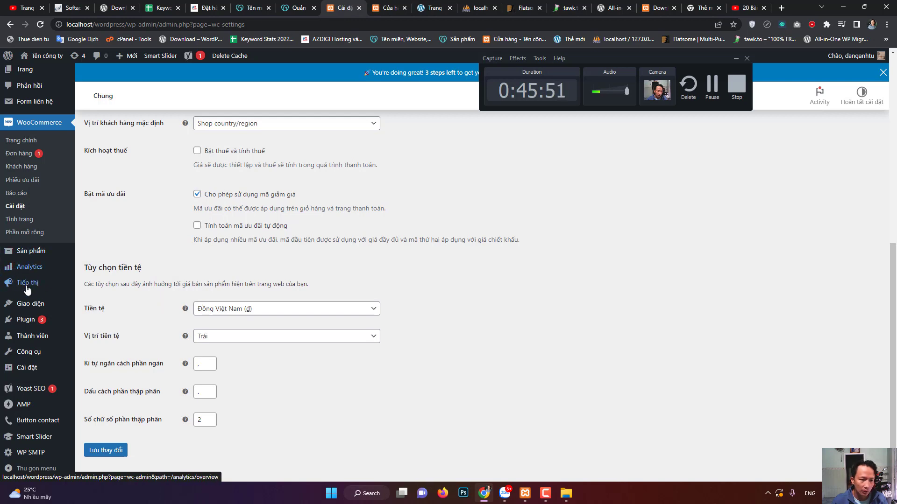
pyautogui.moveTo(29, 311)
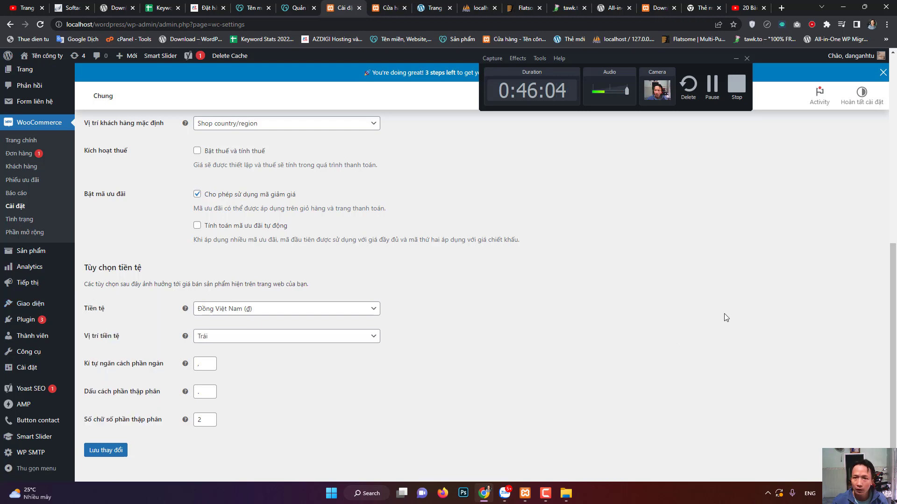
pyautogui.click(528, 7)
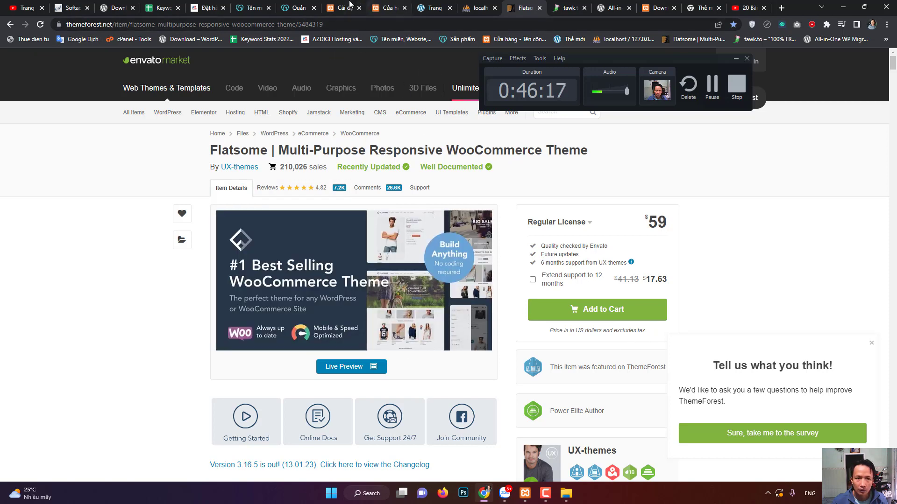
pyautogui.click(342, 8)
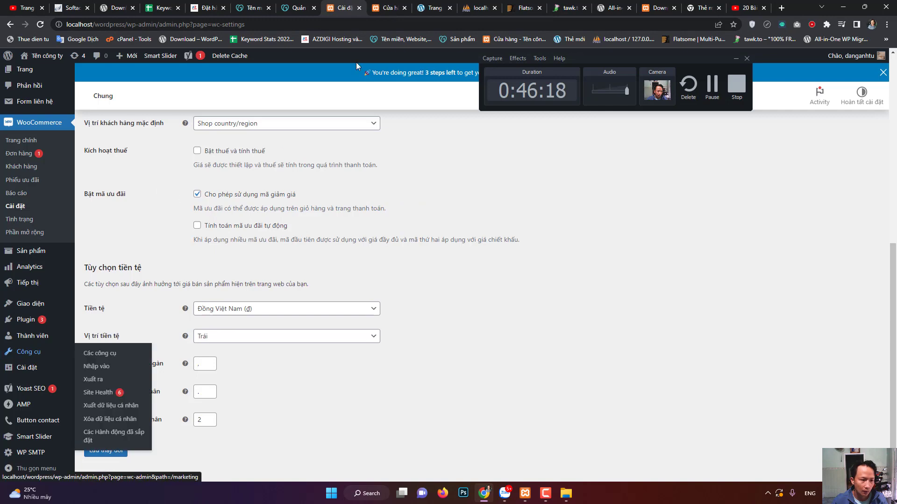
pyautogui.hotkey('ctrl', 'Tab')
pyautogui.hotkey('ctrl', 'shift', 'Tab')
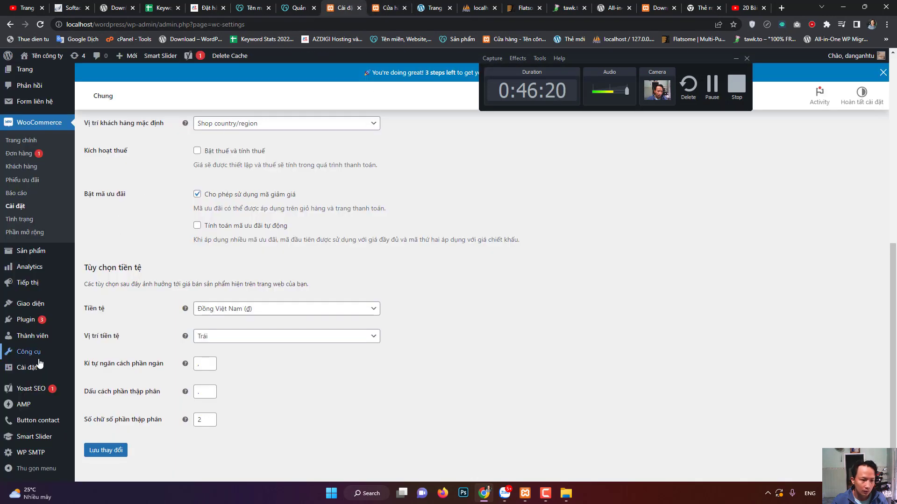
# - Open the Tawk.to plugin settings, bring up the login form for reselecting the property or widget, and view the tawk.to sign-up site
pyautogui.moveTo(33, 327)
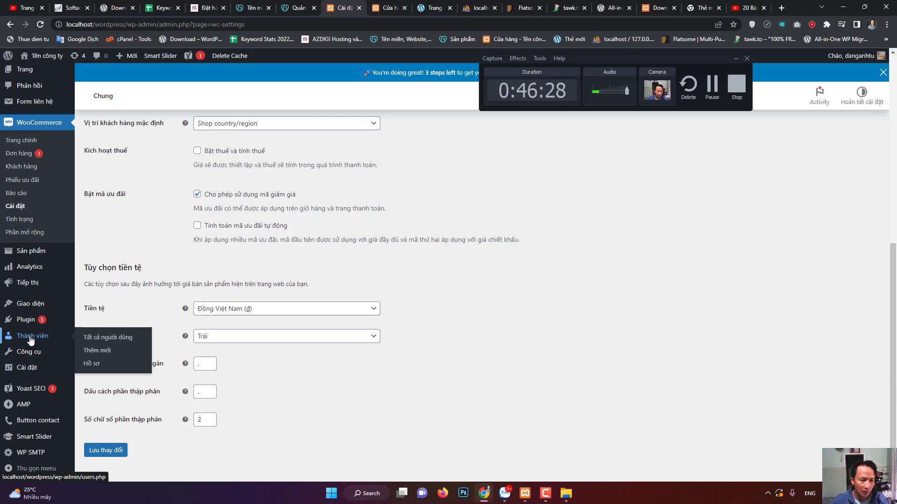
pyautogui.moveTo(31, 361)
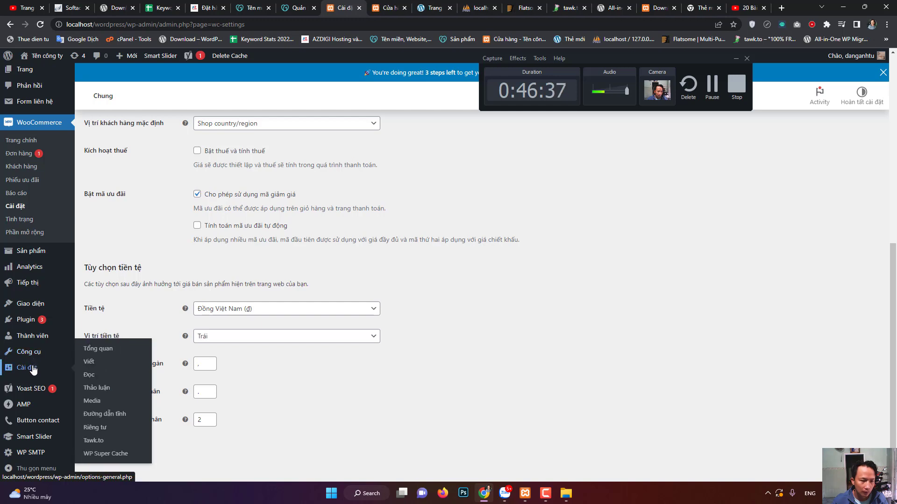
pyautogui.click(100, 446)
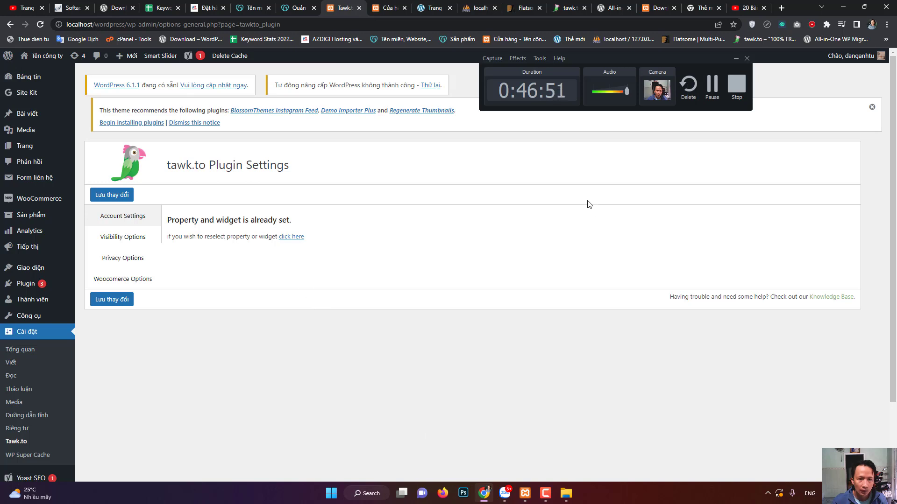
pyautogui.click(290, 242)
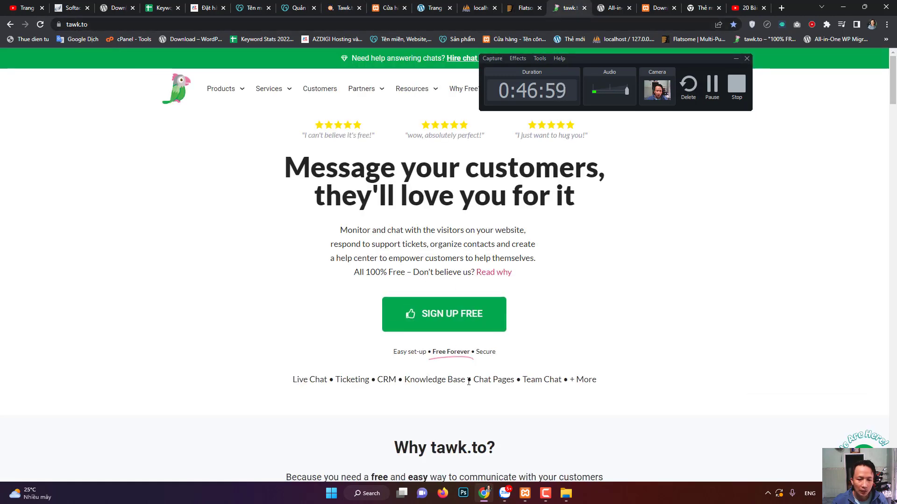
pyautogui.click(342, 5)
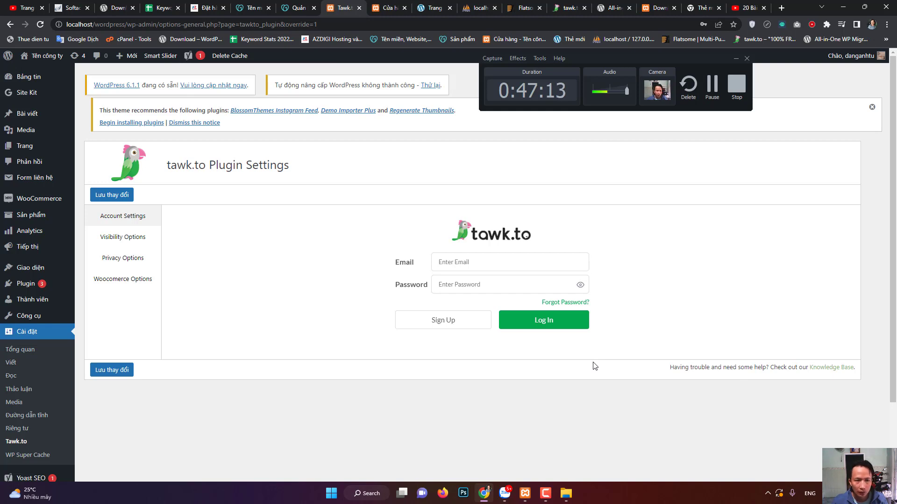
pyautogui.click(579, 4)
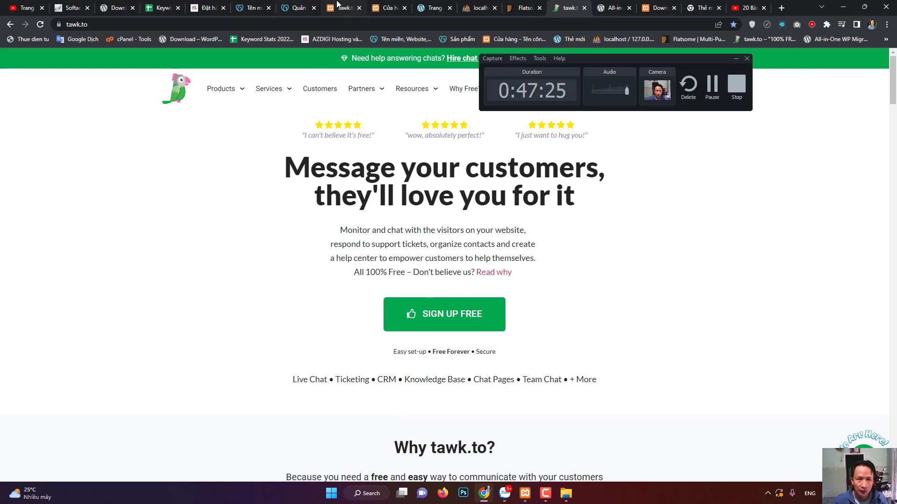
# - Review the WP Super Cache settings and the Button contact VR fields for phone, Zalo, Viber and contact link
pyautogui.click(338, 4)
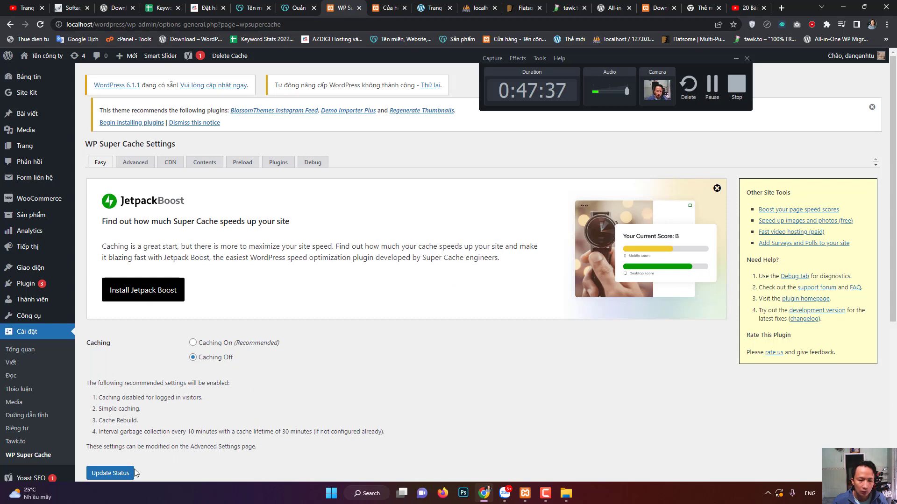
pyautogui.scroll(-5, 131, 475)
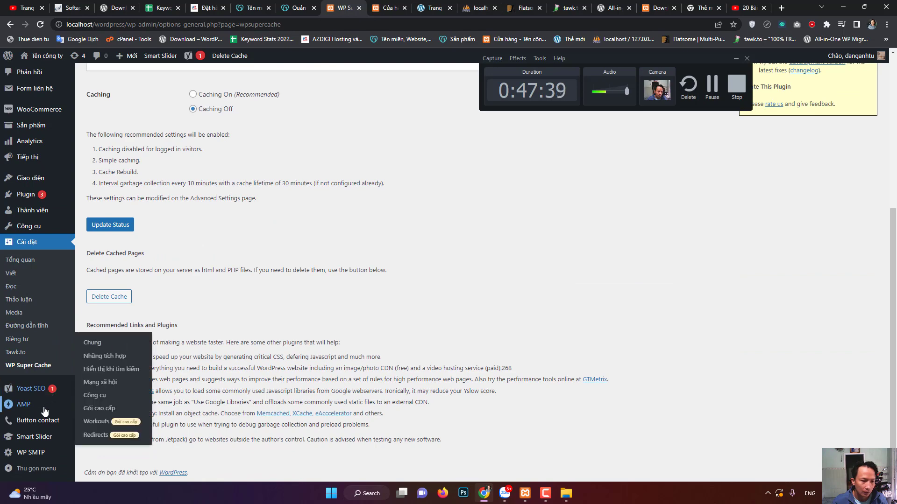
pyautogui.click(39, 422)
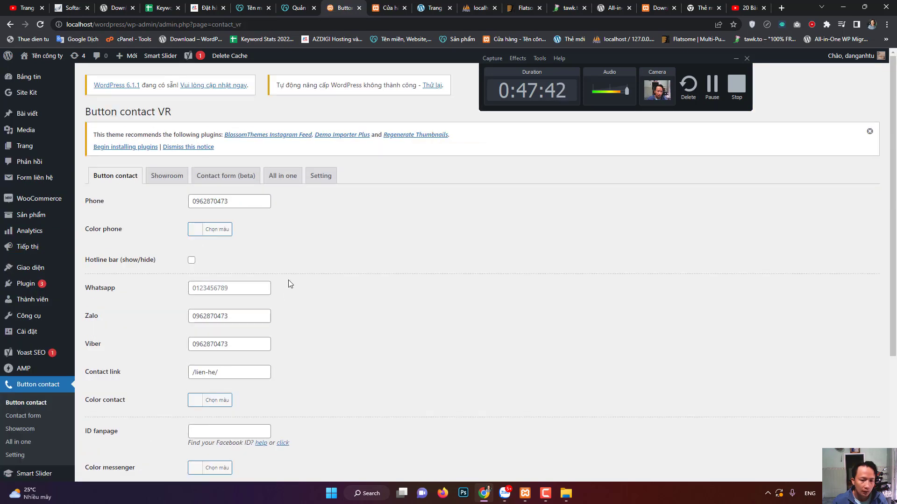
pyautogui.scroll(-2, 231, 243)
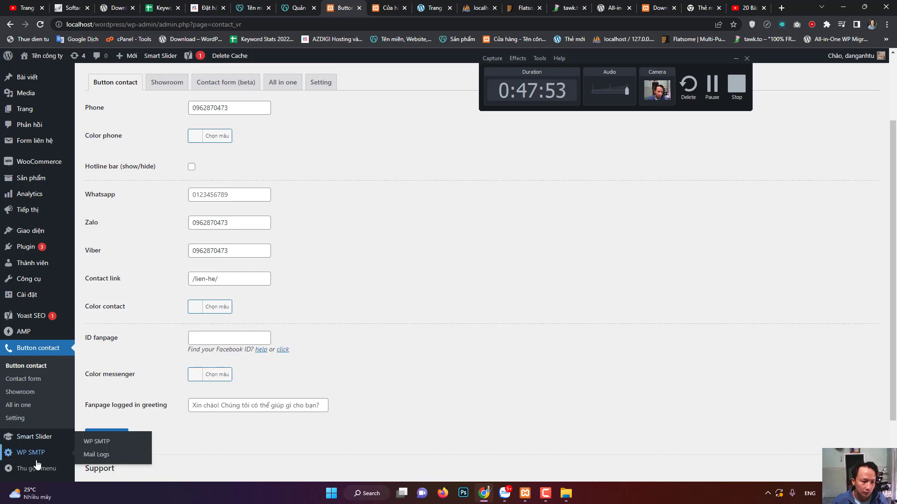
pyautogui.moveTo(54, 59)
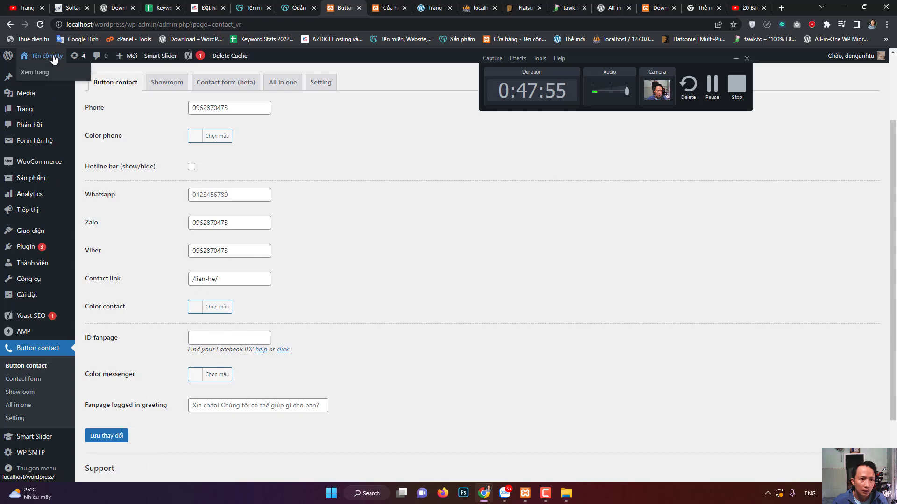
# - Switch to the Keyword Stats spreadsheet in Google Sheets and select the "thiết kế website wordpress" keyword in cell A29
pyautogui.click(161, 7)
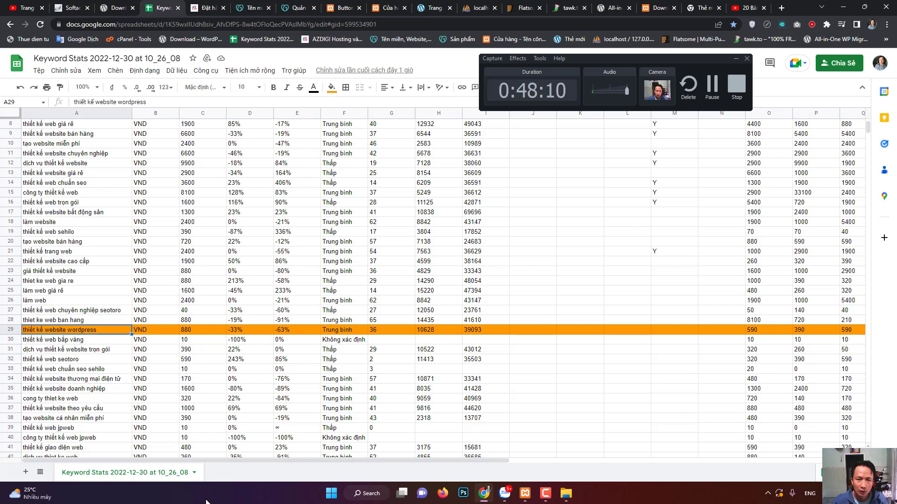
pyautogui.click(86, 343)
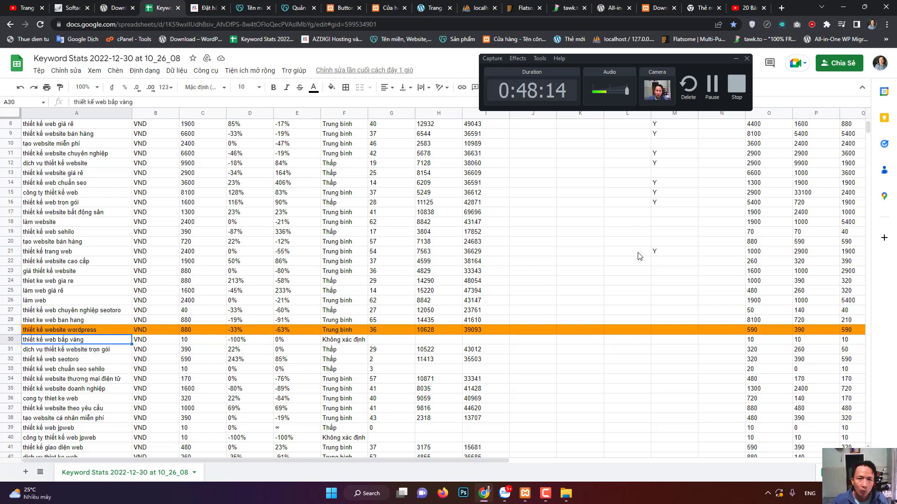
pyautogui.click(95, 331)
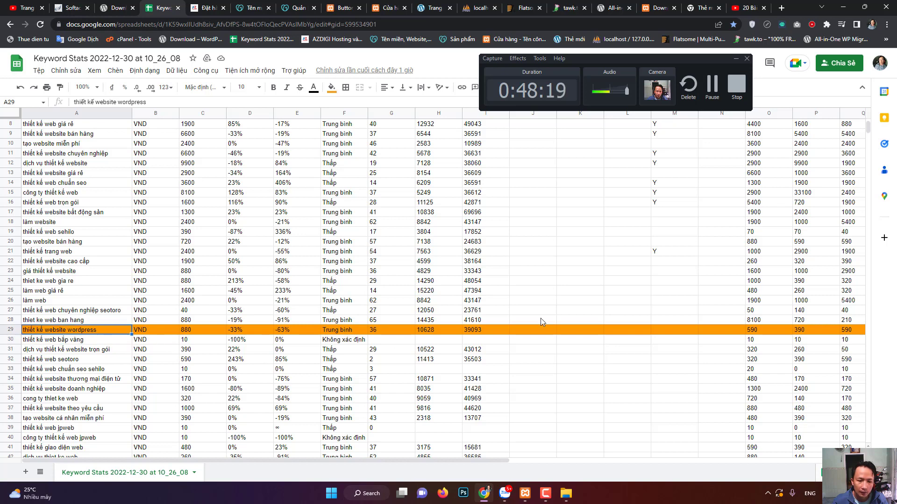